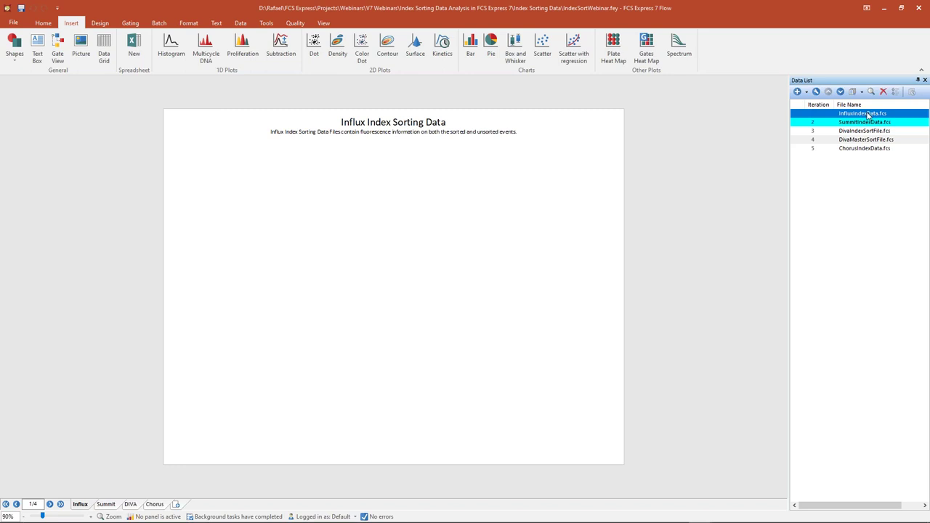
- Open InfluxIndexData.fcs on the Influx page as a Color Dot plot and a Plate Heat Map
{"action": "left_click_drag", "start_coordinate": [867, 117], "coordinate": [228, 226]}
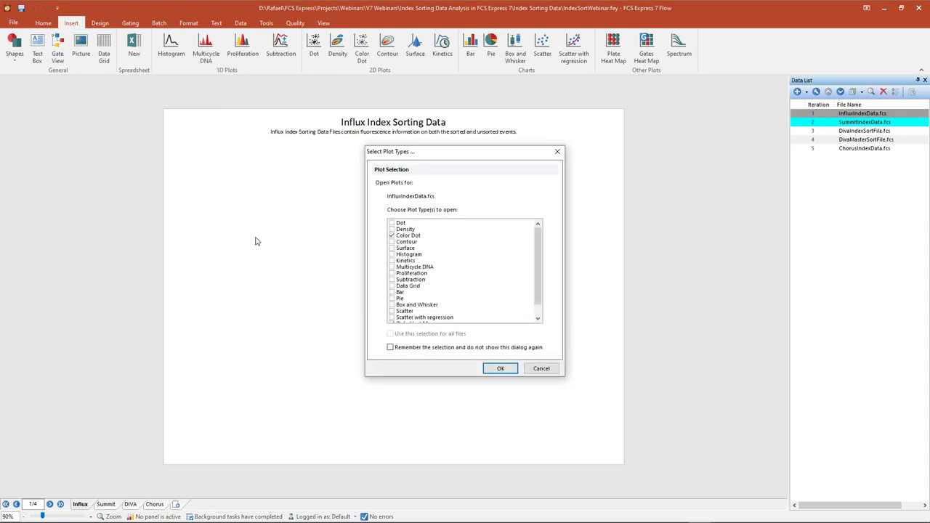
{"action": "left_click", "coordinate": [416, 237]}
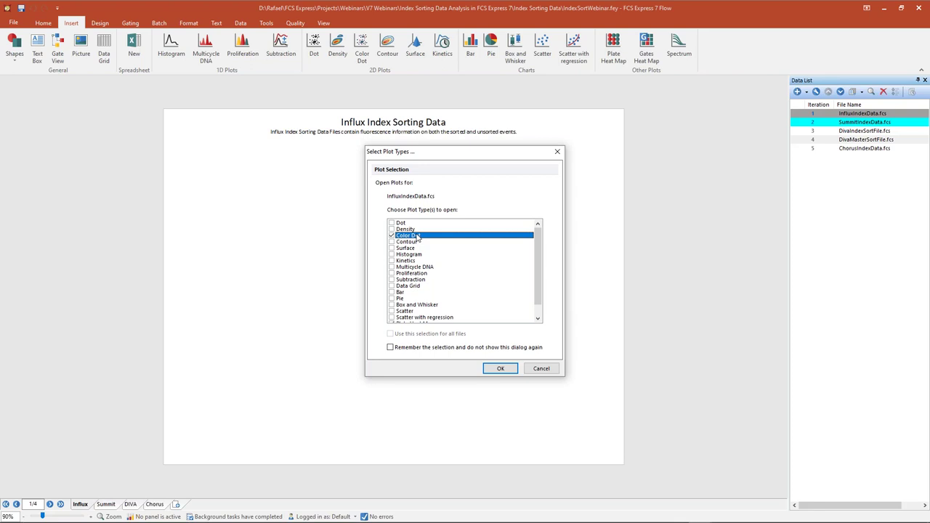
{"action": "scroll", "coordinate": [428, 262], "scroll_direction": "down", "scroll_amount": 1}
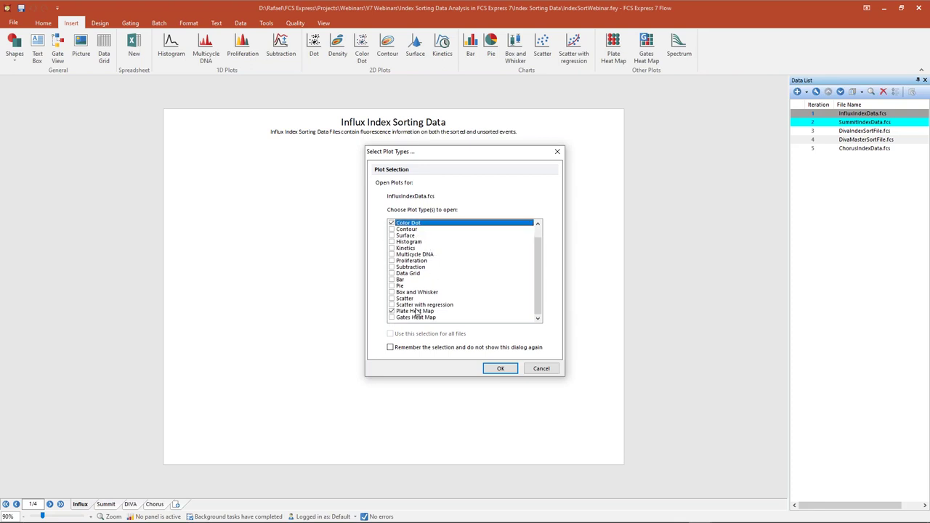
{"action": "left_click", "coordinate": [415, 312]}
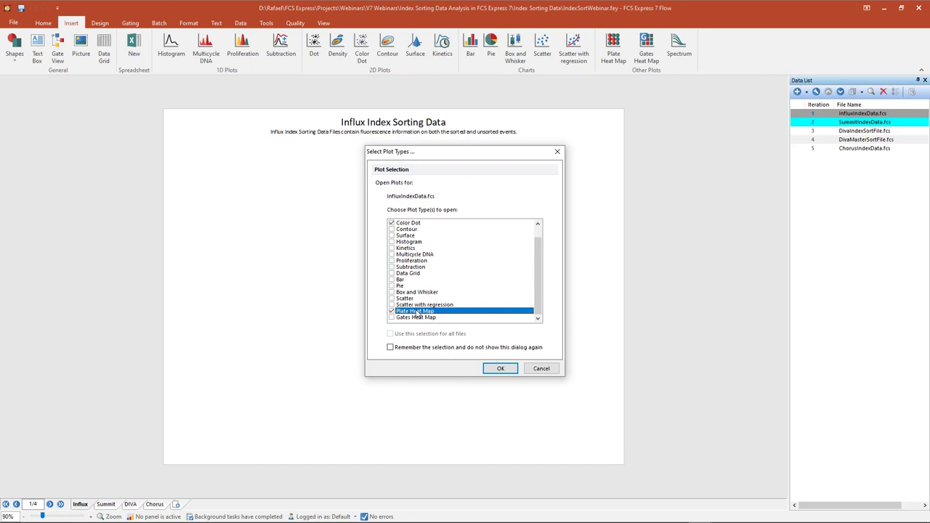
{"action": "left_click", "coordinate": [500, 369]}
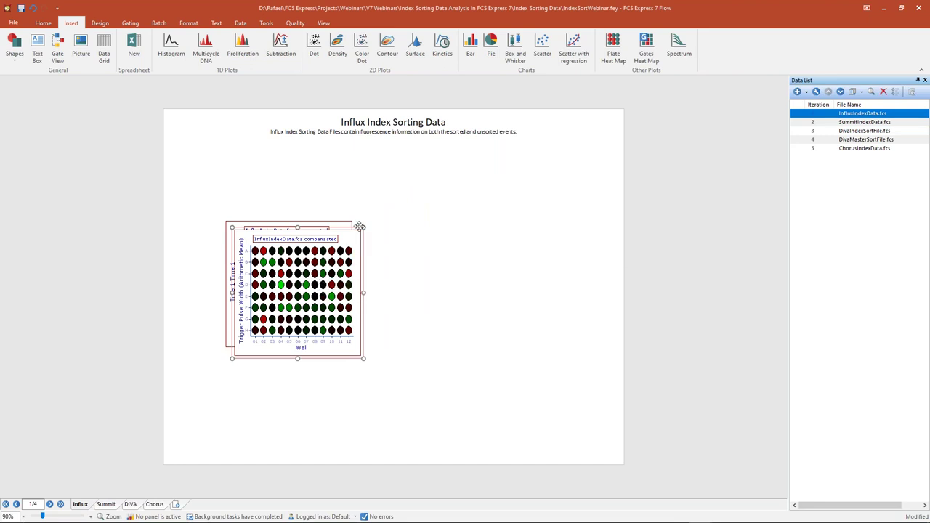
- Move the plate heat map beneath the page heading, widen it, and place the dot plot at the page's lower-left corner
{"action": "left_click_drag", "start_coordinate": [359, 227], "coordinate": [301, 154]}
{"action": "left_click_drag", "start_coordinate": [304, 286], "coordinate": [344, 302]}
{"action": "left_click", "coordinate": [333, 306]}
{"action": "left_click_drag", "start_coordinate": [341, 218], "coordinate": [284, 336]}
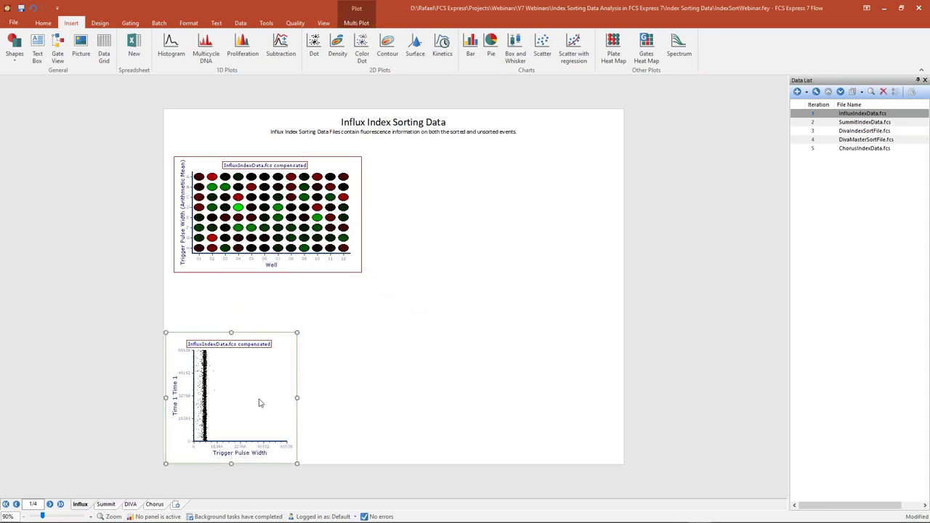
- Duplicate the dot plot and place the copy in the page's lower-right corner
{"action": "left_click", "coordinate": [43, 23]}
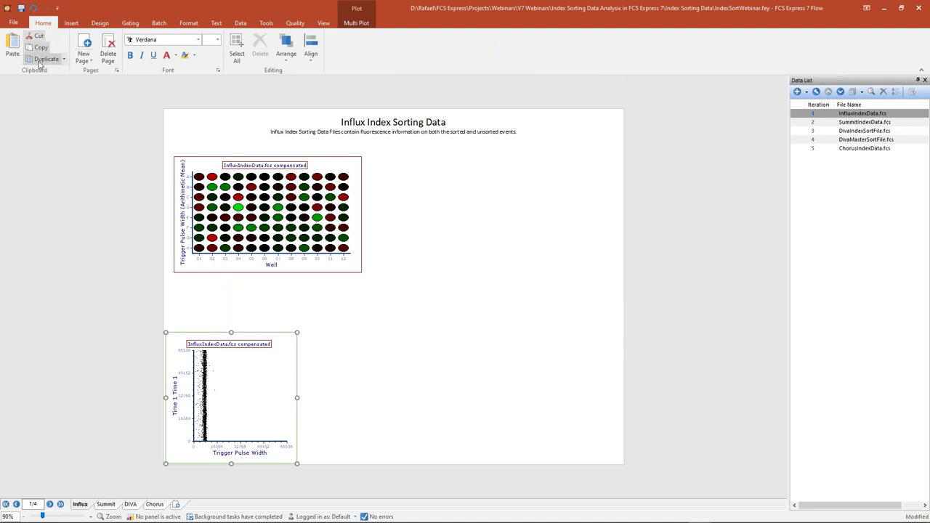
{"action": "left_click", "coordinate": [45, 59]}
{"action": "left_click_drag", "start_coordinate": [282, 338], "coordinate": [601, 338]}
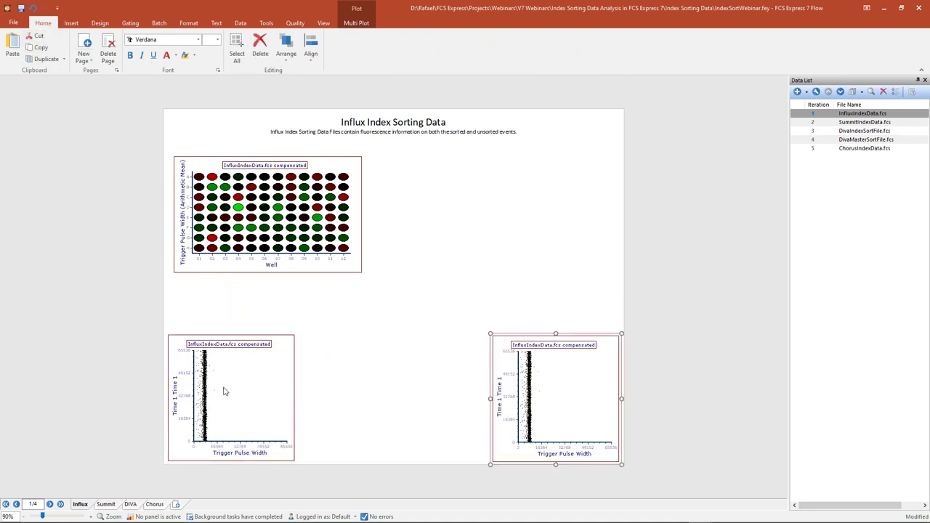
- Enlarge the plate heat map to fill the page width between the heading text and the two dot plots
{"action": "left_click", "coordinate": [359, 229]}
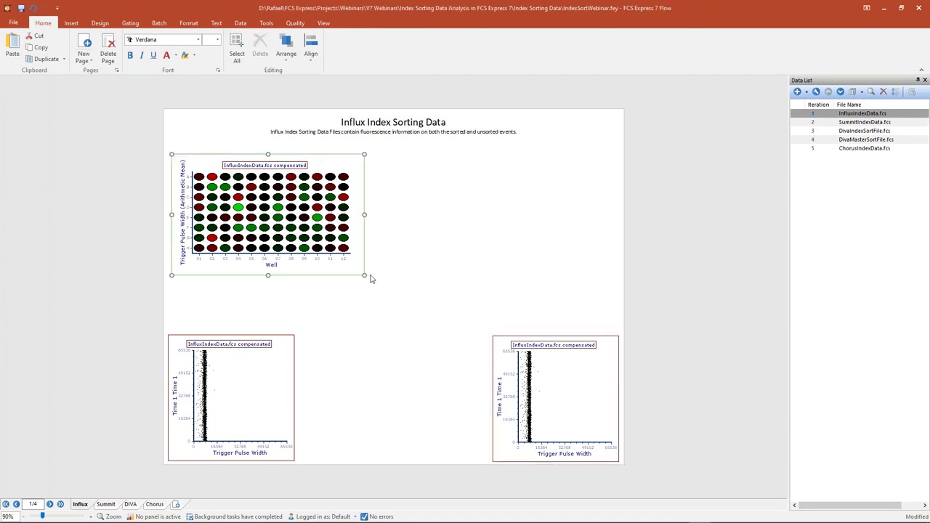
{"action": "left_click_drag", "start_coordinate": [364, 274], "coordinate": [617, 330]}
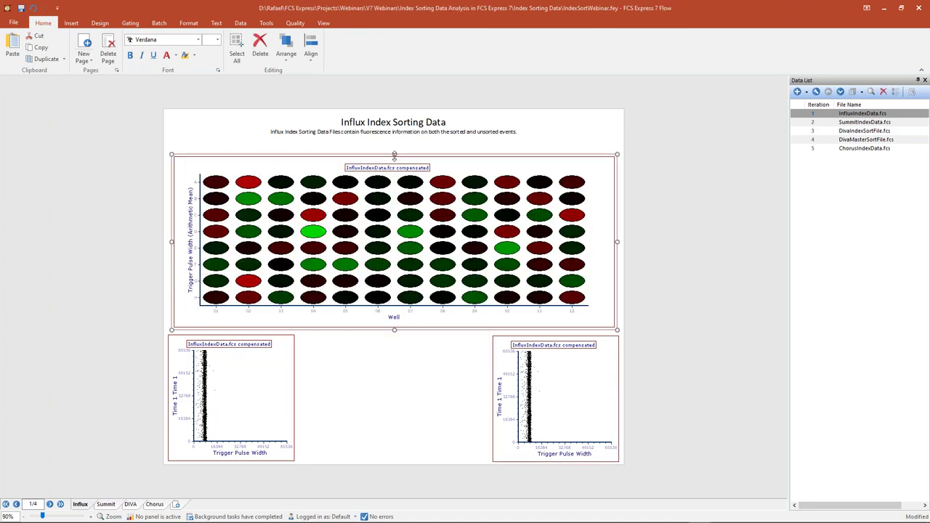
{"action": "left_click_drag", "start_coordinate": [395, 155], "coordinate": [396, 145]}
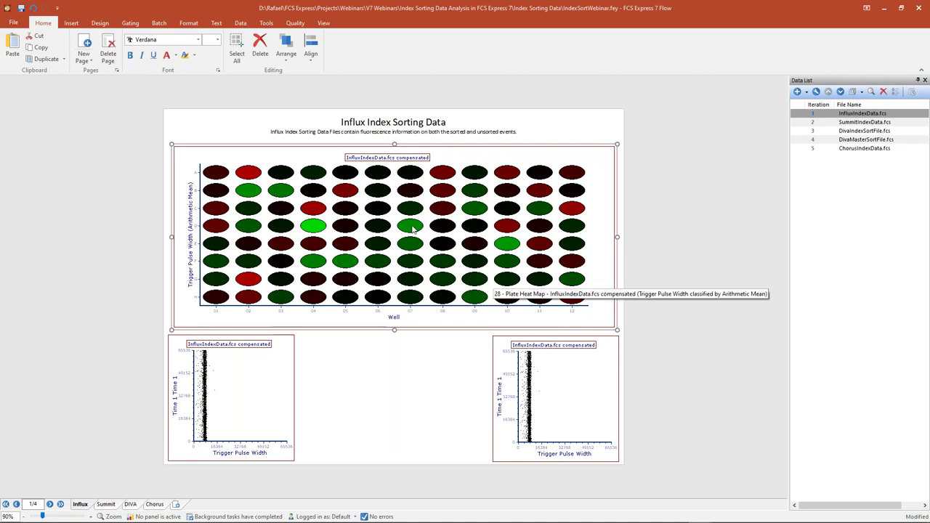
- Change the plate heat map's displayed parameter to *GFP/FITC
{"action": "left_click", "coordinate": [191, 245]}
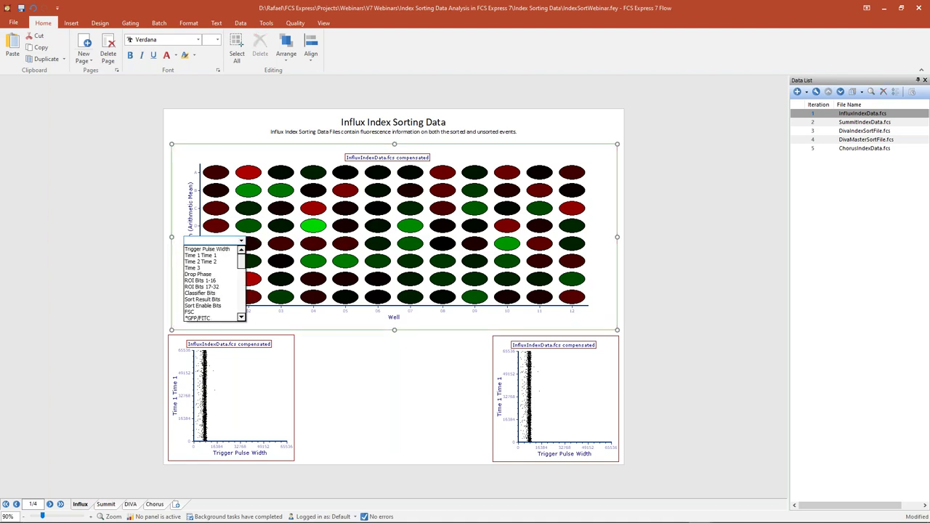
{"action": "scroll", "coordinate": [203, 276], "scroll_direction": "down", "scroll_amount": 2}
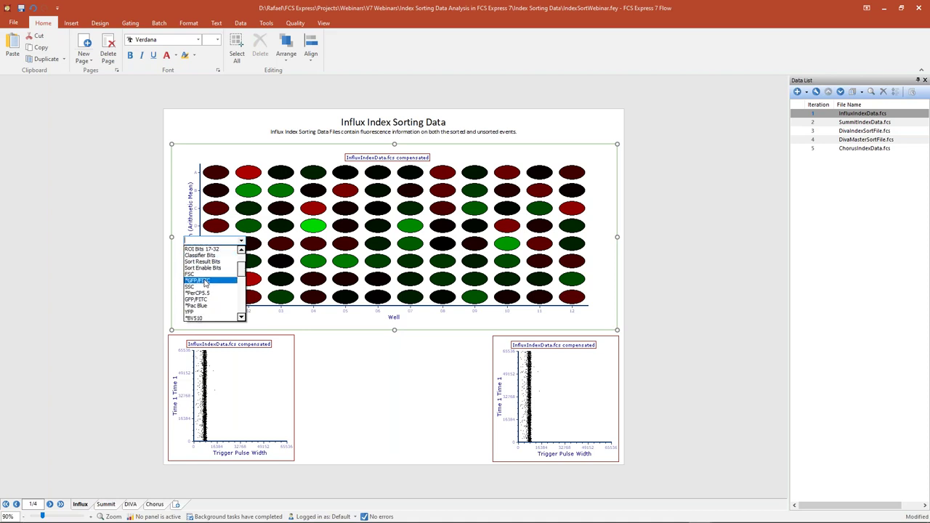
{"action": "left_click", "coordinate": [205, 282]}
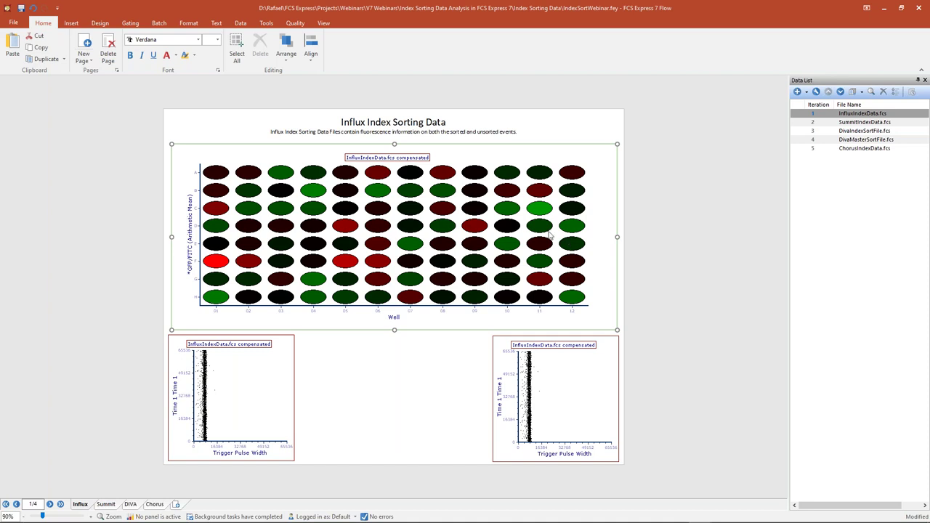
- Set the lower-left dot plot to show *GFP/FITC on the X axis and *PE-Cy7 on the Y axis
{"action": "left_click", "coordinate": [254, 399]}
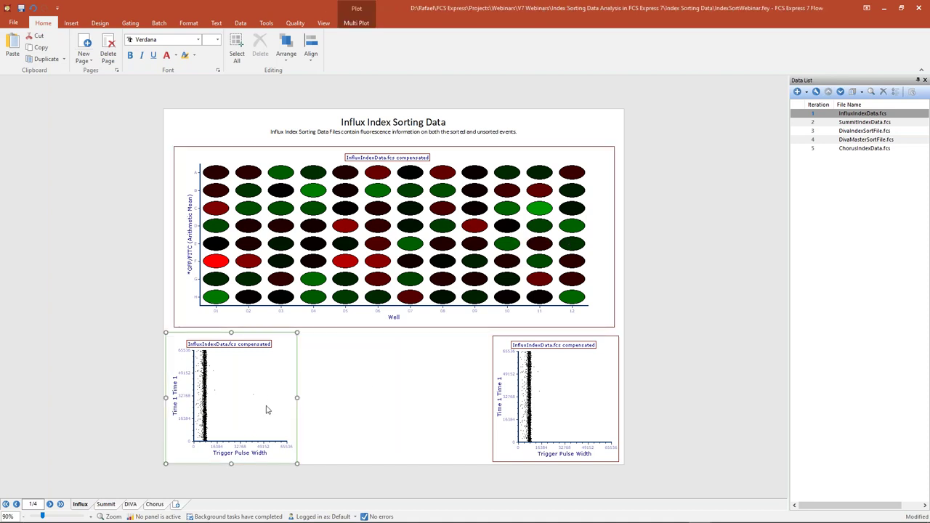
{"action": "left_click", "coordinate": [251, 453]}
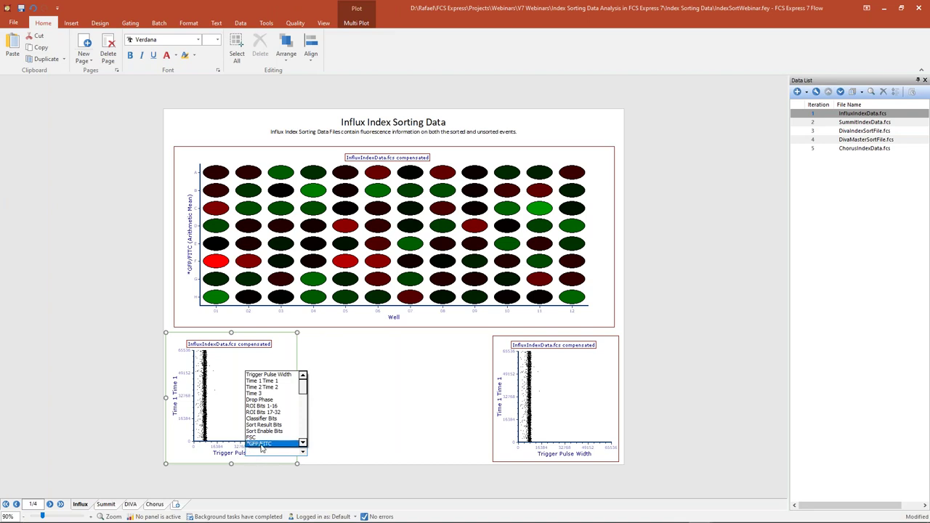
{"action": "left_click", "coordinate": [260, 444]}
{"action": "left_click", "coordinate": [176, 406]}
{"action": "scroll", "coordinate": [212, 440], "scroll_direction": "down", "scroll_amount": 2}
{"action": "scroll", "coordinate": [213, 440], "scroll_direction": "down", "scroll_amount": 3}
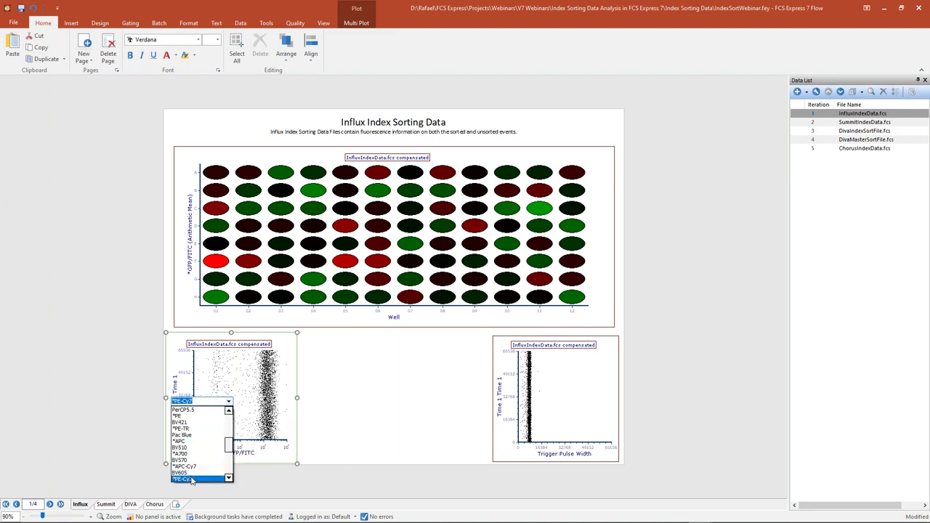
{"action": "left_click", "coordinate": [192, 479]}
- Set the lower-right dot plot to show FSC on the X axis and SSC on the Y axis
{"action": "left_click", "coordinate": [575, 408]}
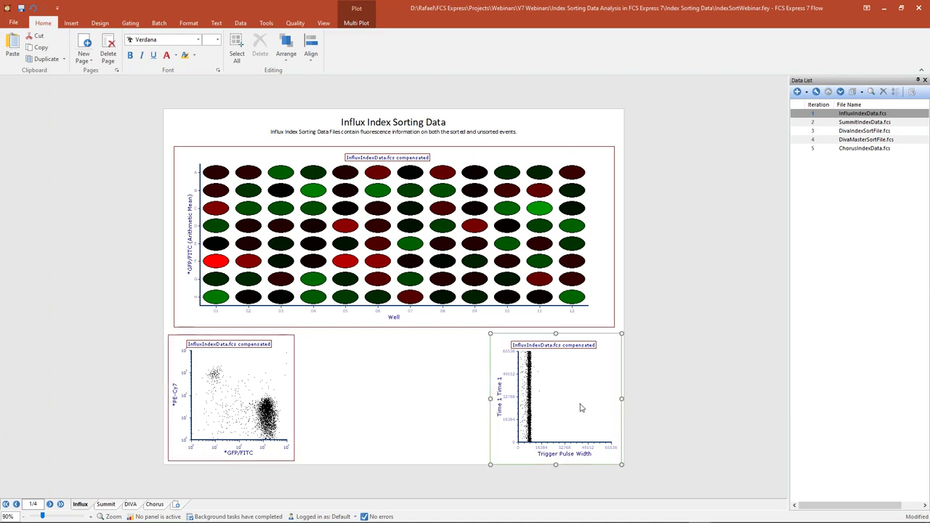
{"action": "left_click", "coordinate": [574, 454]}
{"action": "left_click", "coordinate": [580, 443]}
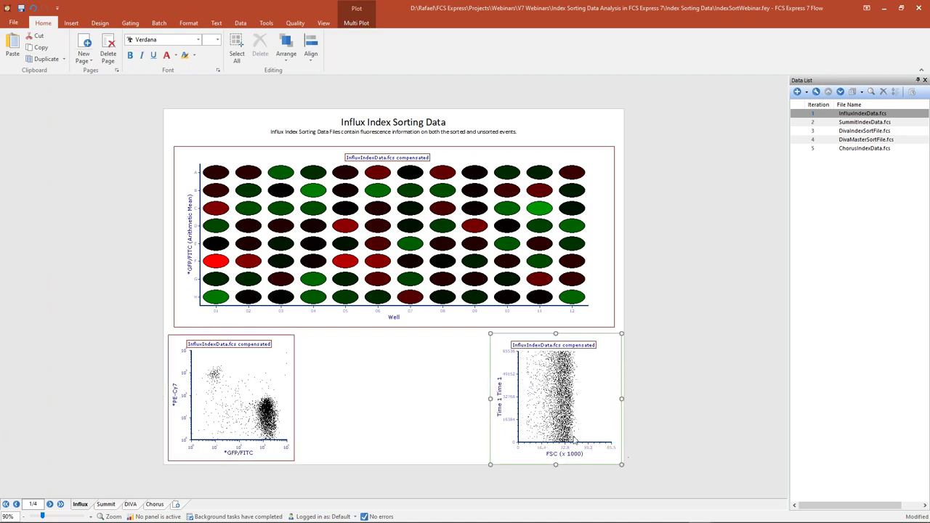
{"action": "left_click", "coordinate": [499, 387]}
{"action": "scroll", "coordinate": [515, 457], "scroll_direction": "down", "scroll_amount": 2}
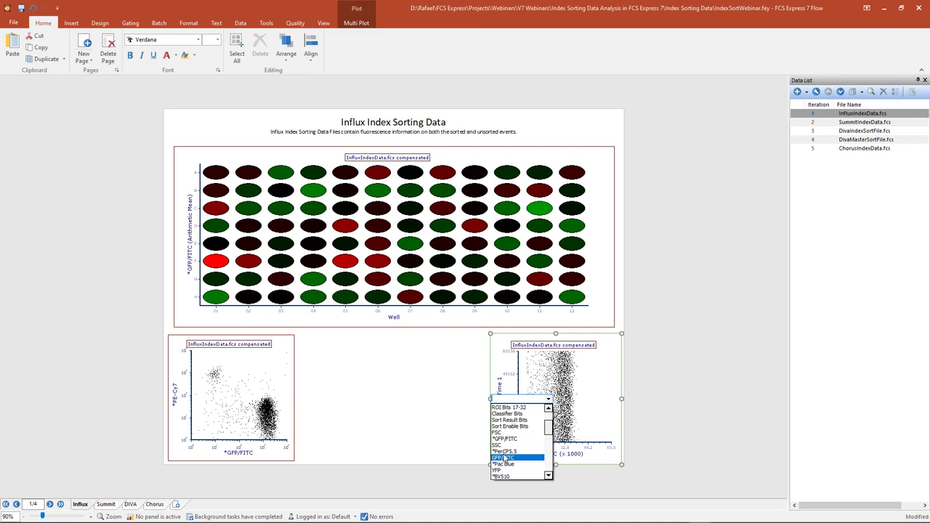
{"action": "left_click", "coordinate": [509, 445]}
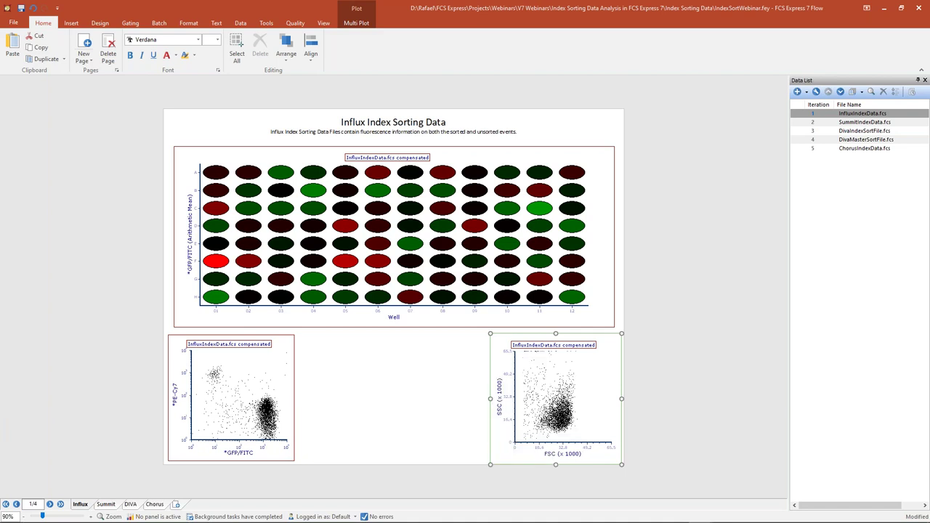
{"action": "left_click", "coordinate": [346, 391]}
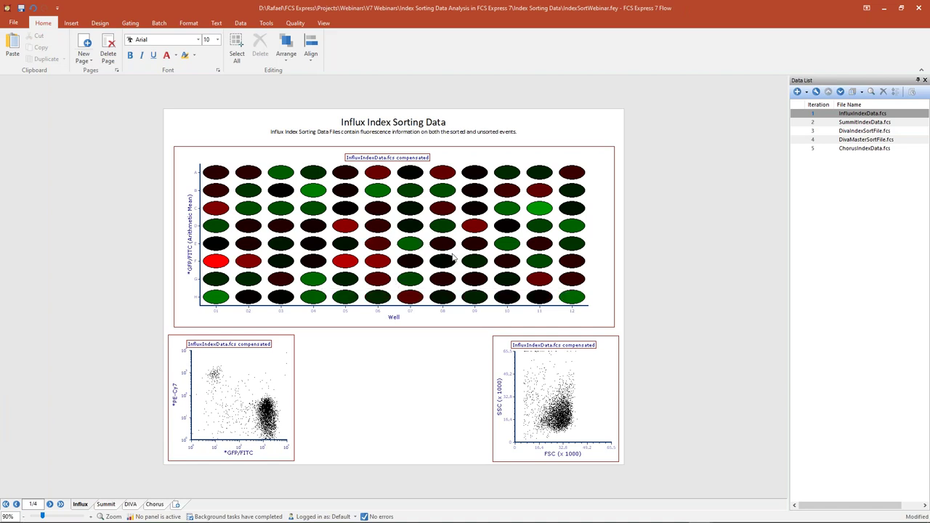
{"action": "left_click", "coordinate": [229, 399]}
{"action": "left_click", "coordinate": [572, 396]}
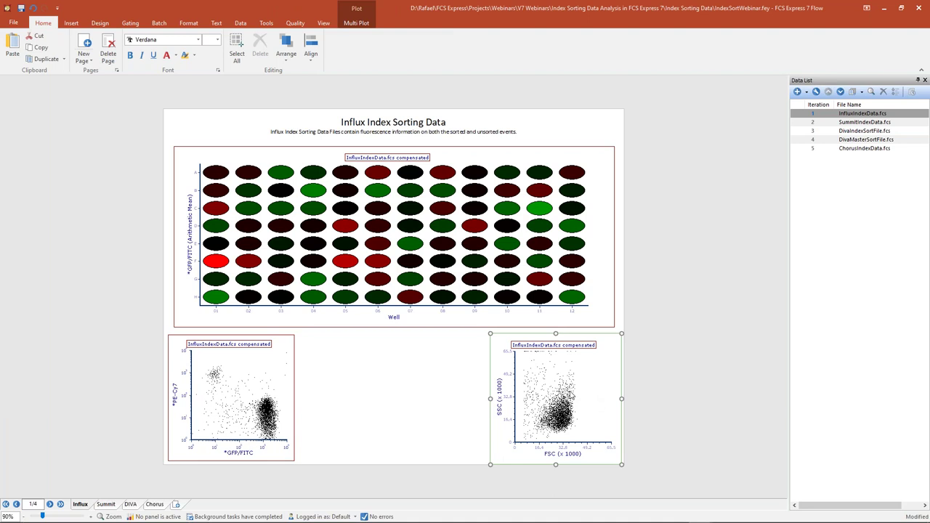
- Create a red well gate named "All Wells" that includes every well of the plate heat map
{"action": "left_click", "coordinate": [424, 258]}
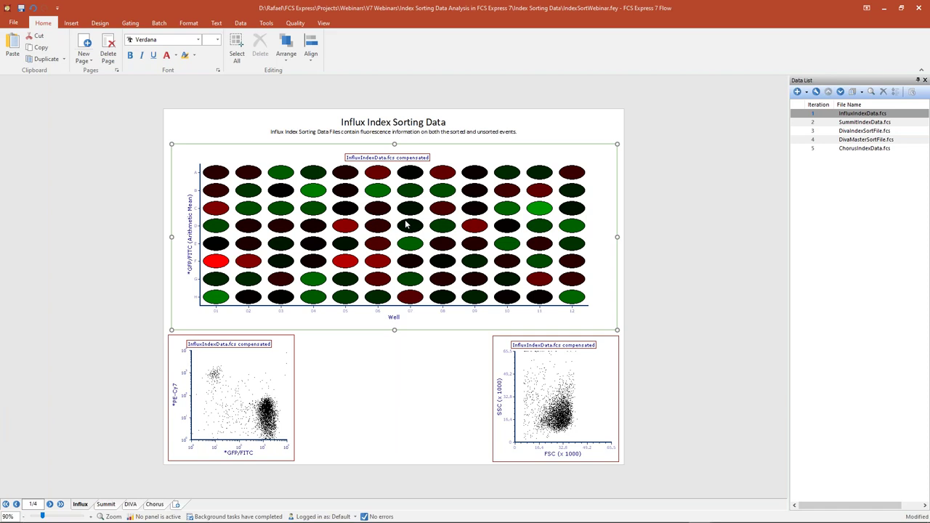
{"action": "left_click", "coordinate": [129, 24]}
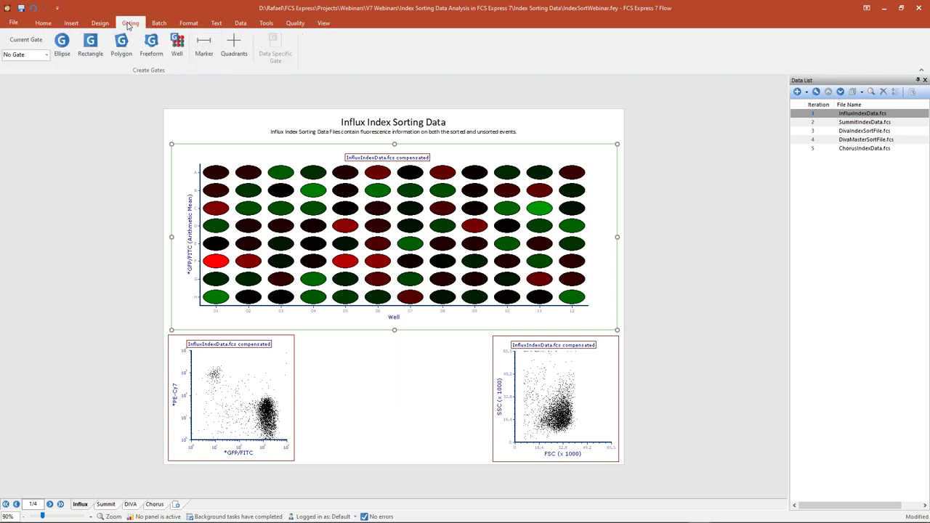
{"action": "left_click", "coordinate": [177, 47]}
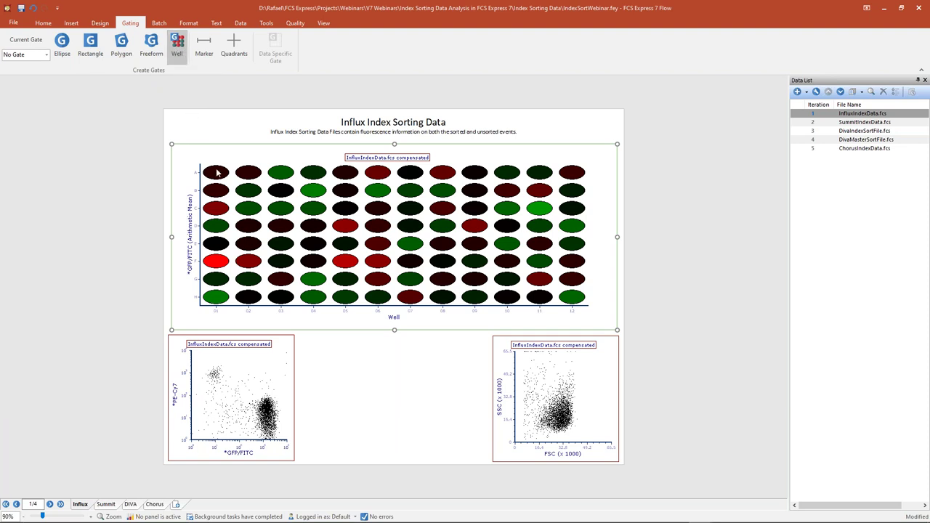
{"action": "left_click_drag", "start_coordinate": [202, 163], "coordinate": [595, 313]}
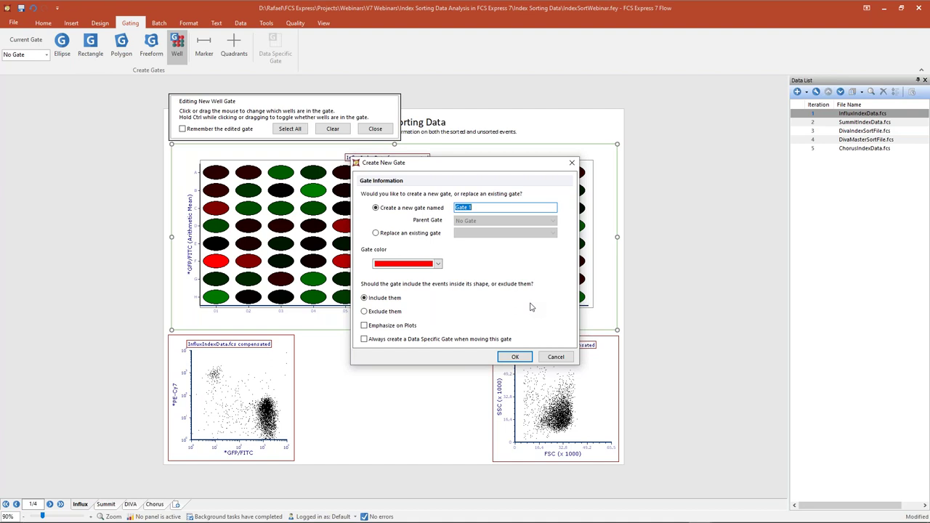
{"action": "type", "text": "All Wells"}
{"action": "left_click", "coordinate": [438, 266]}
{"action": "left_click", "coordinate": [438, 265]}
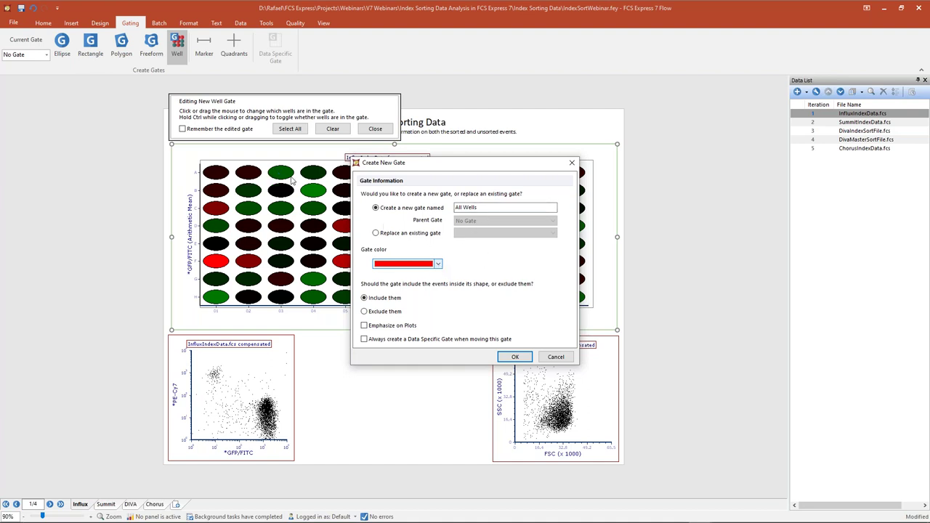
{"action": "left_click", "coordinate": [515, 357]}
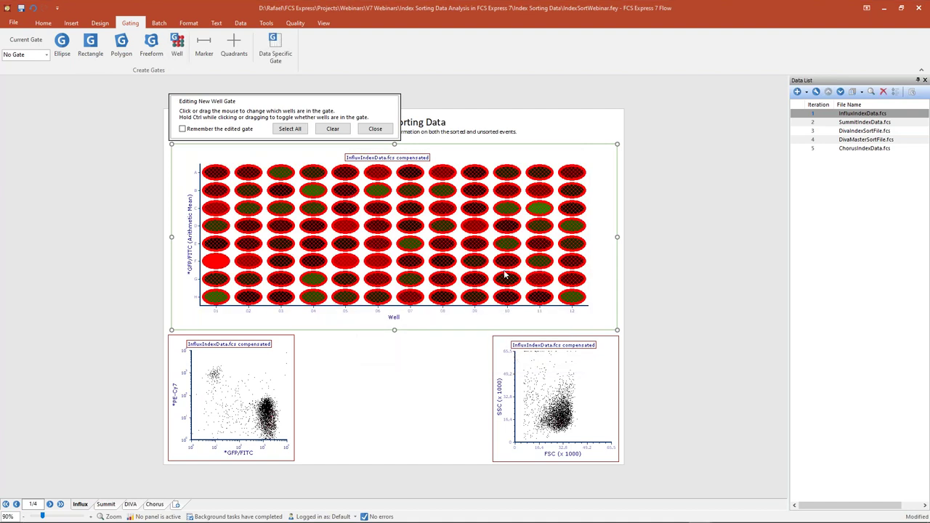
{"action": "left_click", "coordinate": [375, 128]}
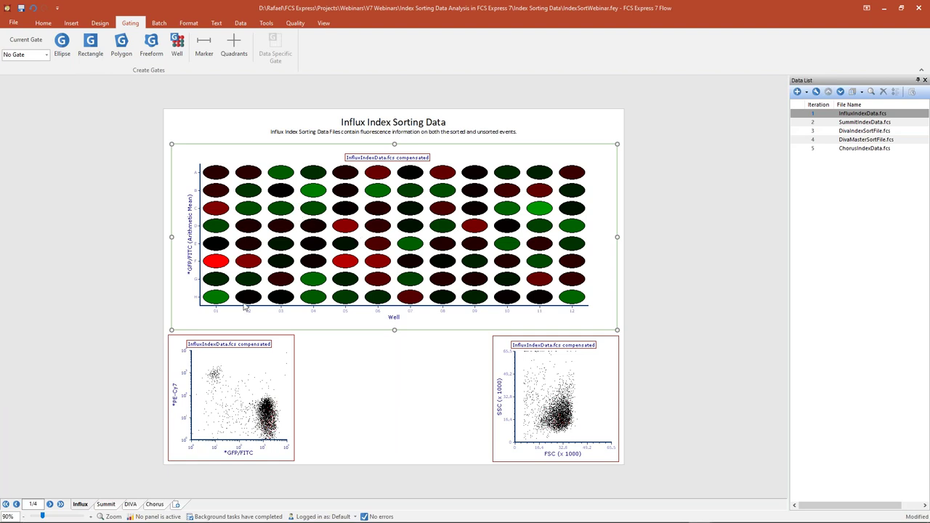
- Enlarge the *GFP/FITC versus *PE-Cy7 dot plot to examine the events colored by the well gate, and restore its size
{"action": "left_click", "coordinate": [255, 402]}
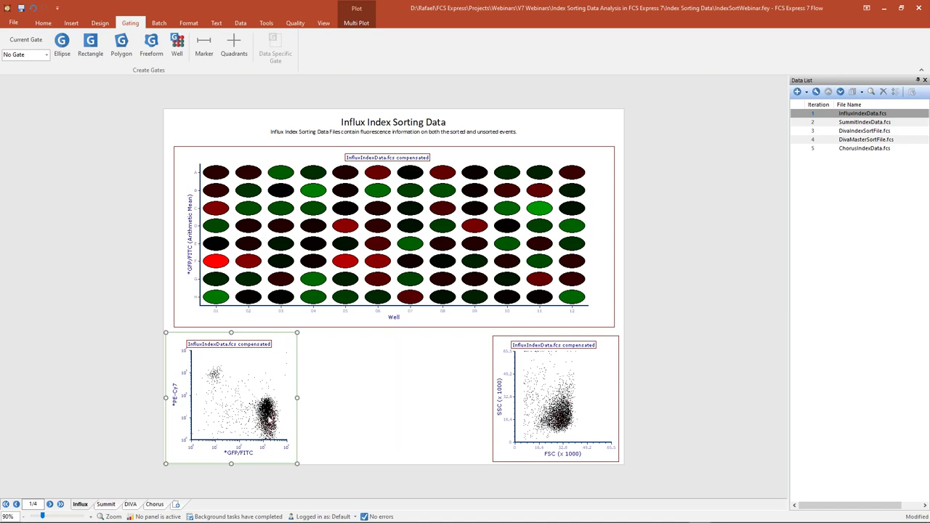
{"action": "right_click", "coordinate": [260, 395]}
{"action": "left_click", "coordinate": [289, 364]}
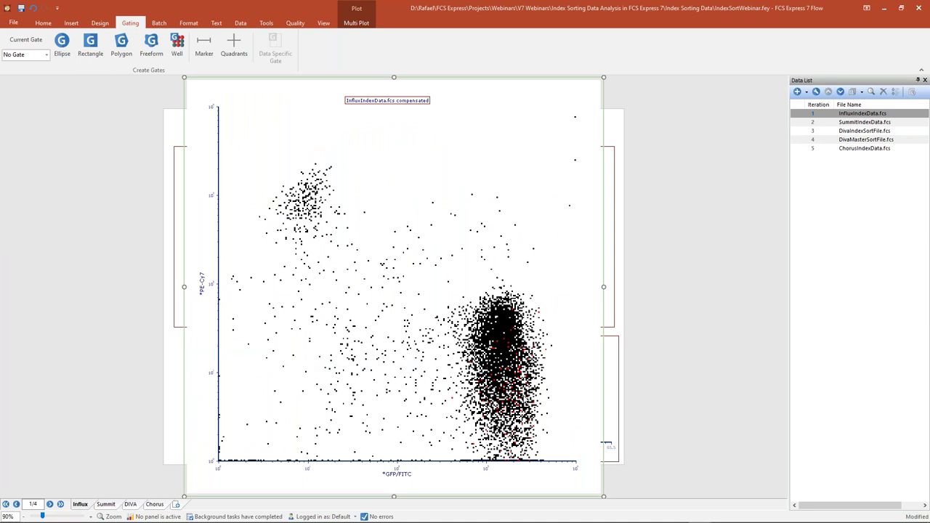
{"action": "right_click", "coordinate": [474, 301]}
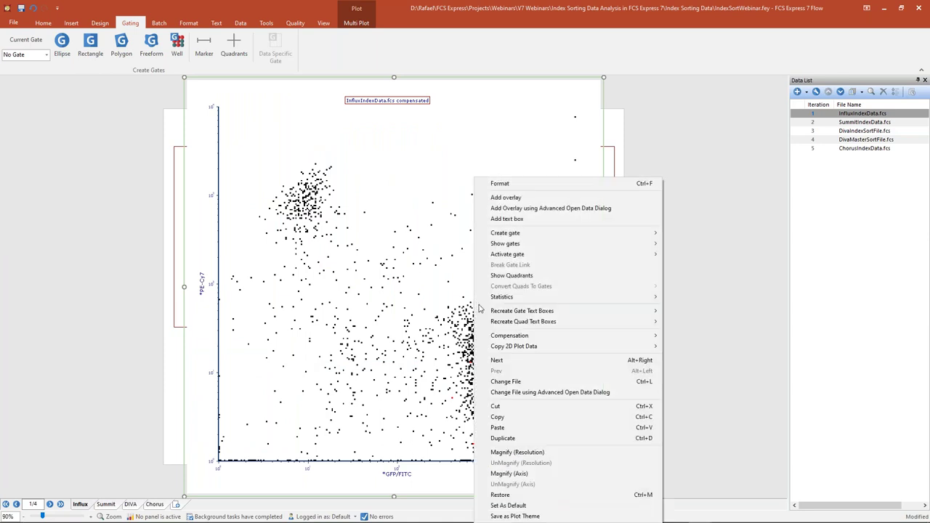
{"action": "left_click", "coordinate": [517, 495]}
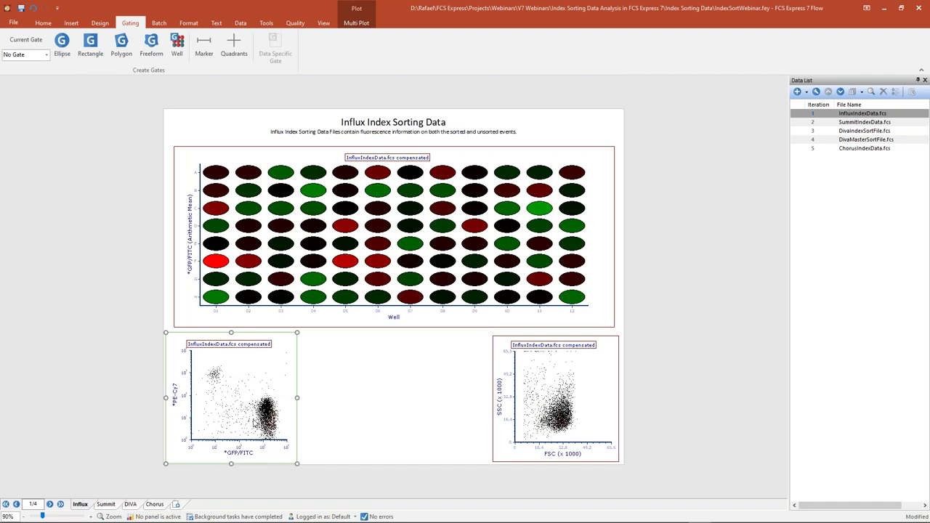
{"action": "left_click", "coordinate": [396, 404]}
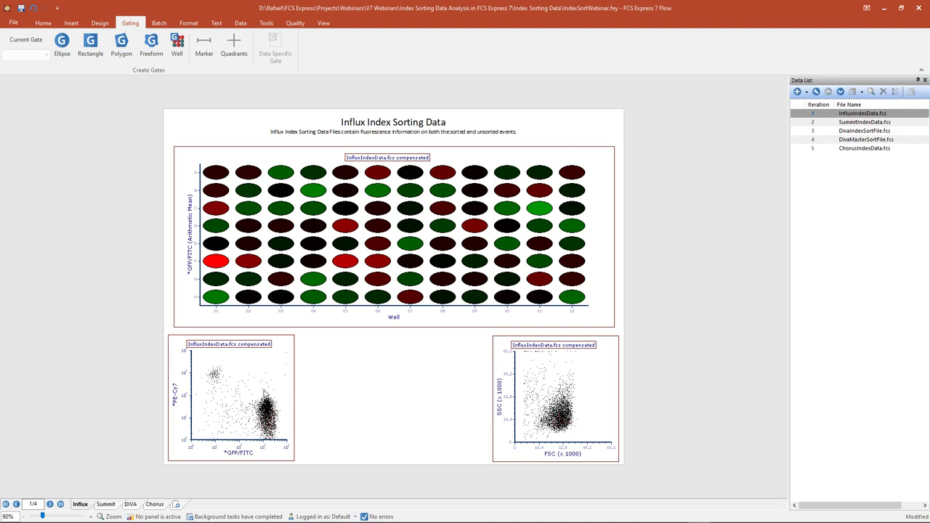
- Insert a gate view in the empty space between the two dot plots
{"action": "left_click", "coordinate": [72, 23]}
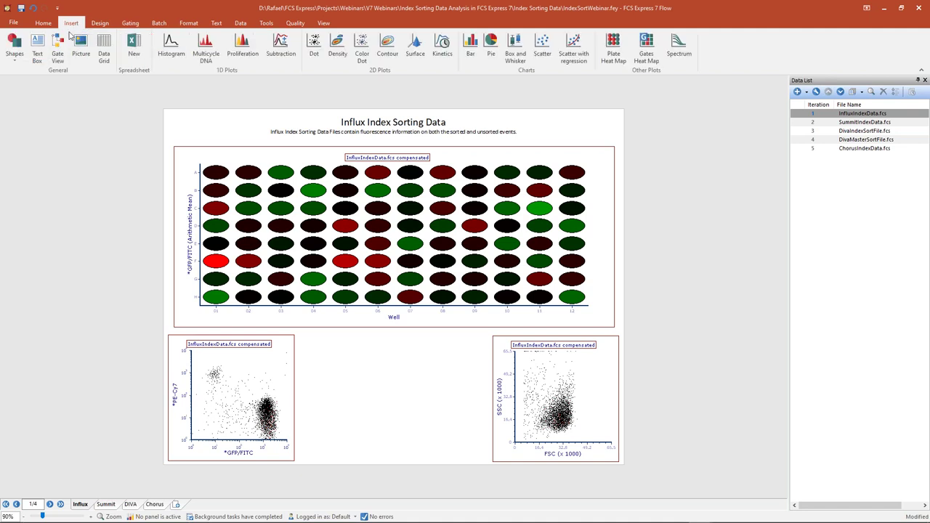
{"action": "left_click", "coordinate": [60, 51]}
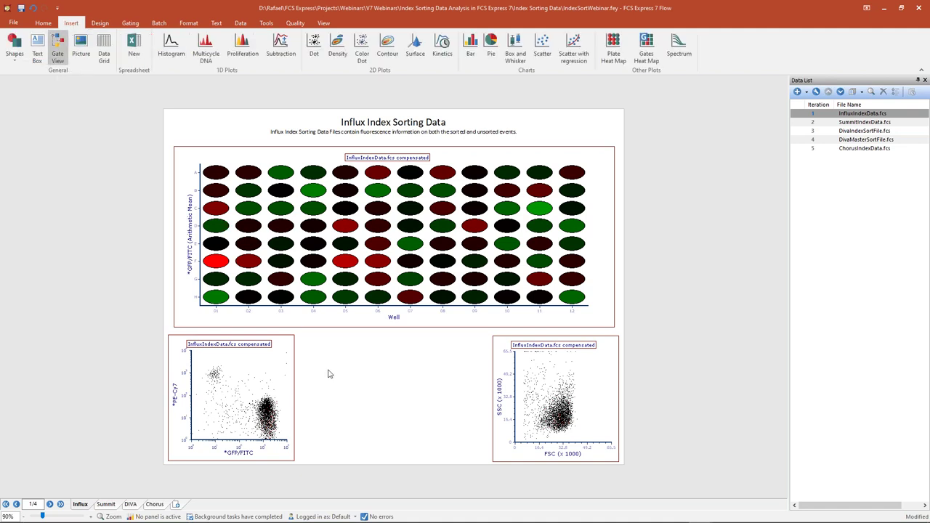
{"action": "left_click_drag", "start_coordinate": [308, 336], "coordinate": [480, 458]}
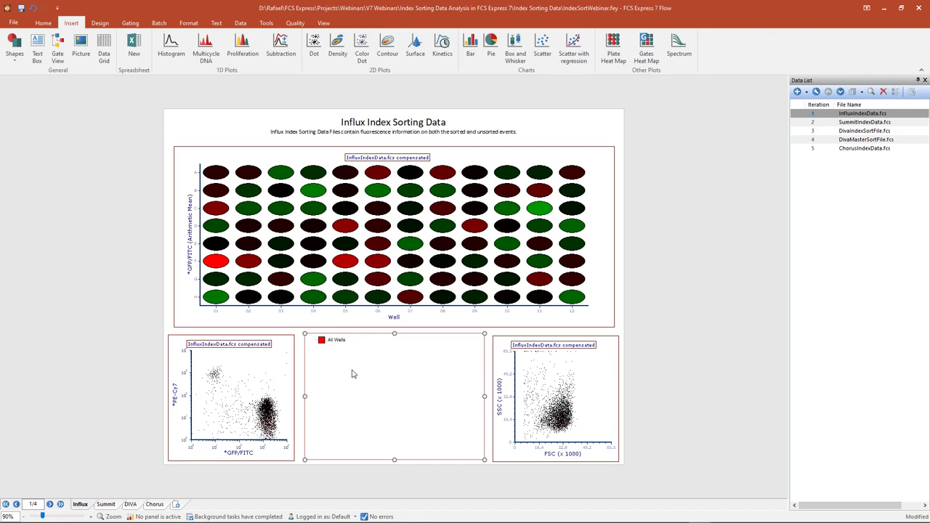
- Set the "All Wells" gate in the gate view to be emphasized on plots
{"action": "left_click", "coordinate": [323, 344]}
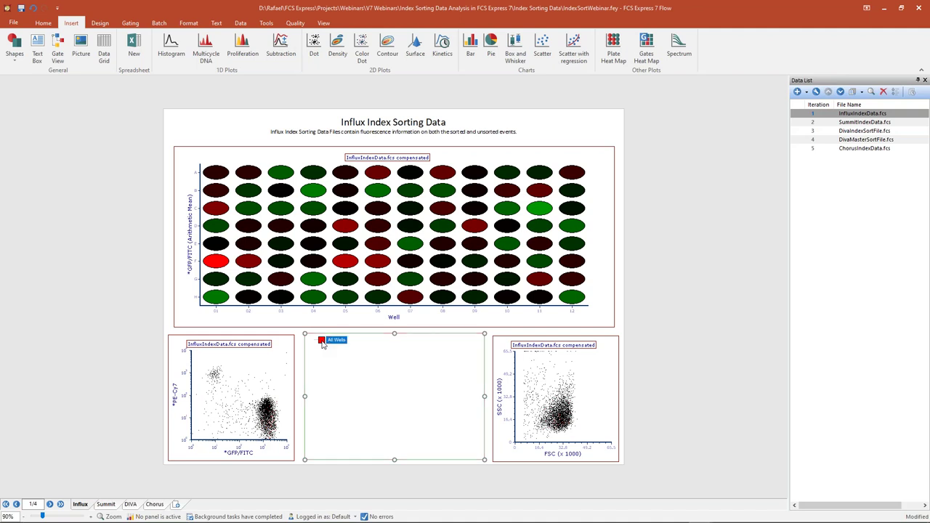
{"action": "double_click", "coordinate": [323, 344]}
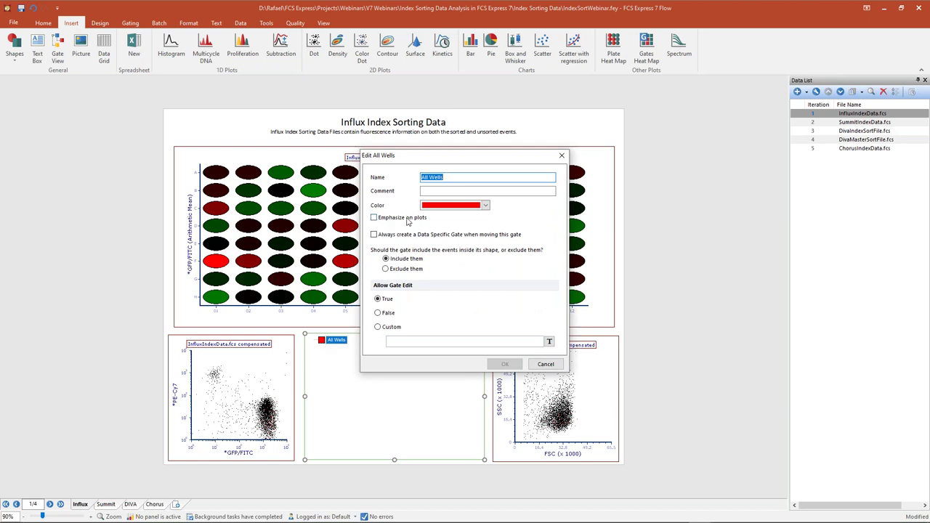
{"action": "left_click", "coordinate": [374, 219]}
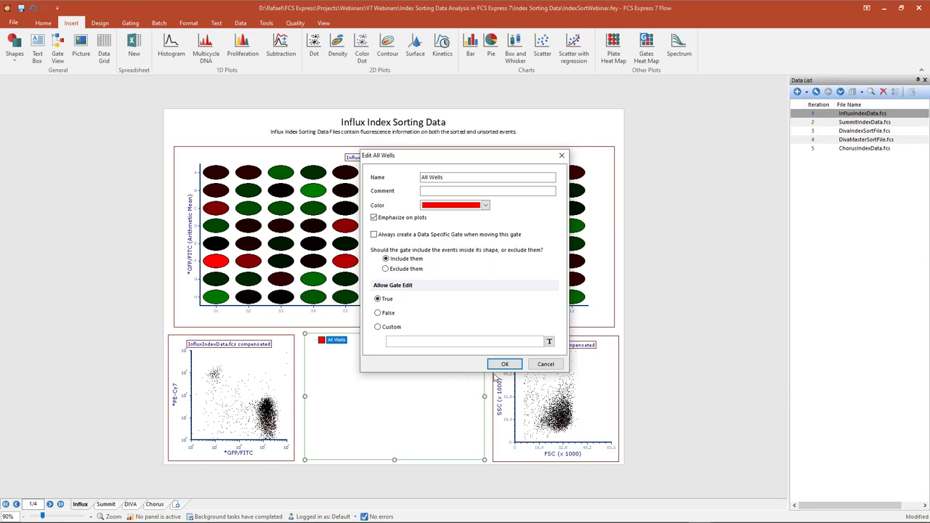
{"action": "left_click", "coordinate": [504, 365]}
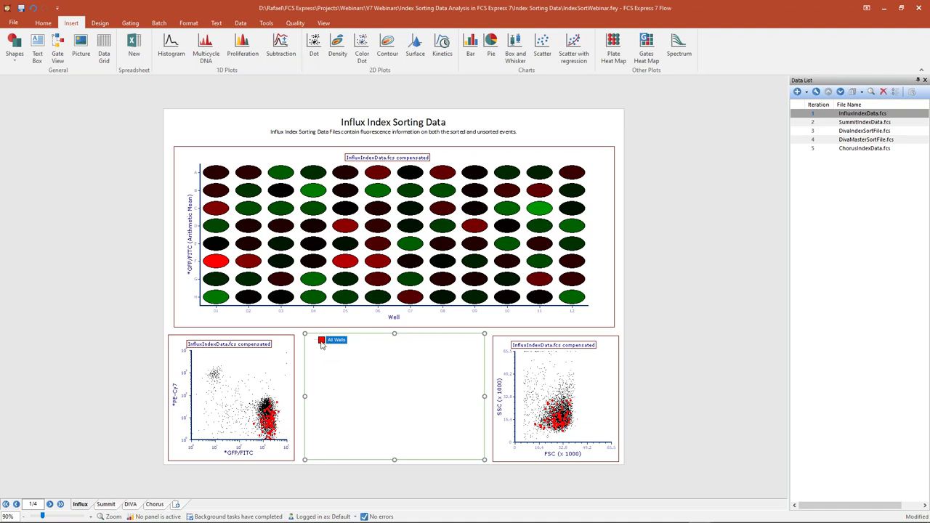
- Apply the "All Wells" gate to the FSC versus SSC dot plot, and select the *GFP/FITC versus *PE-Cy7 plot for comparison
{"action": "left_click_drag", "start_coordinate": [322, 345], "coordinate": [567, 405]}
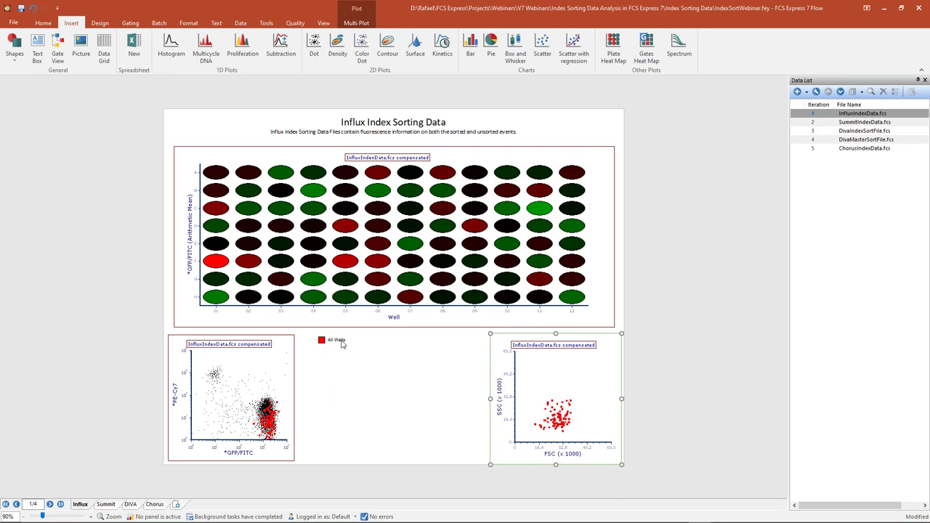
{"action": "left_click", "coordinate": [235, 391]}
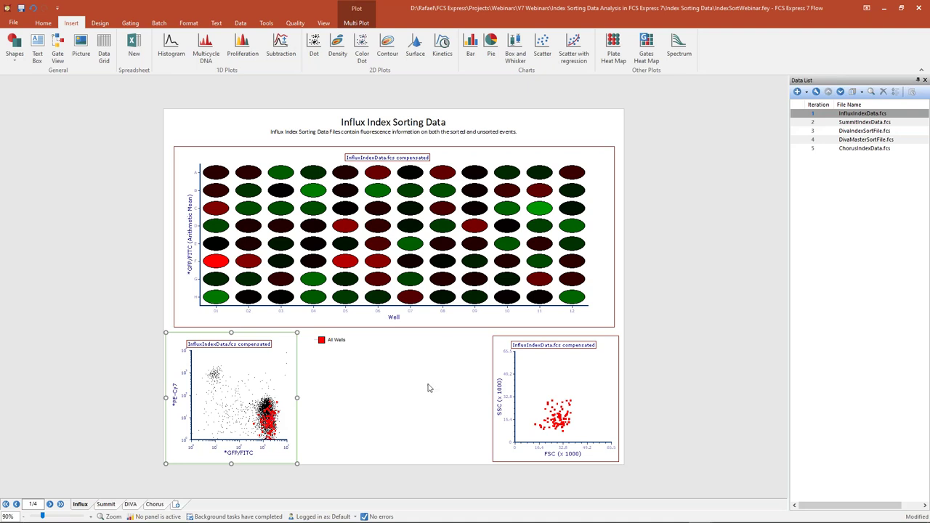
- Add an overlay of InfluxIndexData.fcs from the data list to the plate heat map, with Well on the X axis and *PE-Cy7 on the Y axis
{"action": "left_click", "coordinate": [412, 245]}
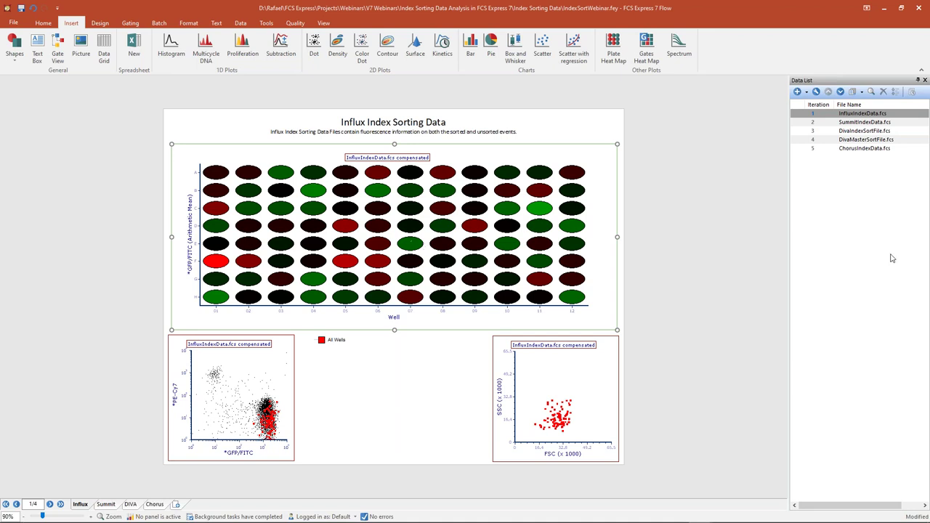
{"action": "right_click", "coordinate": [377, 224]}
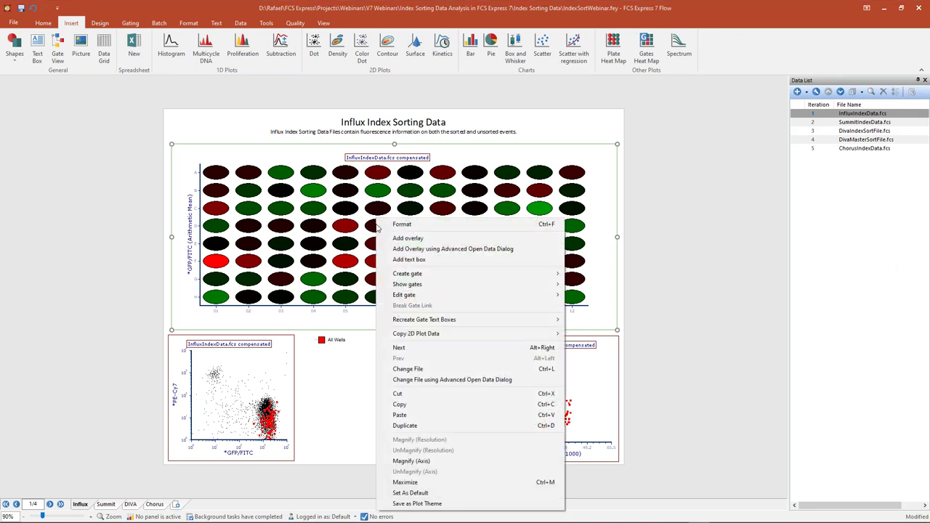
{"action": "left_click", "coordinate": [450, 249]}
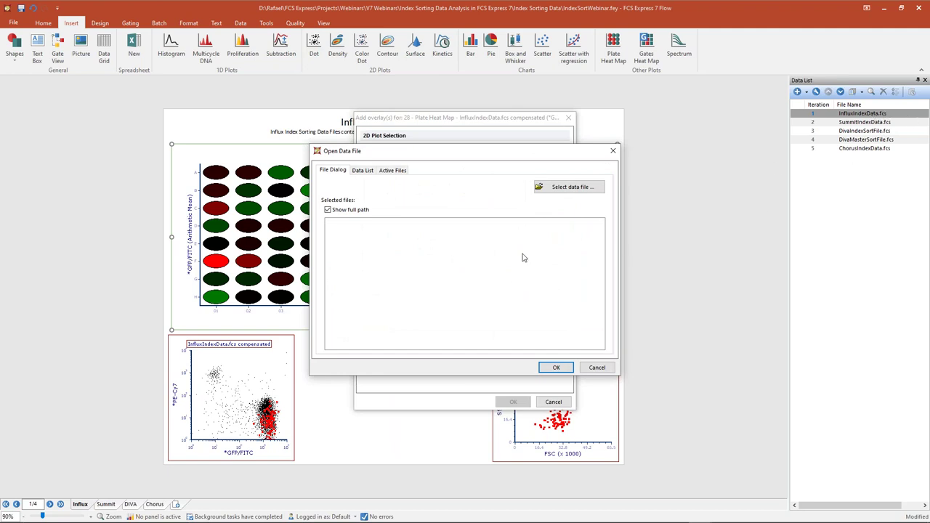
{"action": "left_click", "coordinate": [363, 171]}
{"action": "left_click", "coordinate": [324, 184]}
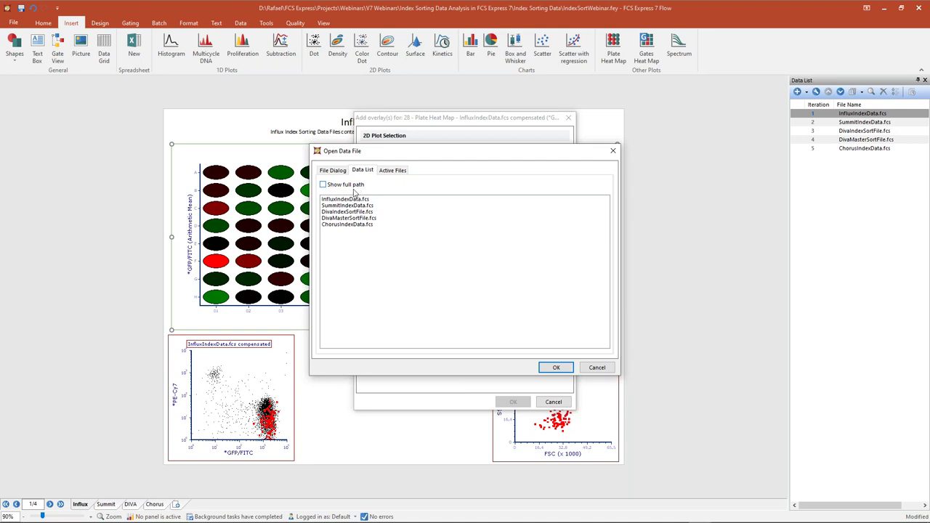
{"action": "left_click", "coordinate": [347, 202]}
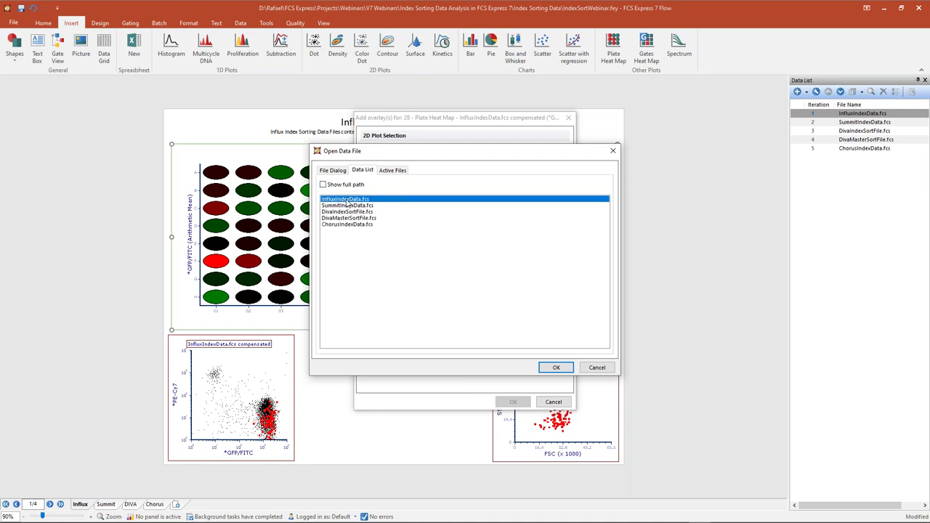
{"action": "left_click", "coordinate": [556, 367]}
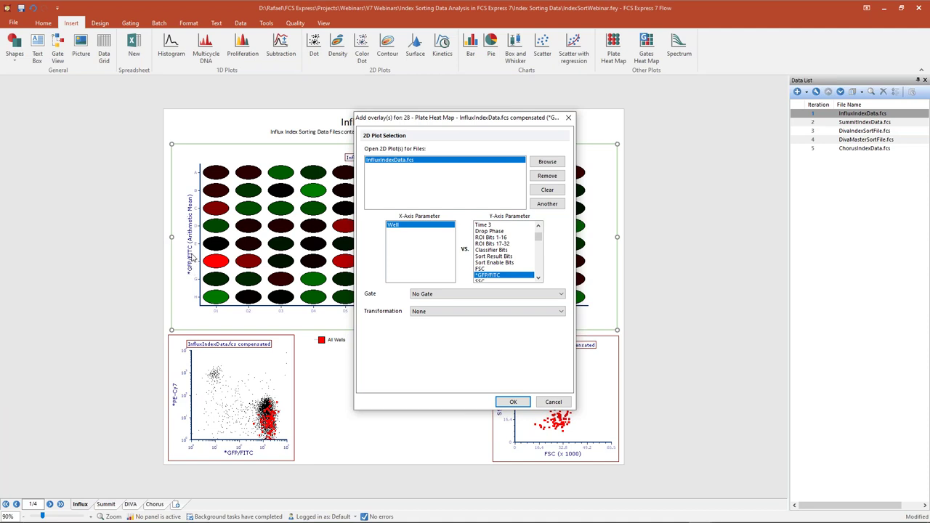
{"action": "scroll", "coordinate": [514, 247], "scroll_direction": "down", "scroll_amount": 1}
{"action": "scroll", "coordinate": [514, 248], "scroll_direction": "down", "scroll_amount": 5}
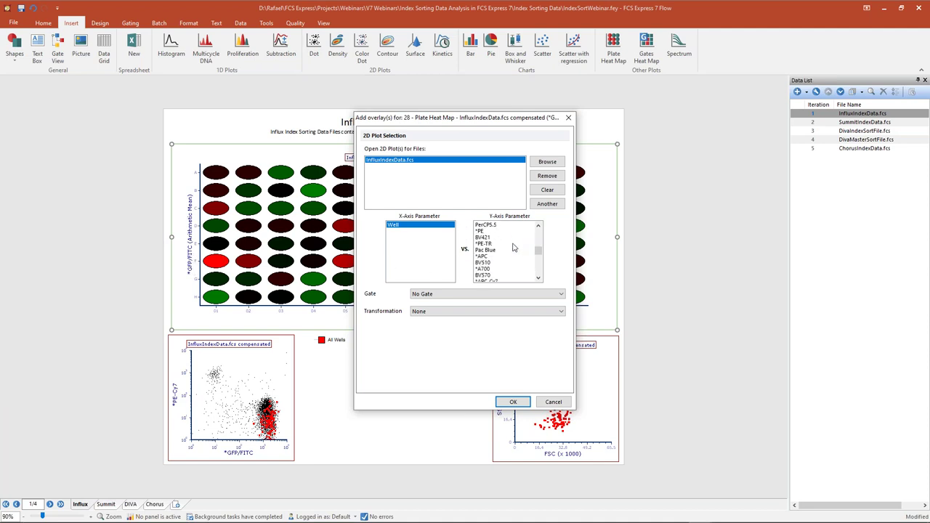
{"action": "left_click", "coordinate": [492, 276]}
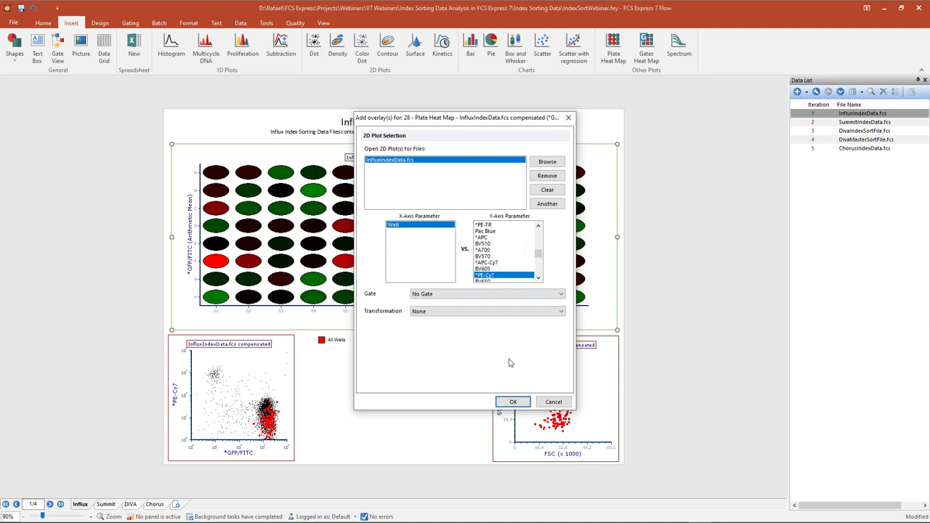
{"action": "left_click", "coordinate": [513, 402]}
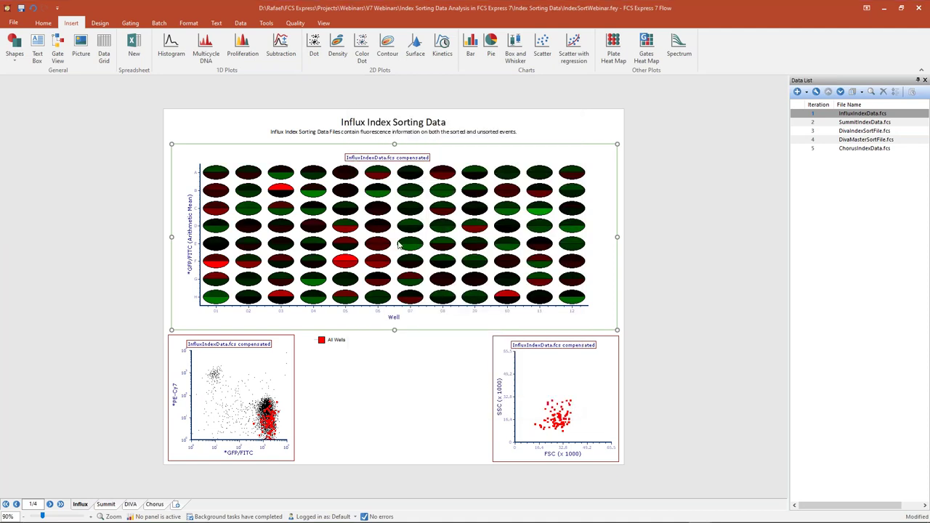
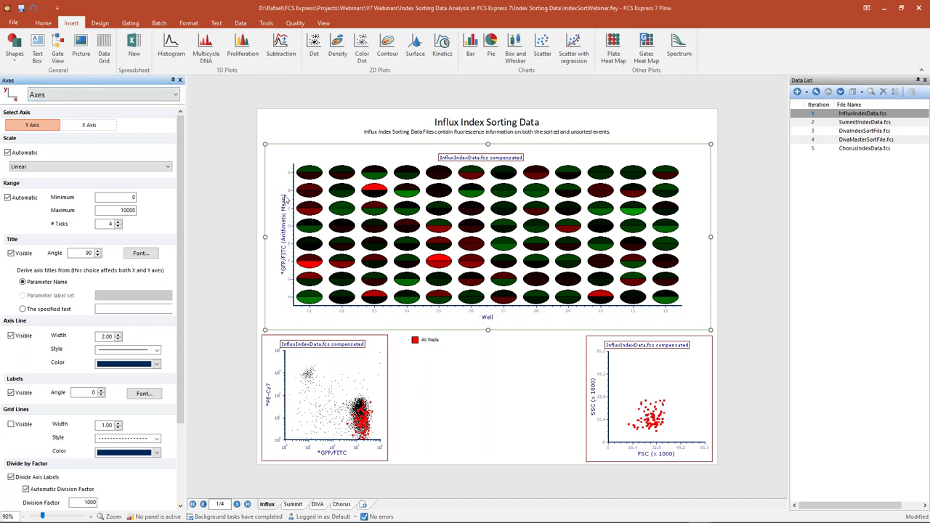
- Review the overlay settings of the plate heat map, comparing both overlays' statistic parameters and the available statistics and parameters
{"action": "left_click", "coordinate": [115, 96]}
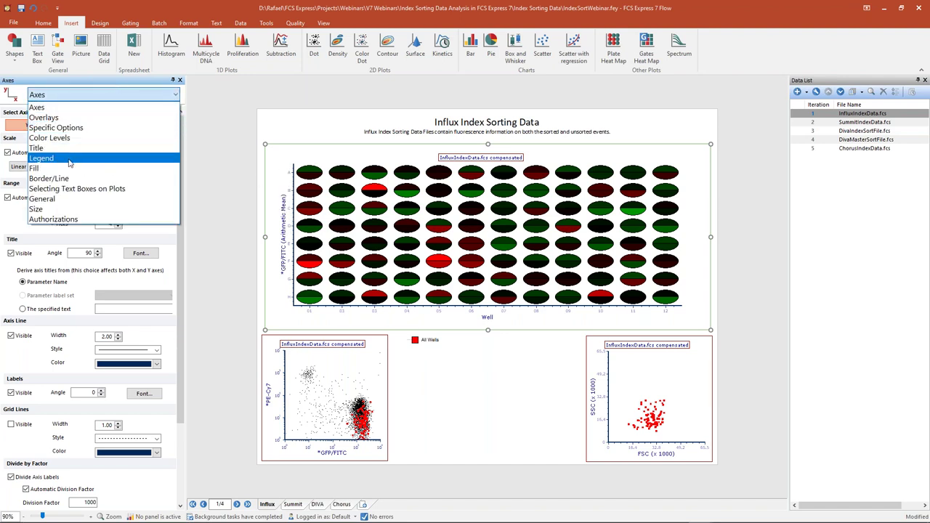
{"action": "left_click", "coordinate": [59, 119]}
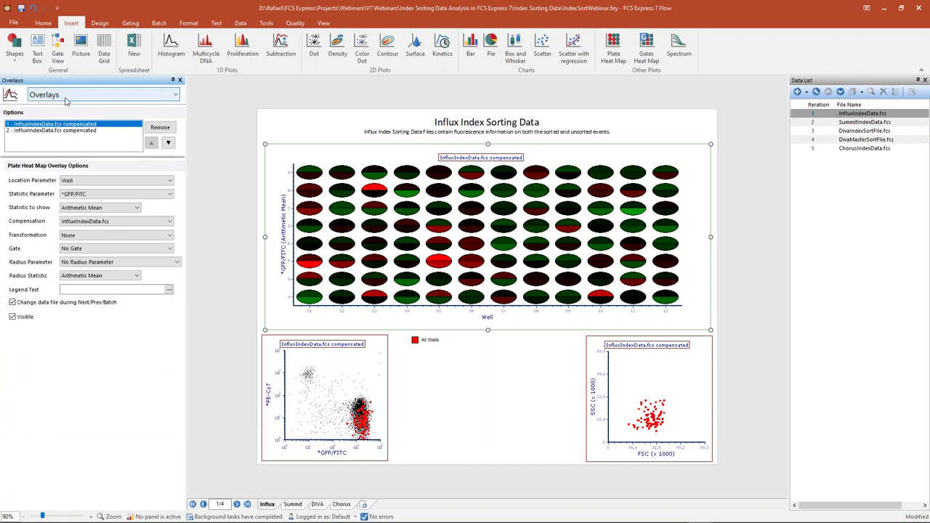
{"action": "left_click", "coordinate": [38, 132]}
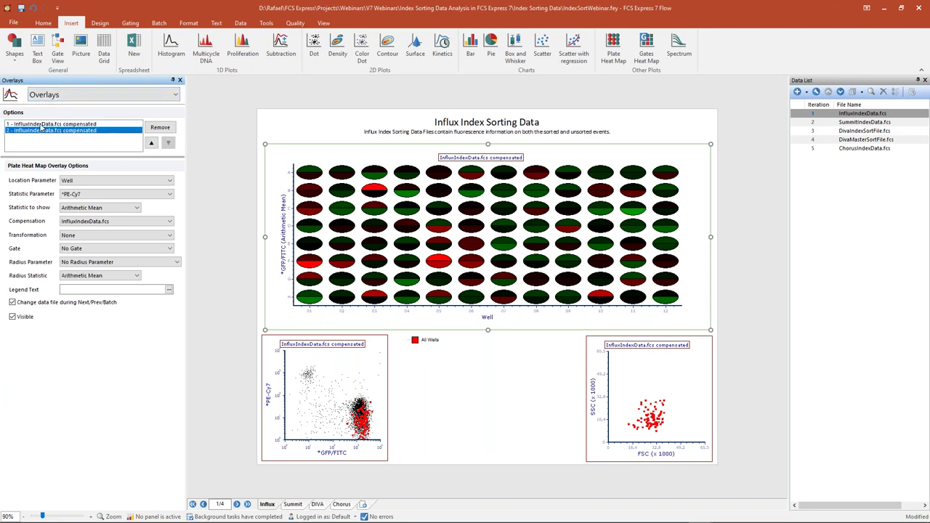
{"action": "left_click", "coordinate": [42, 126]}
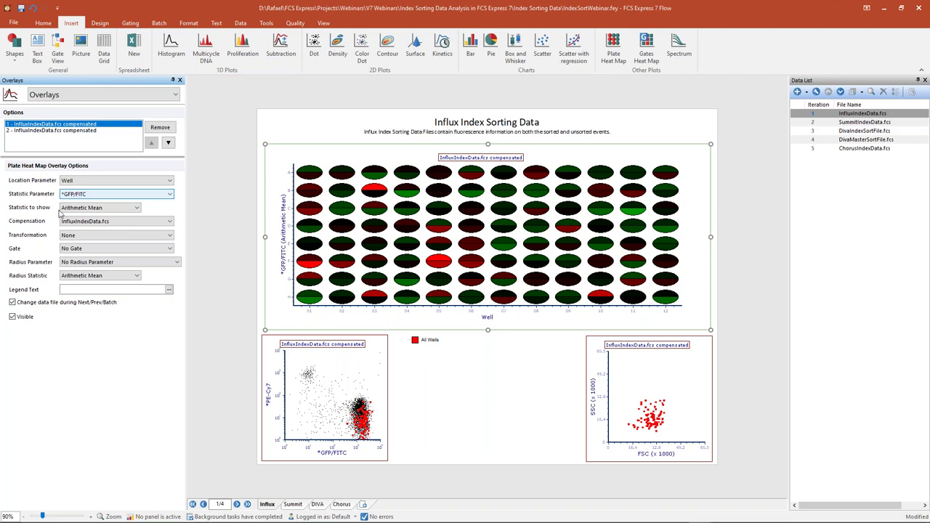
{"action": "left_click", "coordinate": [56, 131]}
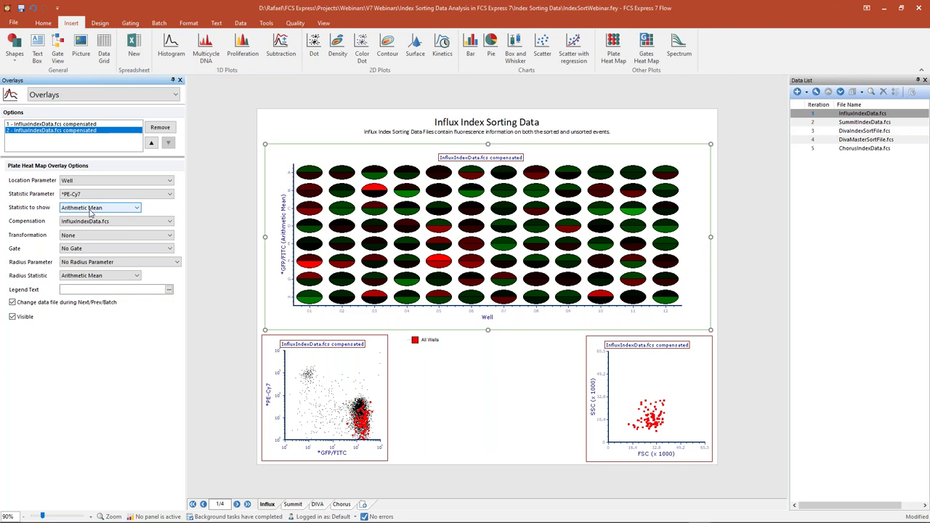
{"action": "left_click", "coordinate": [136, 209]}
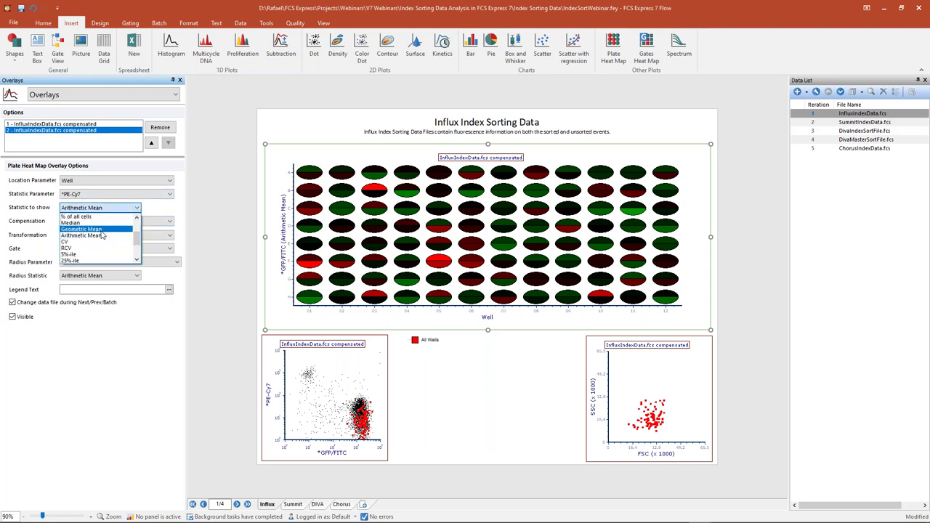
{"action": "left_click", "coordinate": [173, 209]}
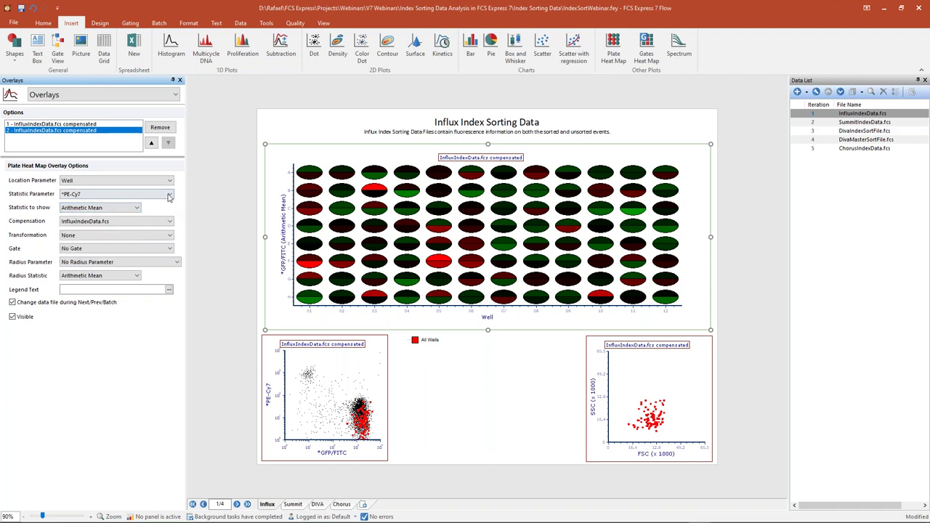
{"action": "left_click", "coordinate": [168, 197]}
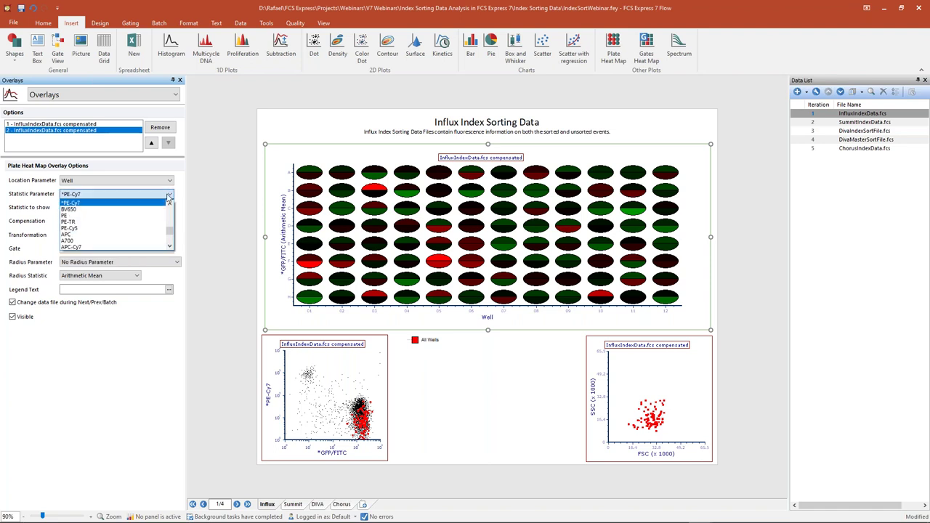
{"action": "left_click", "coordinate": [33, 195]}
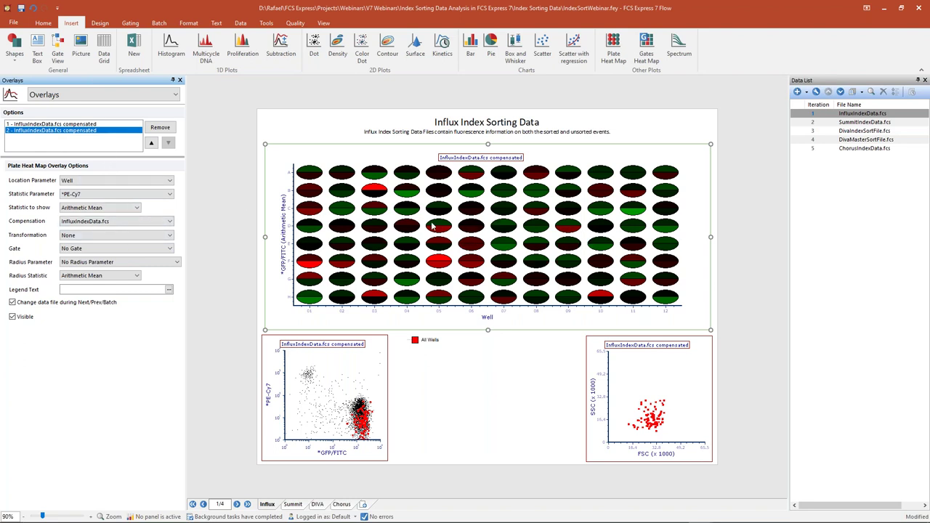
- Try the Red Gradient and Rainbow color levels on the plate heat map, and restore Green-Red
{"action": "left_click", "coordinate": [111, 96]}
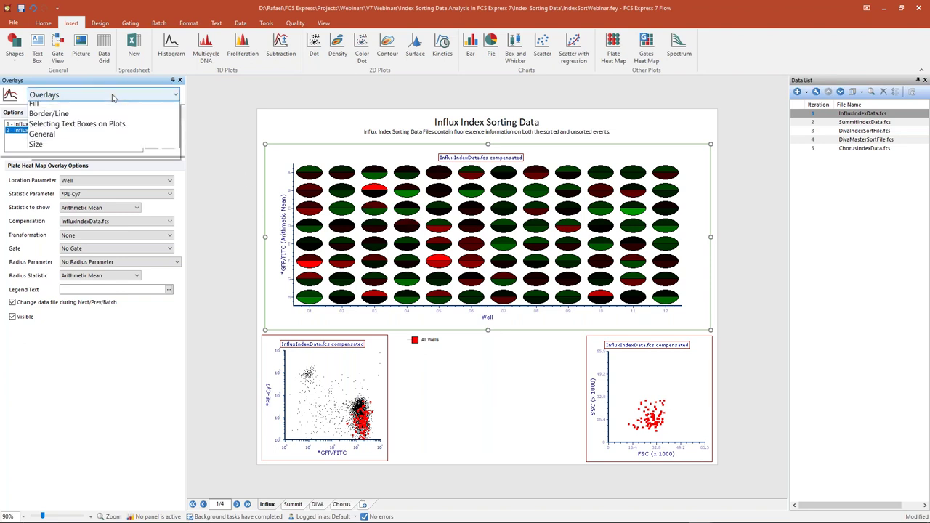
{"action": "left_click", "coordinate": [88, 138]}
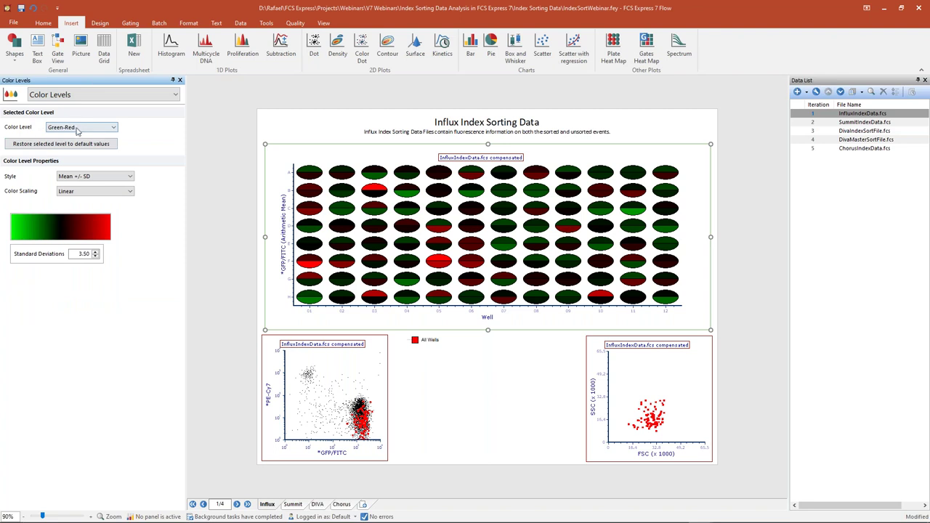
{"action": "left_click", "coordinate": [83, 131]}
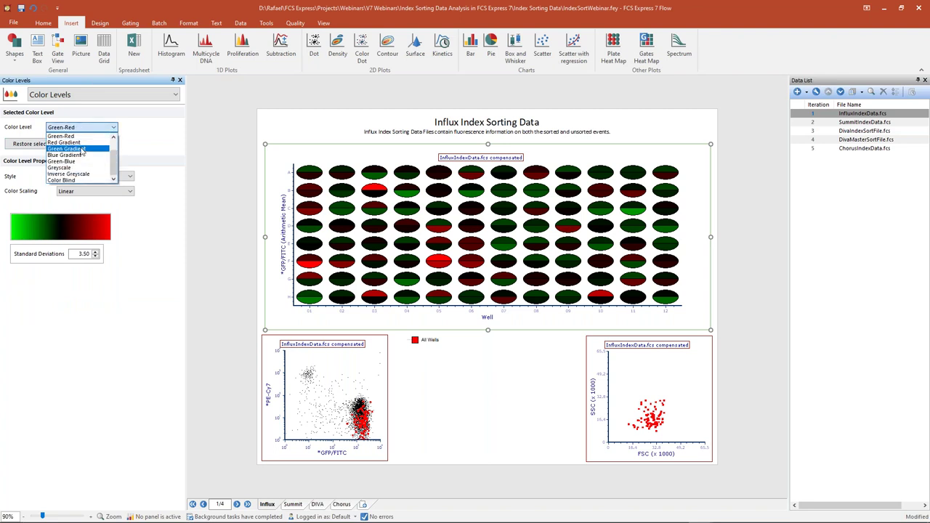
{"action": "left_click", "coordinate": [81, 143]}
{"action": "left_click", "coordinate": [80, 128]}
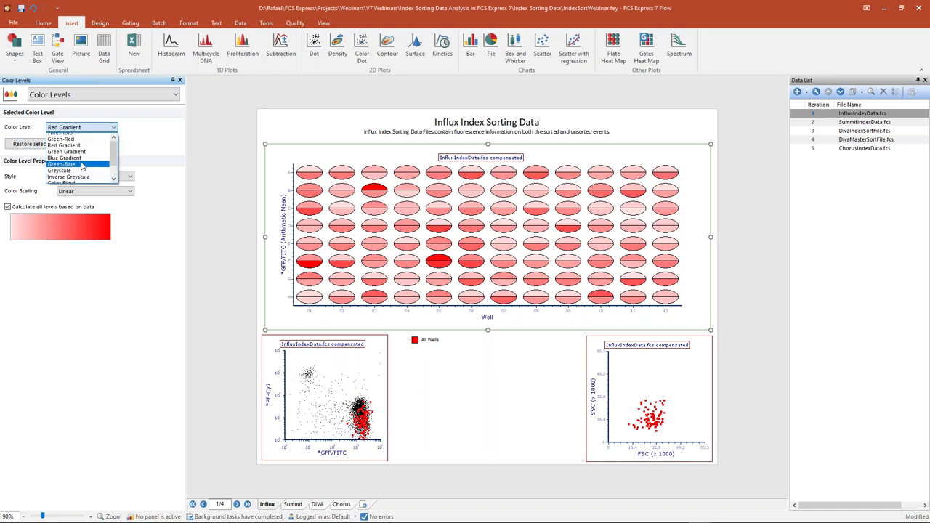
{"action": "left_click", "coordinate": [64, 136]}
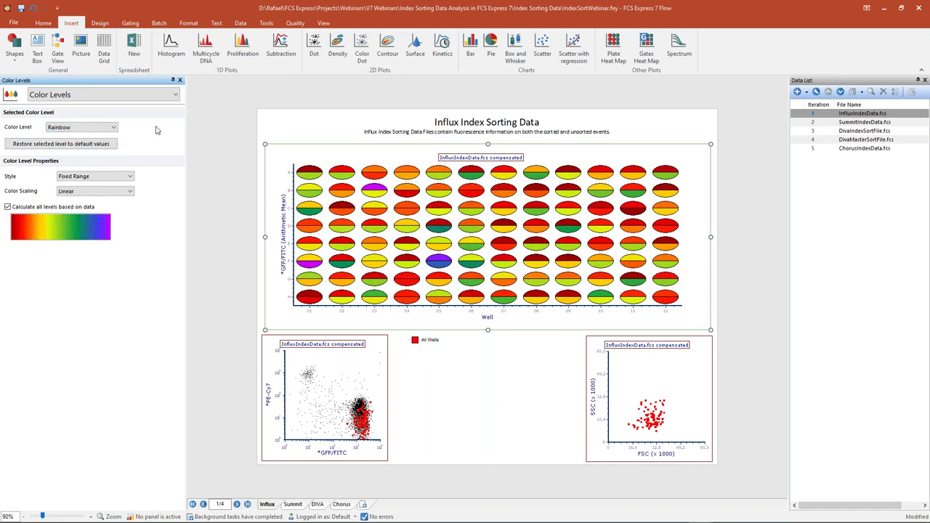
{"action": "left_click", "coordinate": [80, 128]}
{"action": "left_click", "coordinate": [62, 155]}
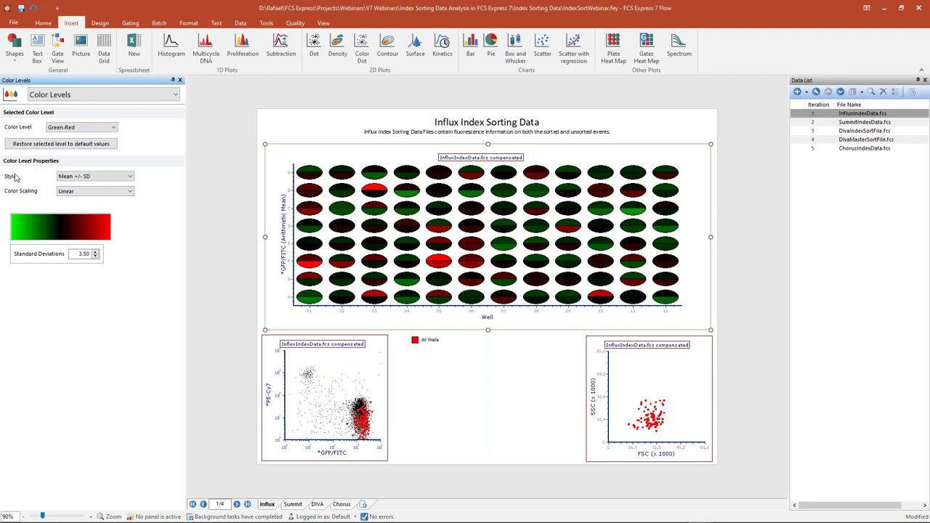
- Try the Fixed Range and Percentile color level styles on the plate heat map
{"action": "left_click", "coordinate": [84, 179]}
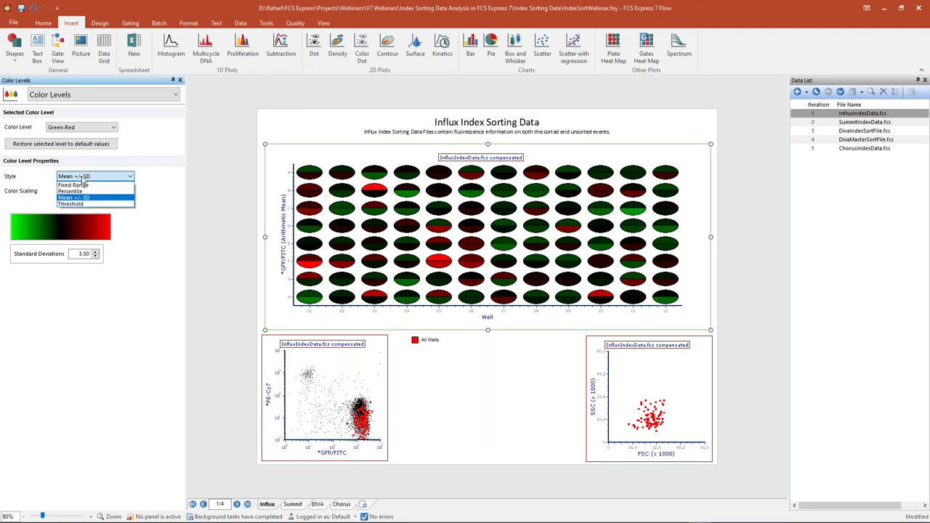
{"action": "left_click", "coordinate": [84, 186]}
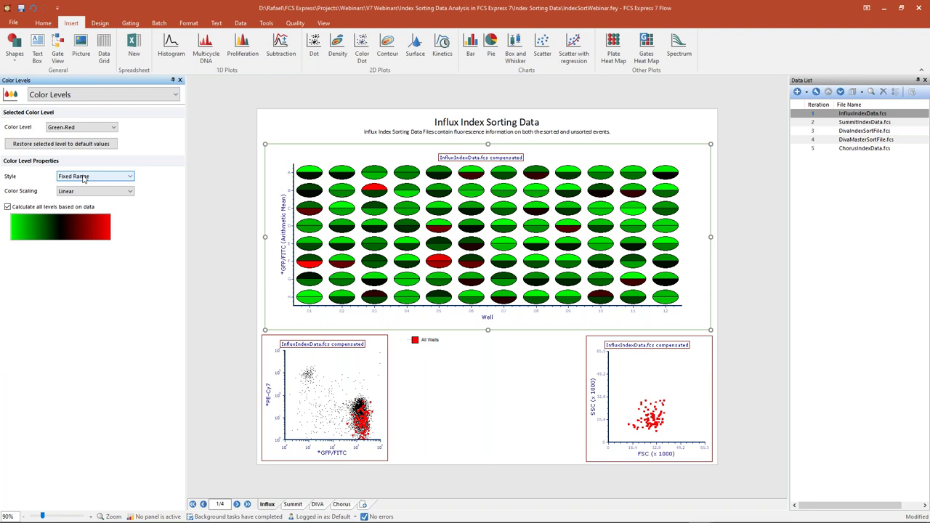
{"action": "left_click", "coordinate": [84, 178]}
{"action": "left_click", "coordinate": [73, 191]}
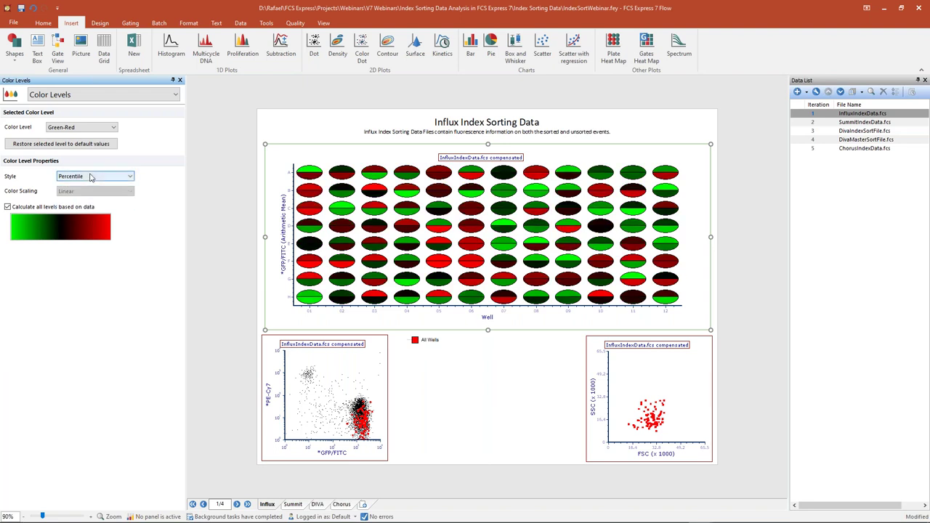
- Set the plate heat map's color level style to Mean +/- SD with 1 standard deviation
{"action": "left_click", "coordinate": [90, 177]}
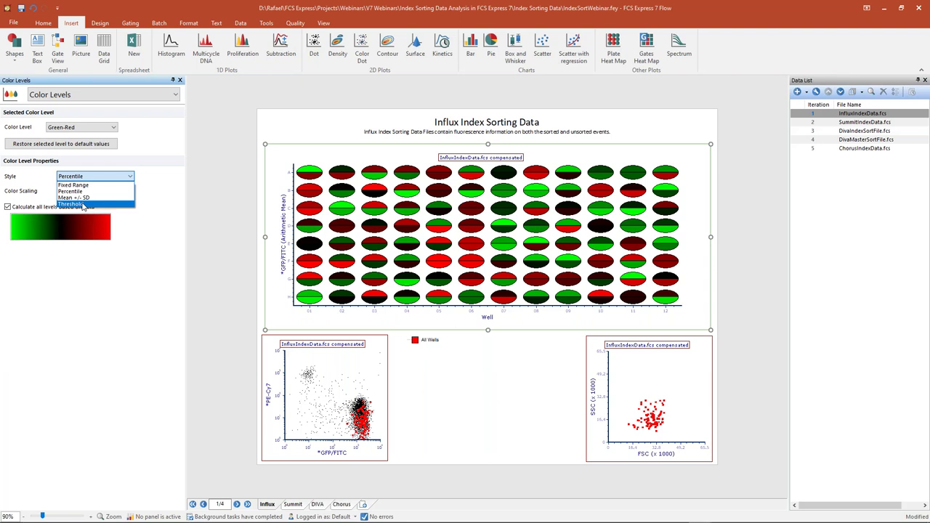
{"action": "left_click", "coordinate": [78, 198]}
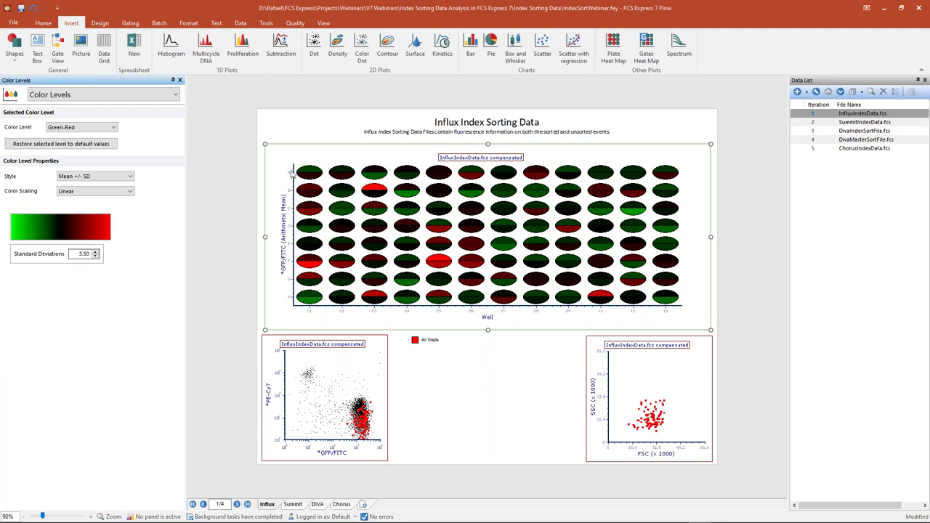
{"action": "double_click", "coordinate": [80, 253]}
{"action": "type", "text": "1"}
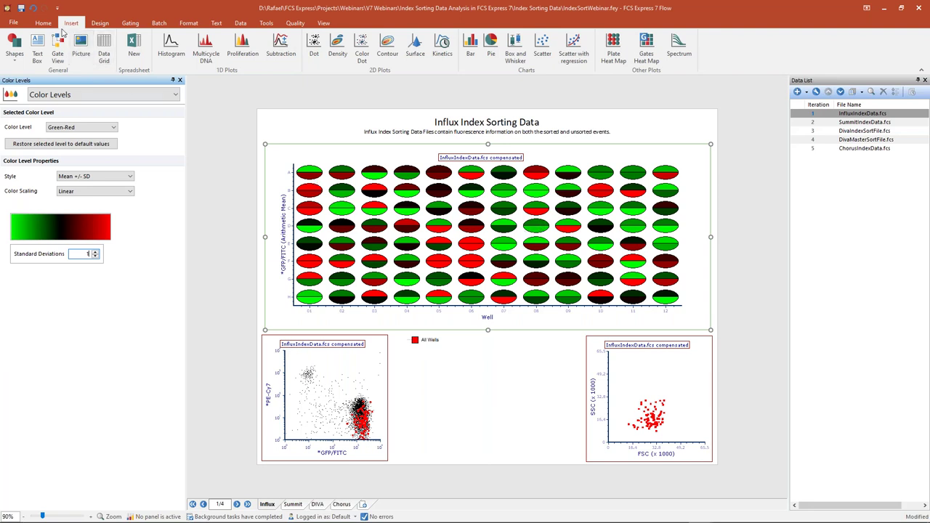
- Draw a text box about 3.34 by 11.53 inches below the heat map and insert its first InfluxIndexData.fcs overlay's Grid Layout Stats Grid
{"action": "left_click", "coordinate": [38, 47]}
{"action": "left_click_drag", "start_coordinate": [253, 333], "coordinate": [737, 474]}
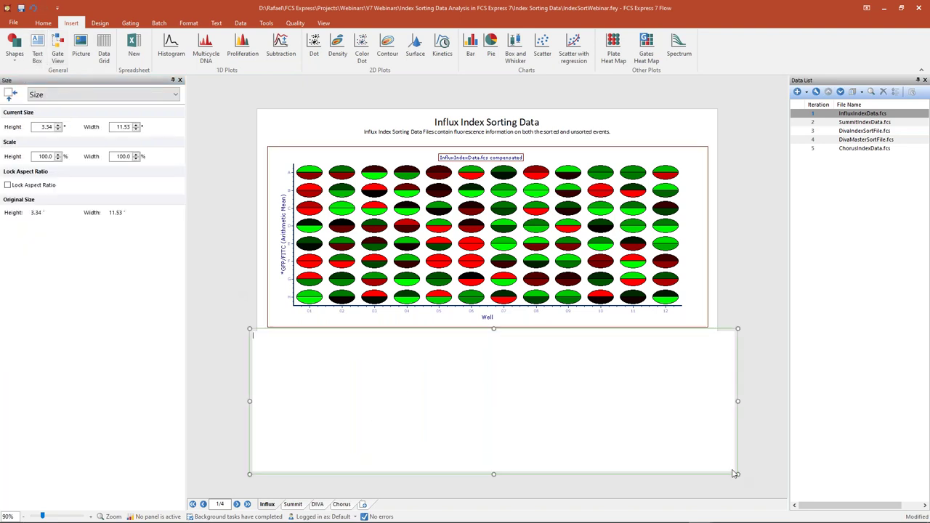
{"action": "right_click", "coordinate": [293, 343]}
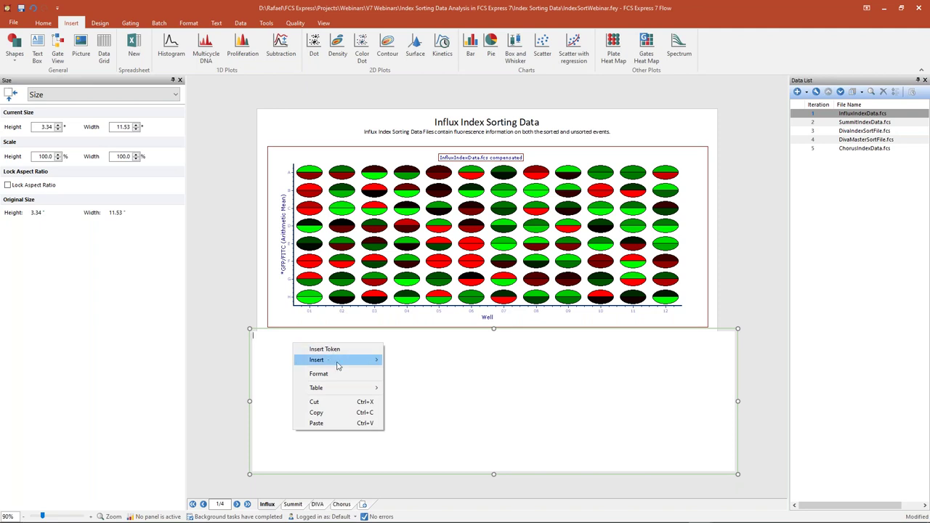
{"action": "mouse_move", "coordinate": [339, 365]}
{"action": "mouse_move", "coordinate": [457, 394]}
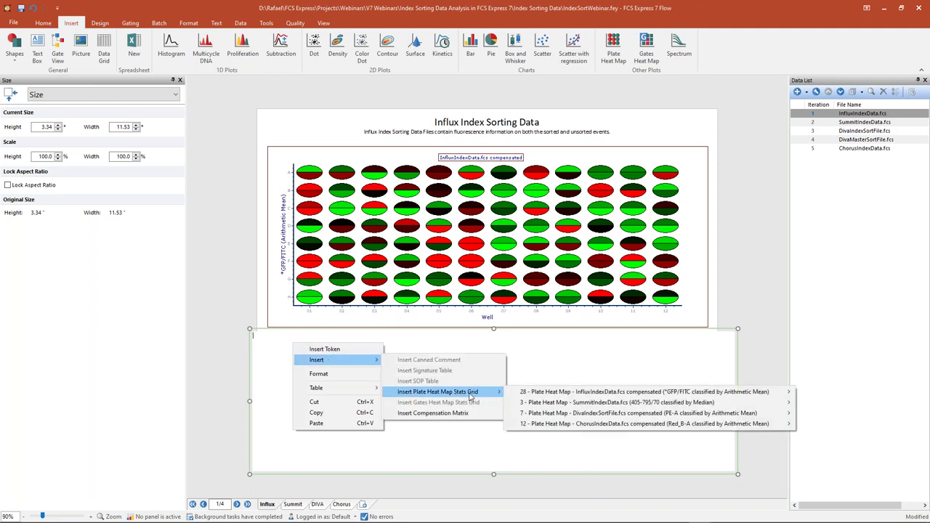
{"action": "mouse_move", "coordinate": [543, 393]}
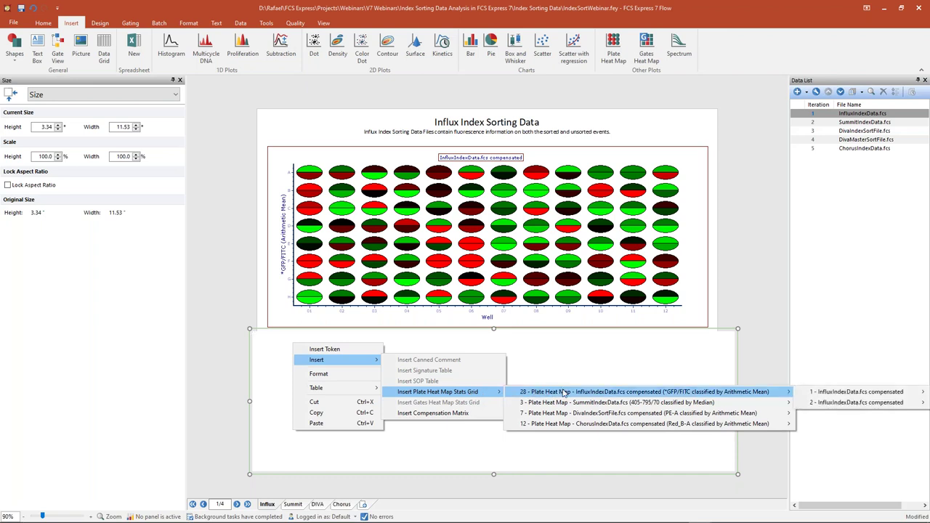
{"action": "mouse_move", "coordinate": [830, 396]}
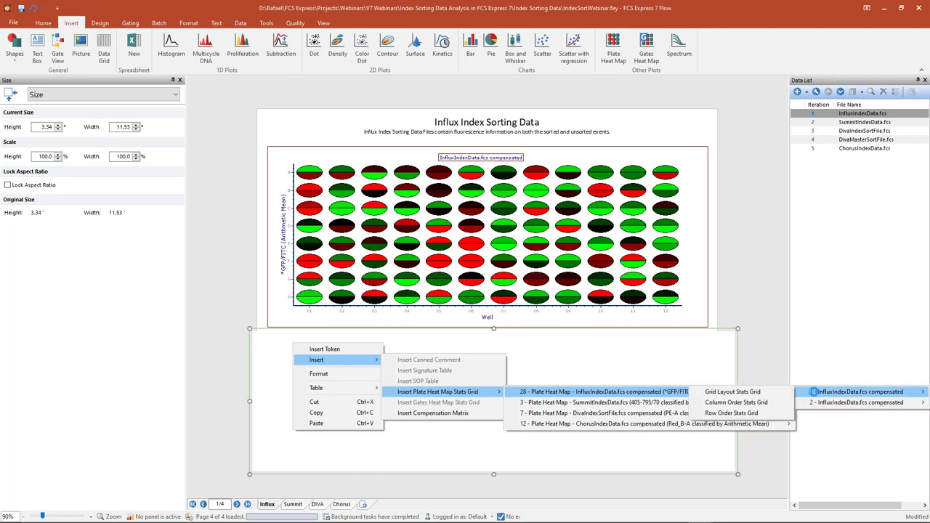
{"action": "left_click", "coordinate": [747, 392]}
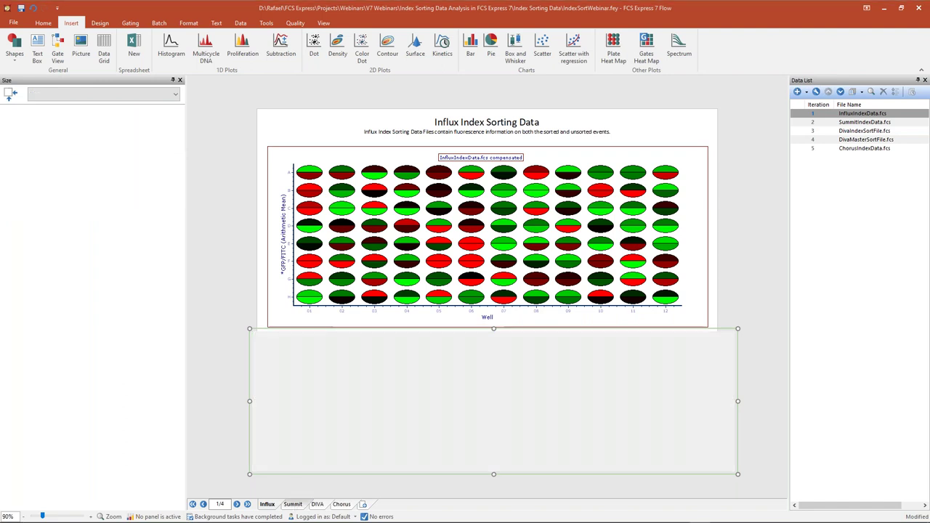
- Open the Summit page and examine its plate heat map, the 561-795/70 versus 405-795/70 plot and the 488-SSC versus 488-FSC1 plot
{"action": "left_click", "coordinate": [293, 504]}
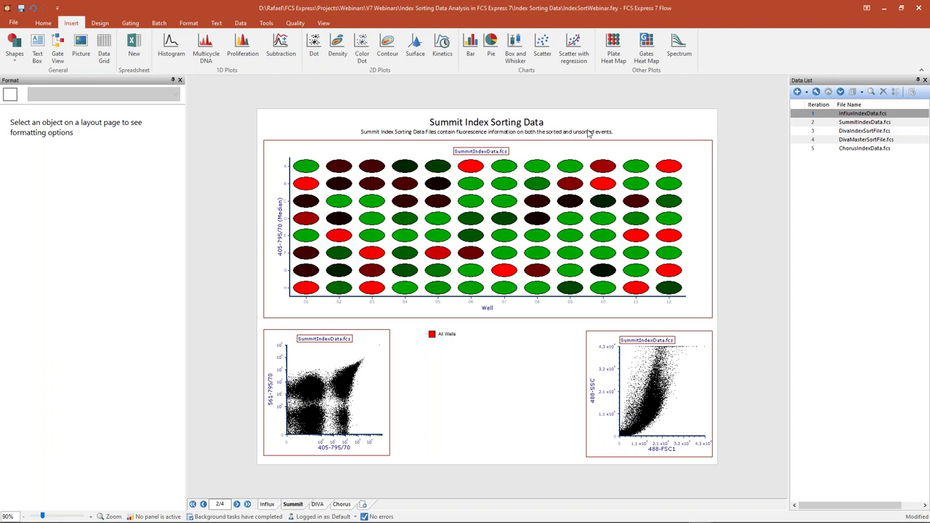
{"action": "left_click", "coordinate": [502, 221]}
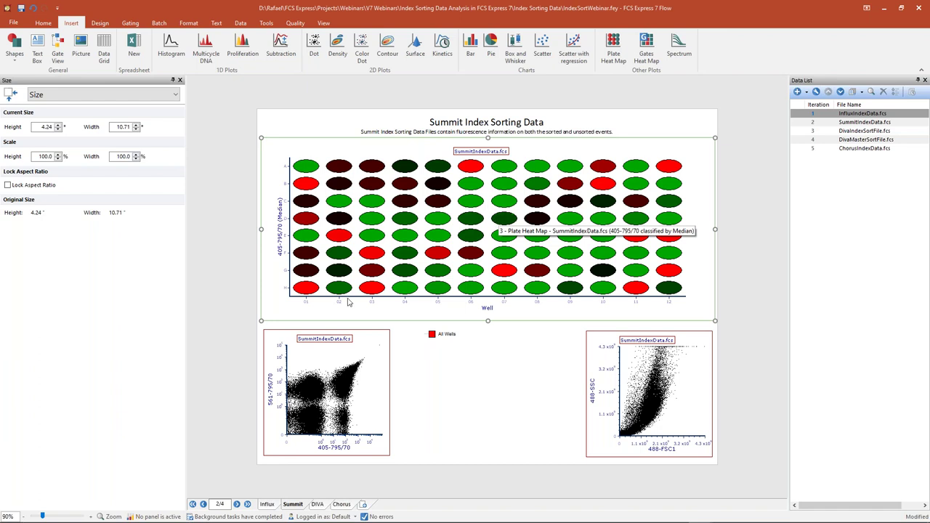
{"action": "left_click", "coordinate": [334, 378]}
{"action": "left_click", "coordinate": [669, 400]}
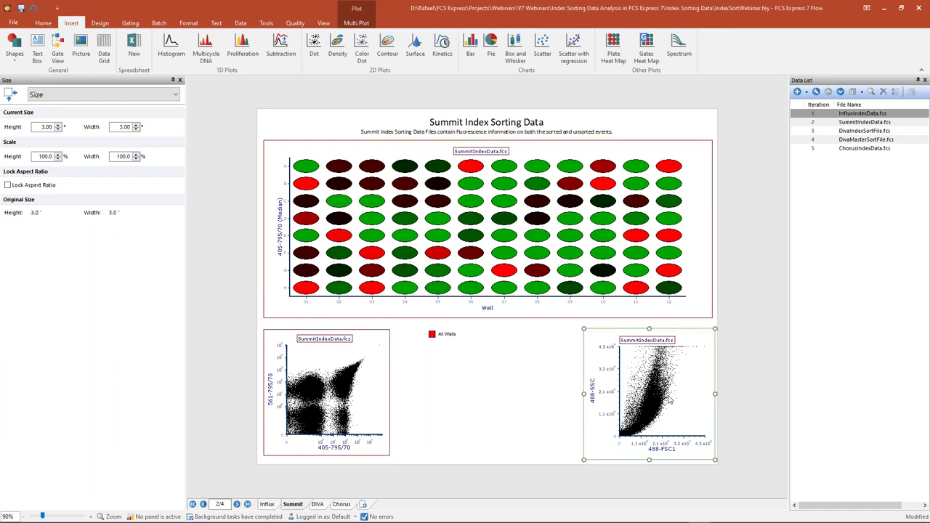
{"action": "left_click", "coordinate": [521, 248]}
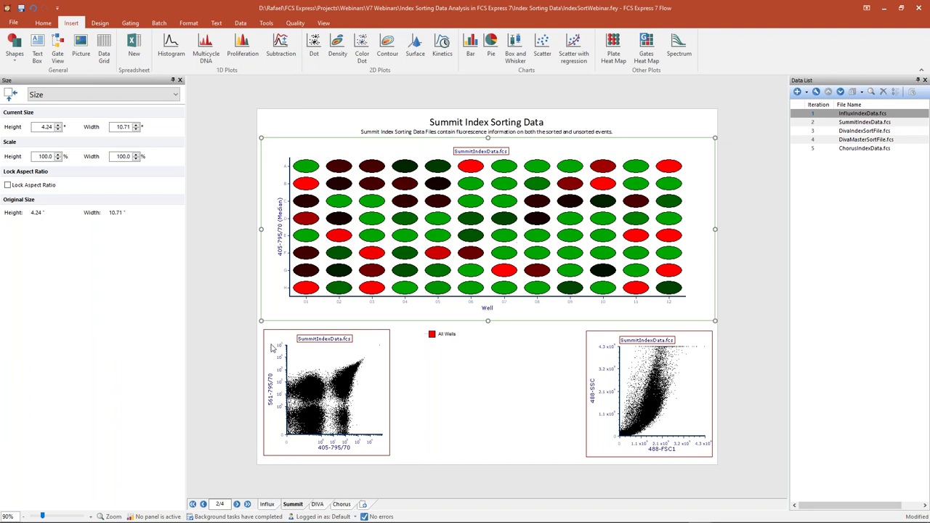
{"action": "left_click", "coordinate": [652, 392]}
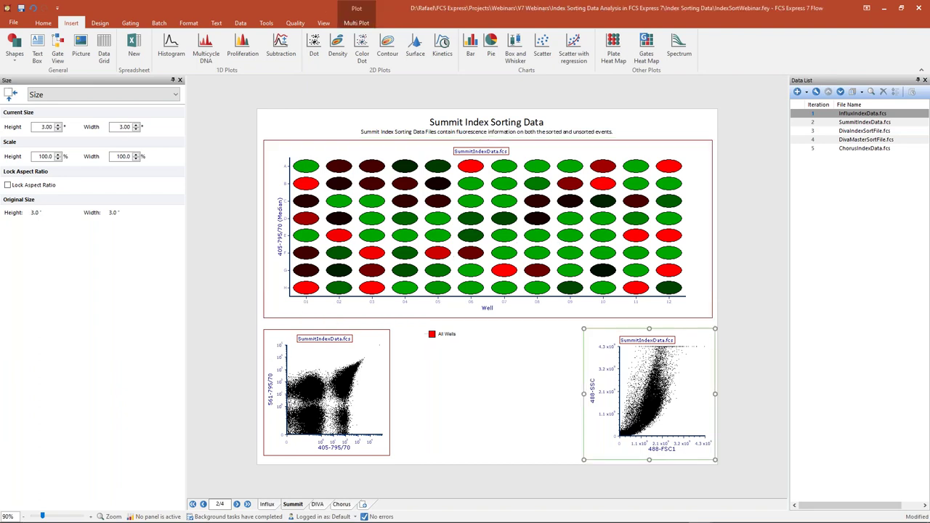
{"action": "left_click", "coordinate": [349, 386]}
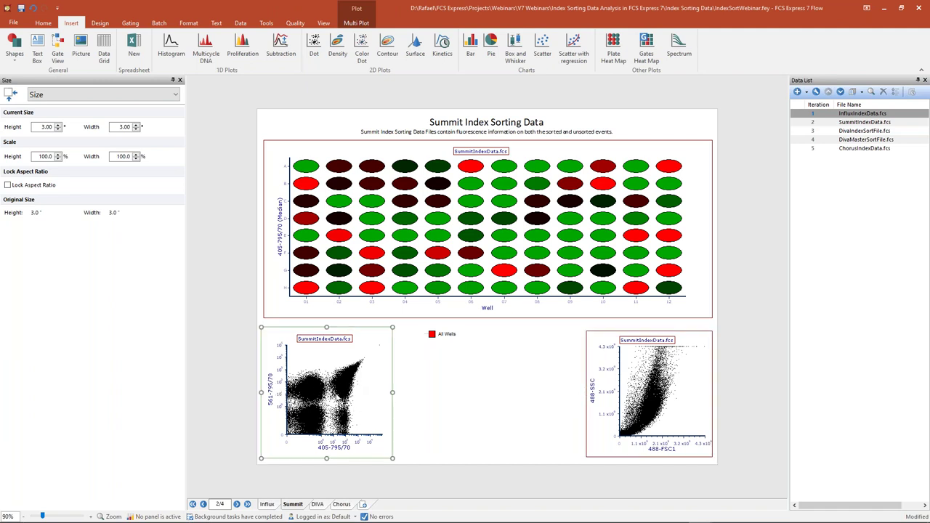
- Delete the All Wells gate from the gate legend between the two Summit dot plots
{"action": "left_click", "coordinate": [479, 411]}
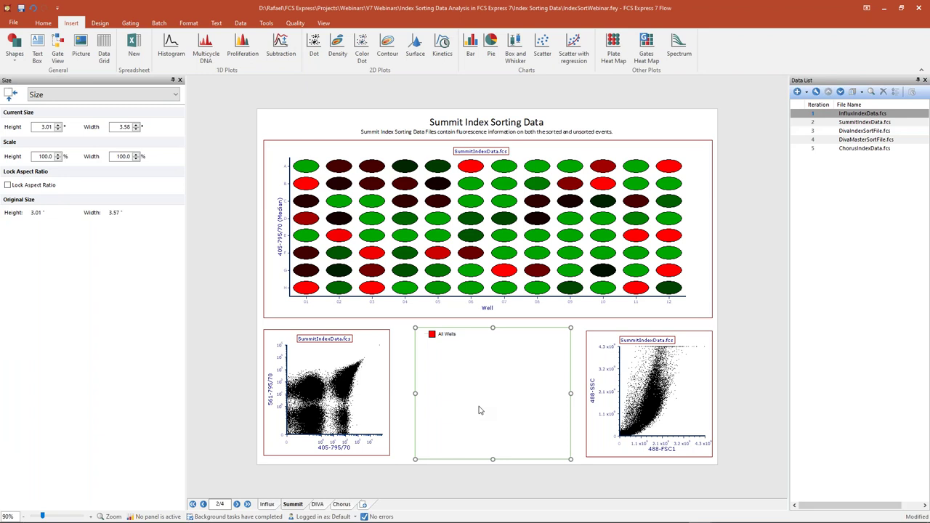
{"action": "left_click", "coordinate": [433, 335]}
{"action": "key", "text": "Delete"}
- Create a well gate named Bright Red Wells on the Summit plate heat map, emphasized on plots, and include the bright red wells
{"action": "left_click", "coordinate": [471, 233]}
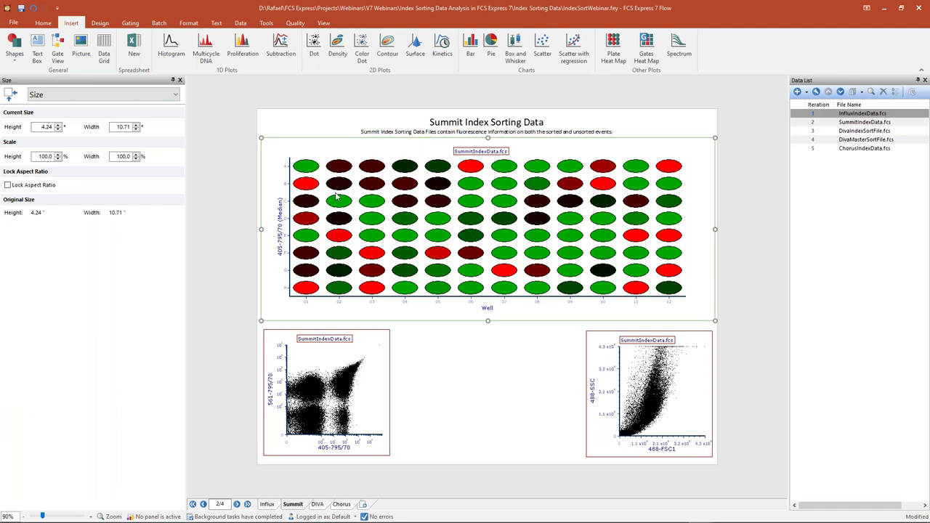
{"action": "left_click", "coordinate": [133, 24]}
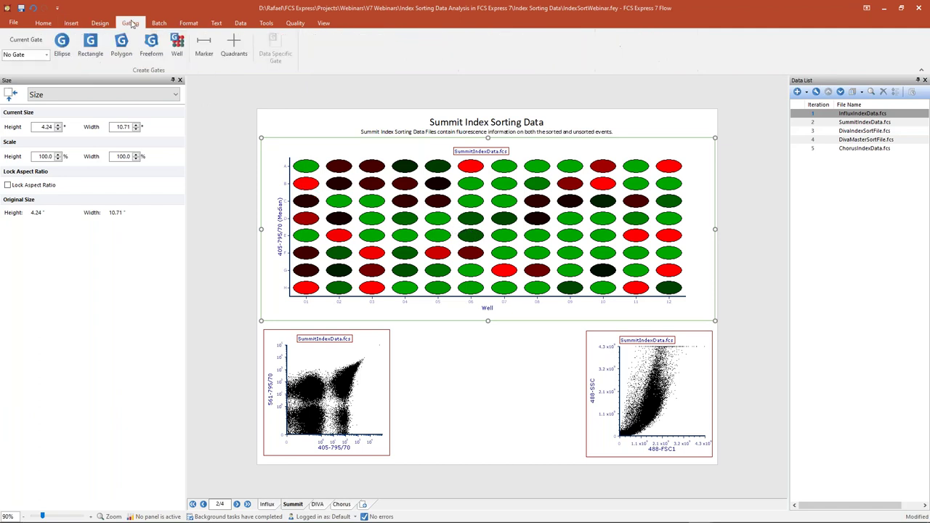
{"action": "left_click", "coordinate": [176, 45]}
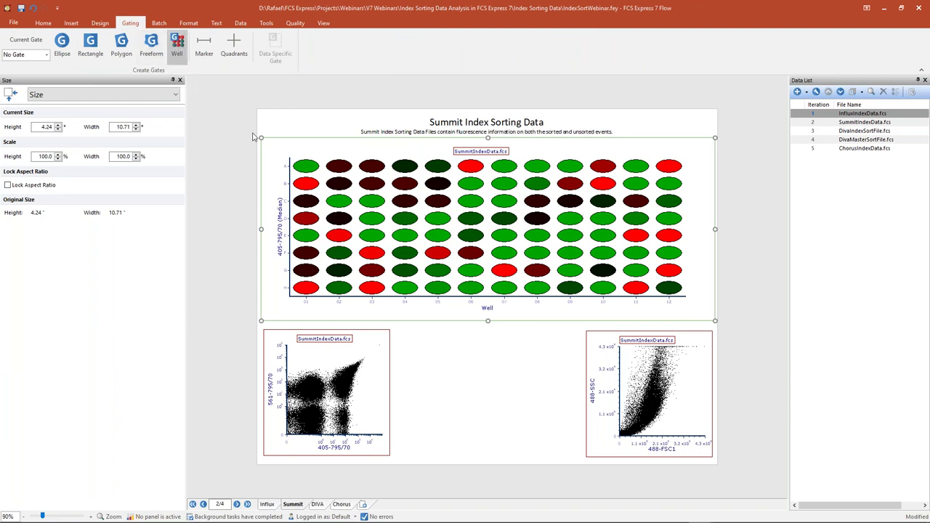
{"action": "left_click", "coordinate": [306, 186]}
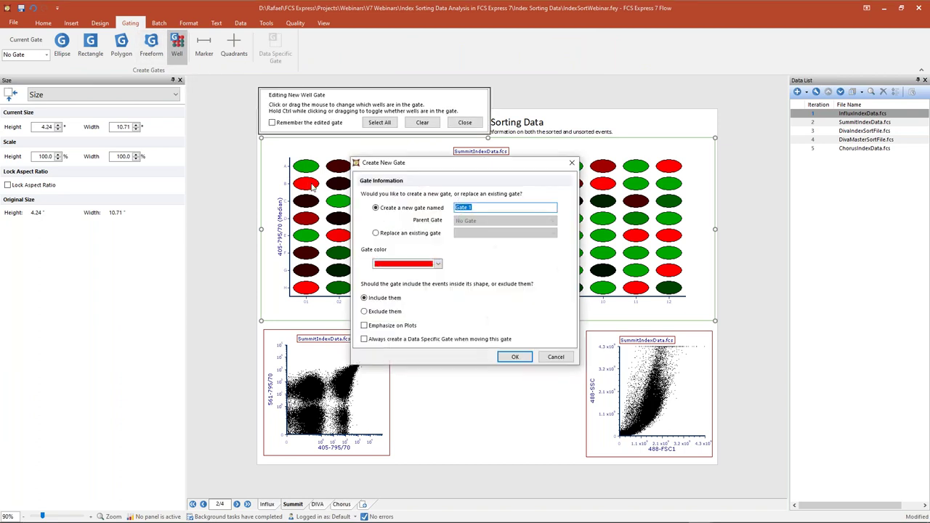
{"action": "type", "text": "Bright Red Wells"}
{"action": "left_click", "coordinate": [365, 326]}
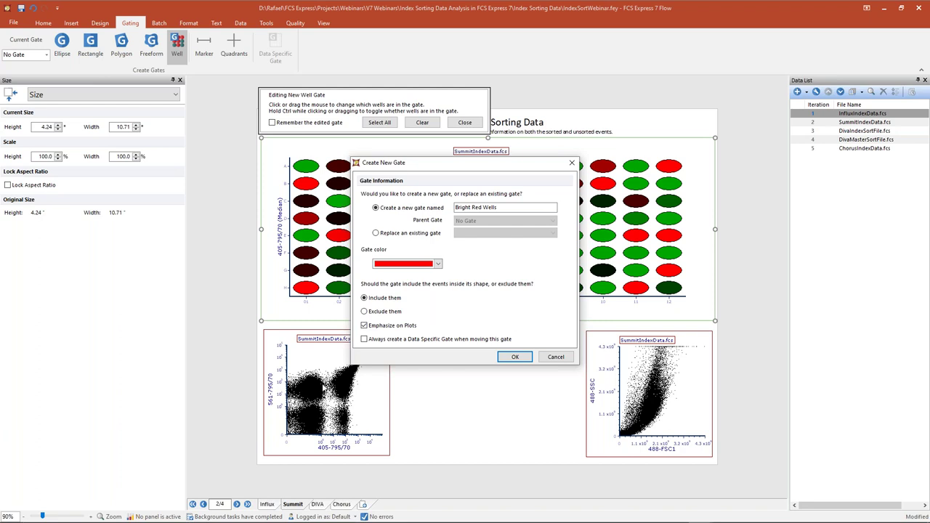
{"action": "left_click", "coordinate": [513, 356]}
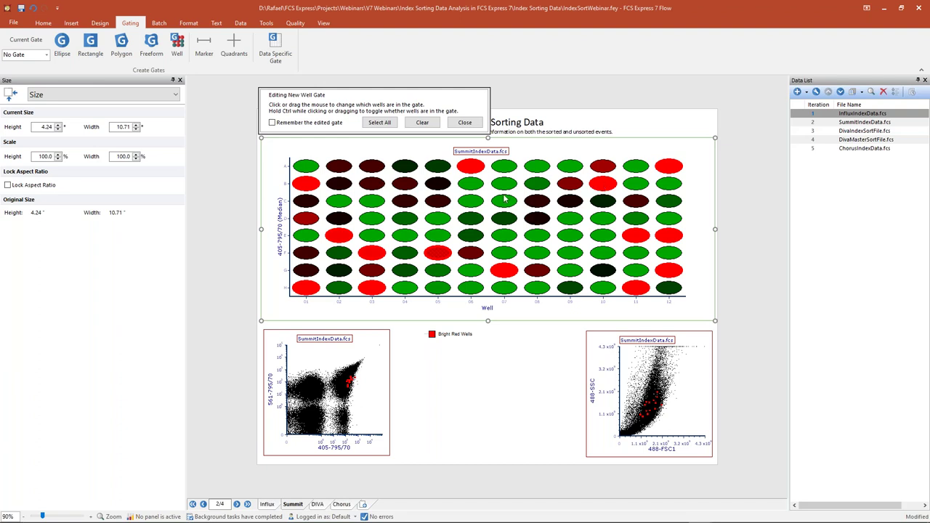
{"action": "left_click", "coordinate": [465, 122]}
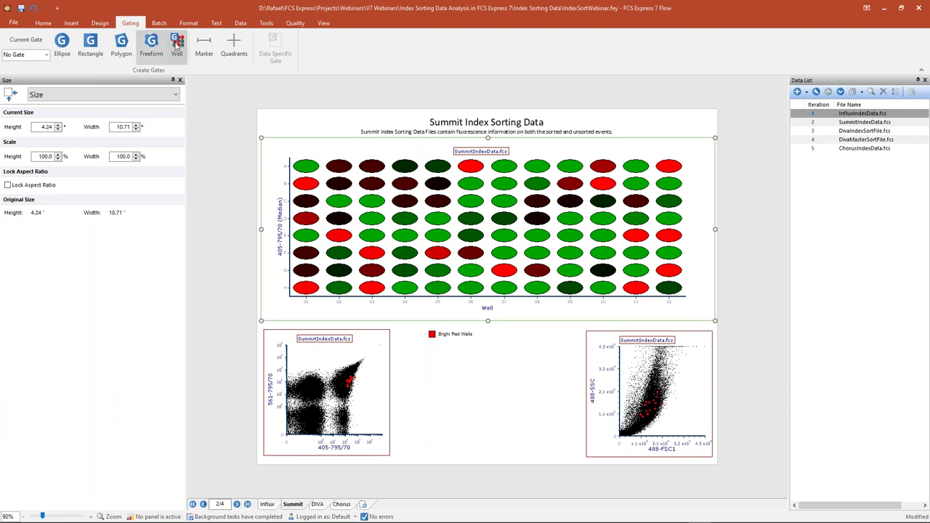
- Create a green well gate named Bright Green Wells on the Summit plate heat map, emphasized on plots, and include the bright green wells
{"action": "left_click", "coordinate": [178, 44]}
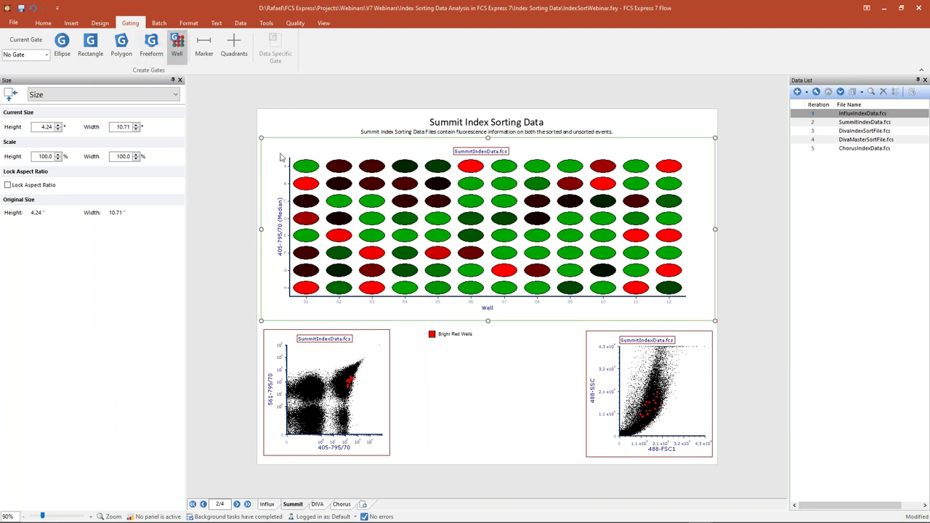
{"action": "left_click", "coordinate": [306, 168]}
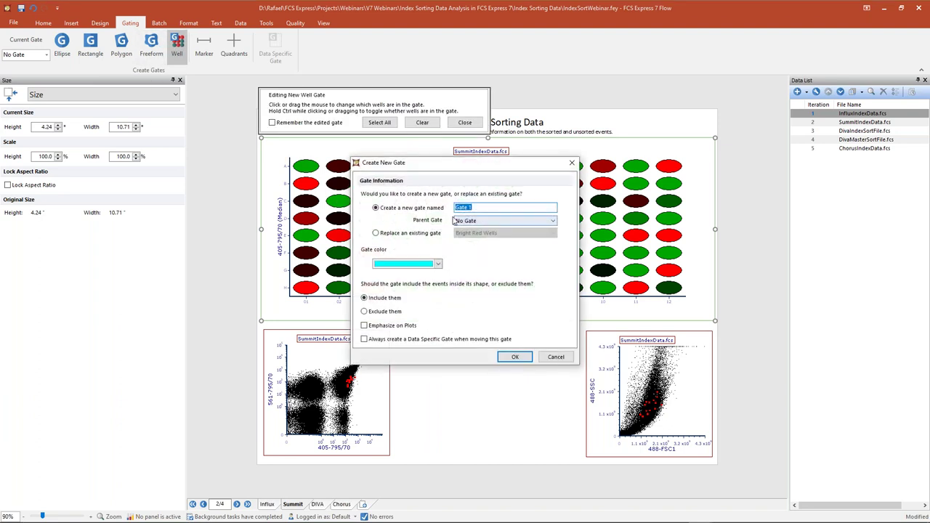
{"action": "type", "text": "Bright Green"}
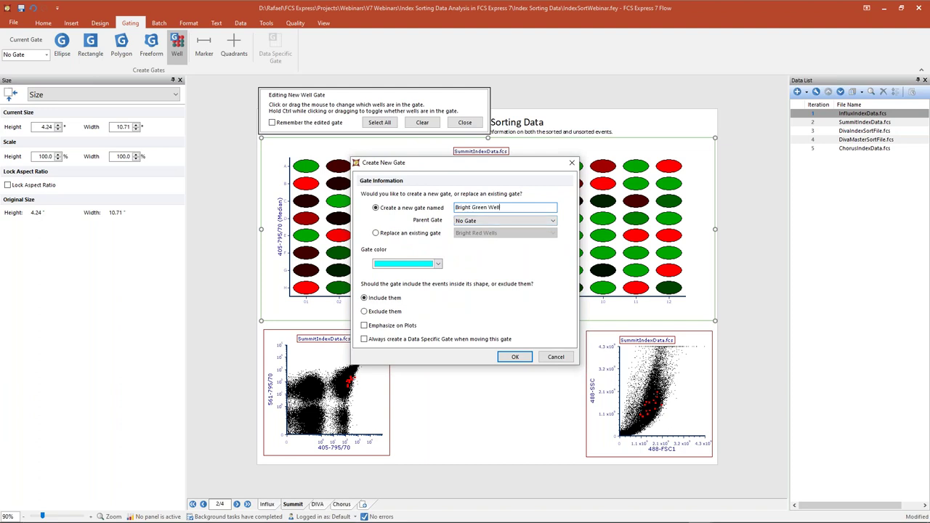
{"action": "type", "text": " Wells"}
{"action": "left_click", "coordinate": [439, 264]}
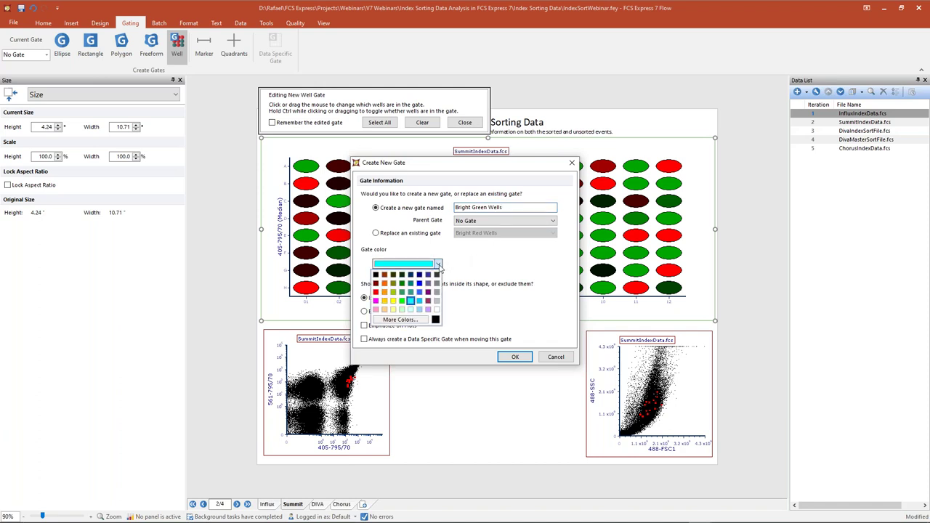
{"action": "left_click", "coordinate": [402, 284]}
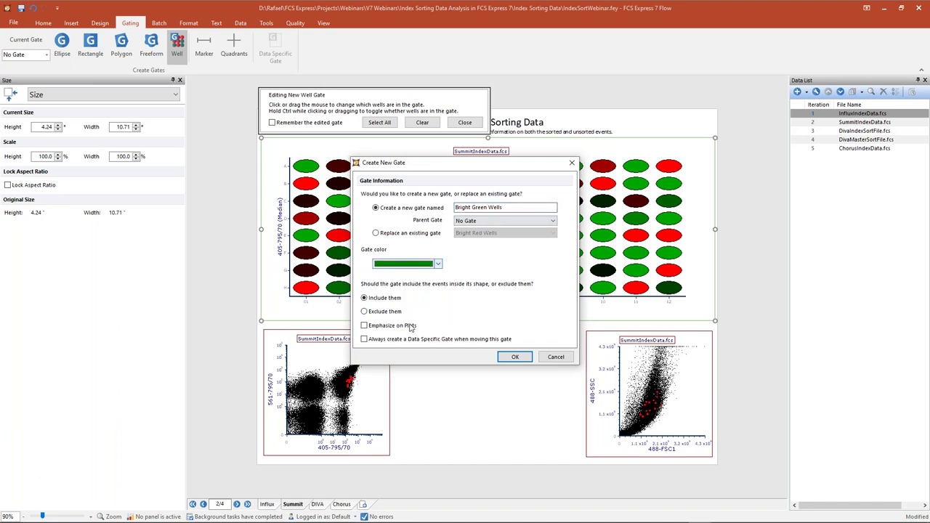
{"action": "left_click", "coordinate": [364, 325]}
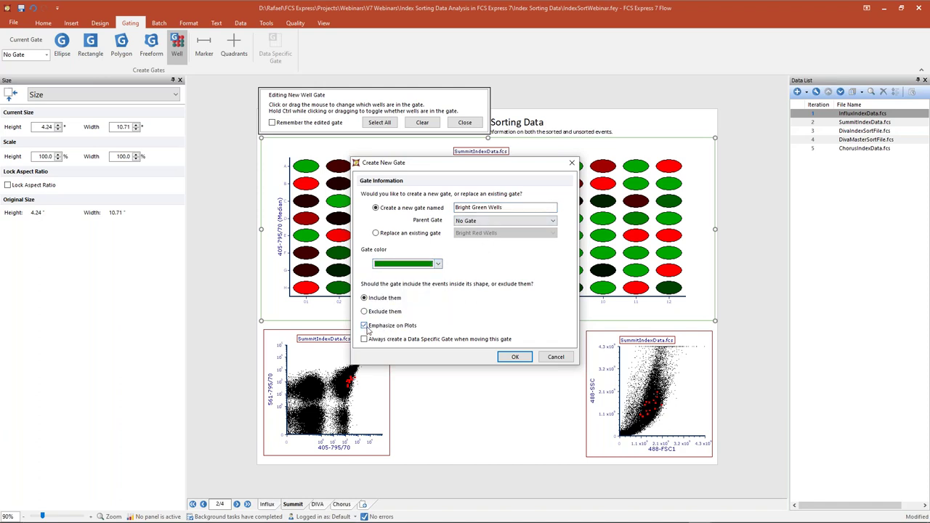
{"action": "left_click", "coordinate": [515, 357]}
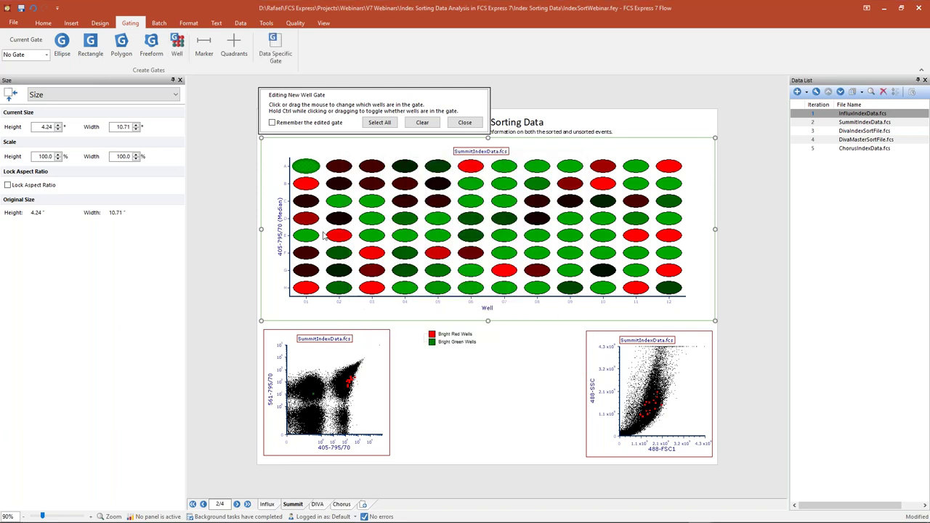
{"action": "mouse_move", "coordinate": [343, 205]}
{"action": "left_mouse_down"}
{"action": "mouse_move", "coordinate": [371, 206]}
{"action": "mouse_move", "coordinate": [380, 235]}
{"action": "mouse_move", "coordinate": [438, 238]}
{"action": "mouse_move", "coordinate": [439, 222]}
{"action": "mouse_move", "coordinate": [410, 294]}
{"action": "mouse_move", "coordinate": [500, 256]}
{"action": "mouse_move", "coordinate": [506, 236]}
{"action": "mouse_move", "coordinate": [543, 254]}
{"action": "mouse_move", "coordinate": [511, 207]}
{"action": "mouse_move", "coordinate": [466, 201]}
{"action": "mouse_move", "coordinate": [469, 187]}
{"action": "mouse_move", "coordinate": [504, 184]}
{"action": "mouse_move", "coordinate": [509, 168]}
{"action": "mouse_move", "coordinate": [569, 168]}
{"action": "mouse_move", "coordinate": [574, 207]}
{"action": "left_mouse_up"}
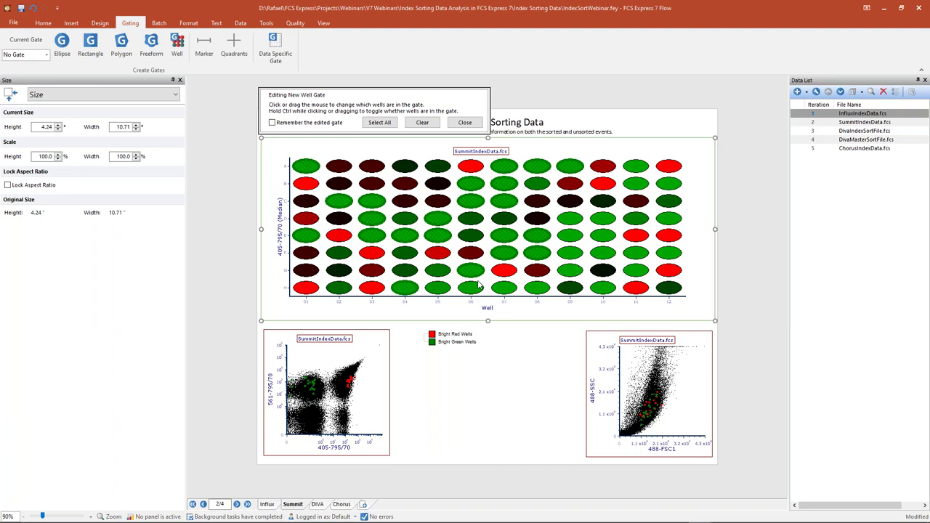
{"action": "left_click", "coordinate": [465, 123]}
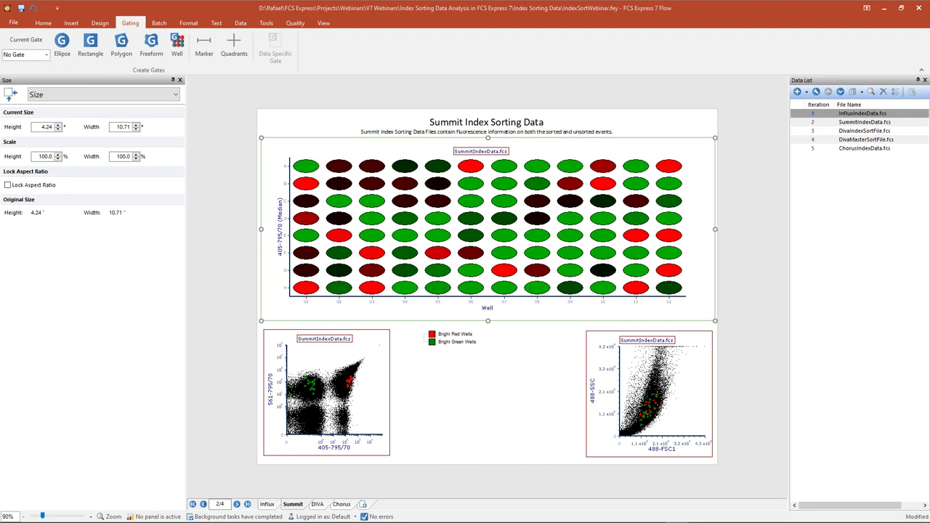
- Apply the Bright Green Wells gate to the 561-795/70 versus 405-795/70 dot plot on the Summit page
{"action": "left_click", "coordinate": [436, 344]}
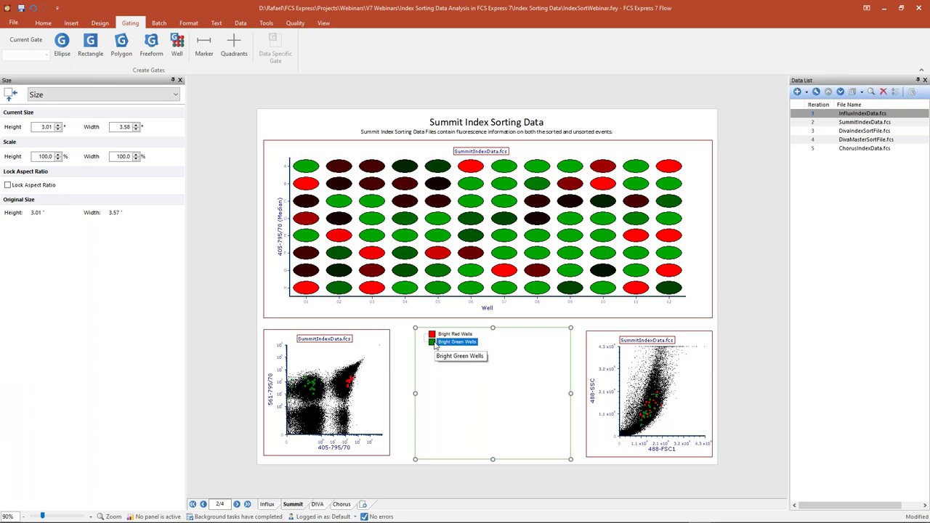
{"action": "left_click_drag", "start_coordinate": [436, 346], "coordinate": [366, 370]}
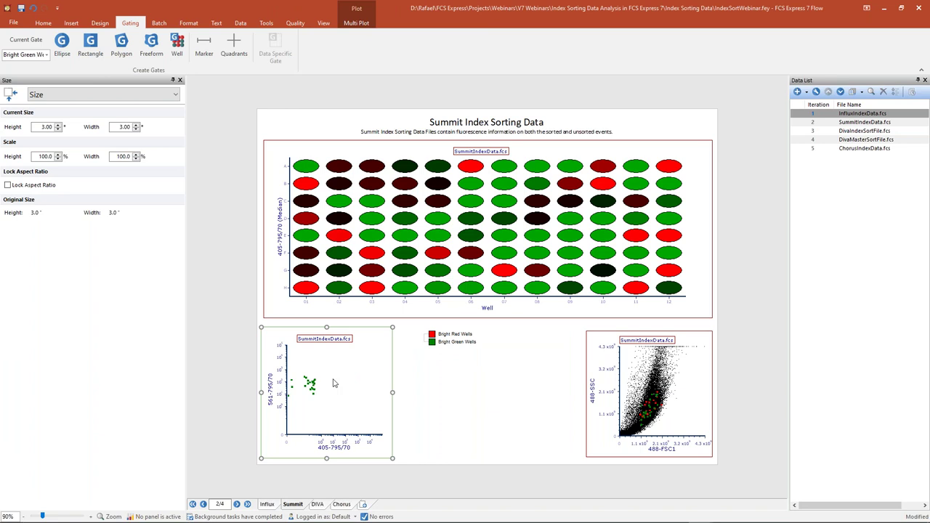
- Set the Summit plate heat map overlay's radius parameter to 561-795/70 and its radius statistic to Median
{"action": "left_click", "coordinate": [478, 234]}
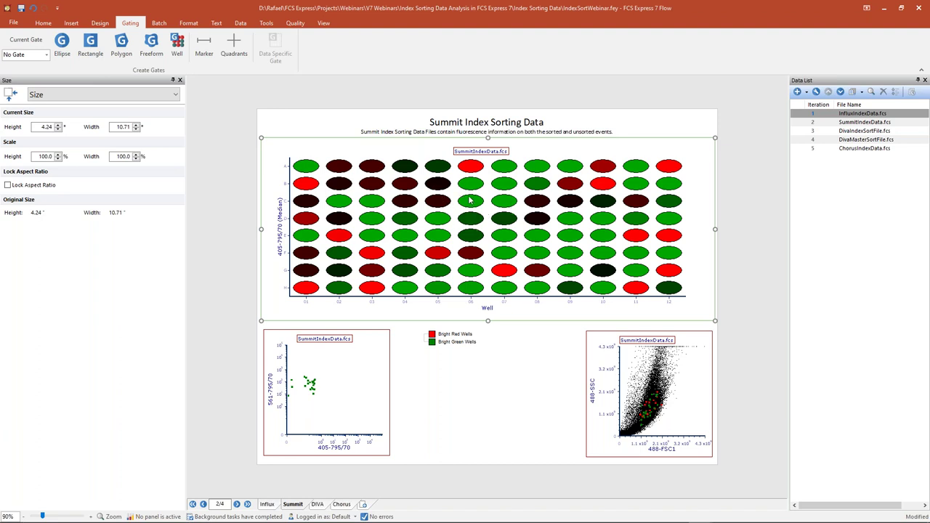
{"action": "left_click", "coordinate": [161, 96]}
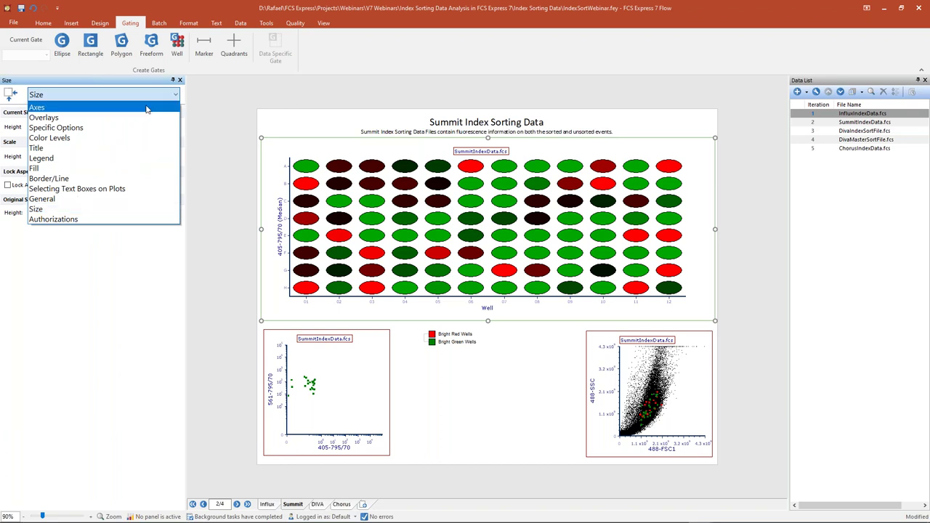
{"action": "left_click", "coordinate": [141, 117]}
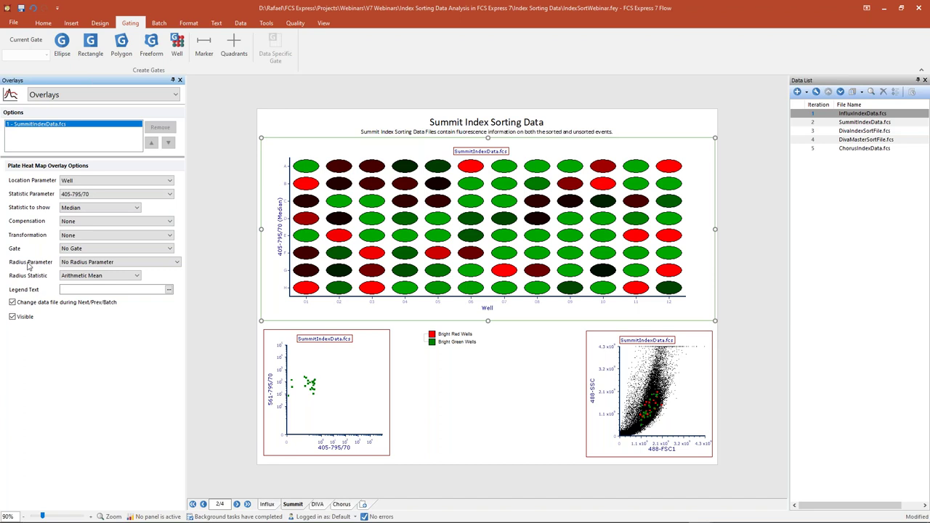
{"action": "left_click", "coordinate": [73, 263]}
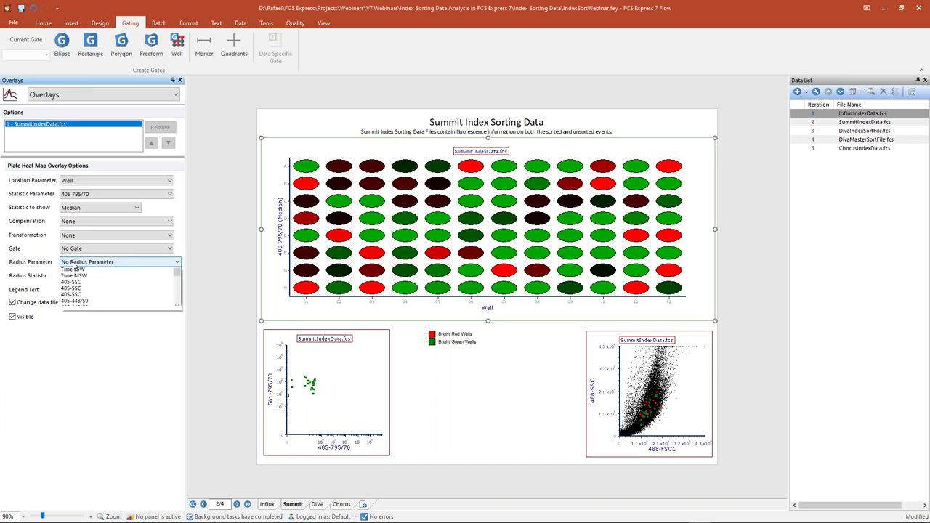
{"action": "scroll", "coordinate": [104, 293], "scroll_direction": "down", "scroll_amount": 2}
{"action": "scroll", "coordinate": [104, 293], "scroll_direction": "down", "scroll_amount": 5}
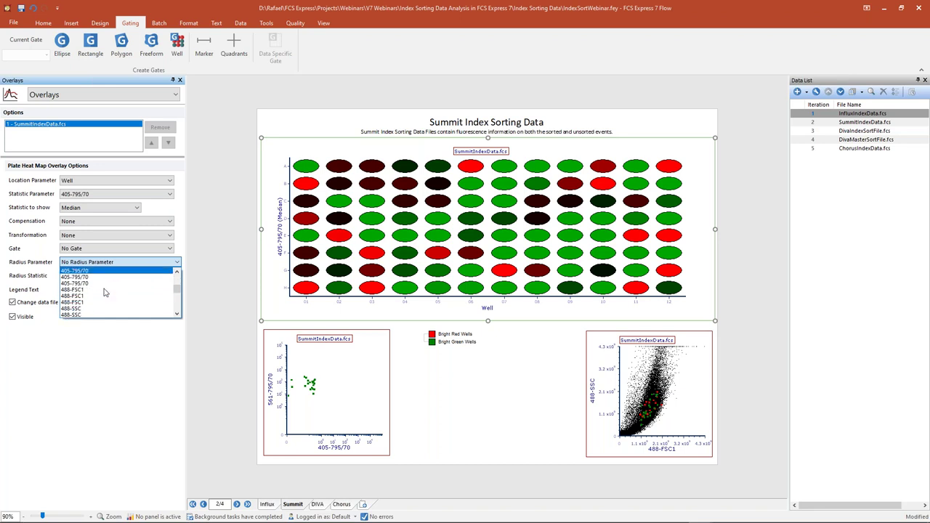
{"action": "scroll", "coordinate": [104, 294], "scroll_direction": "down", "scroll_amount": 5}
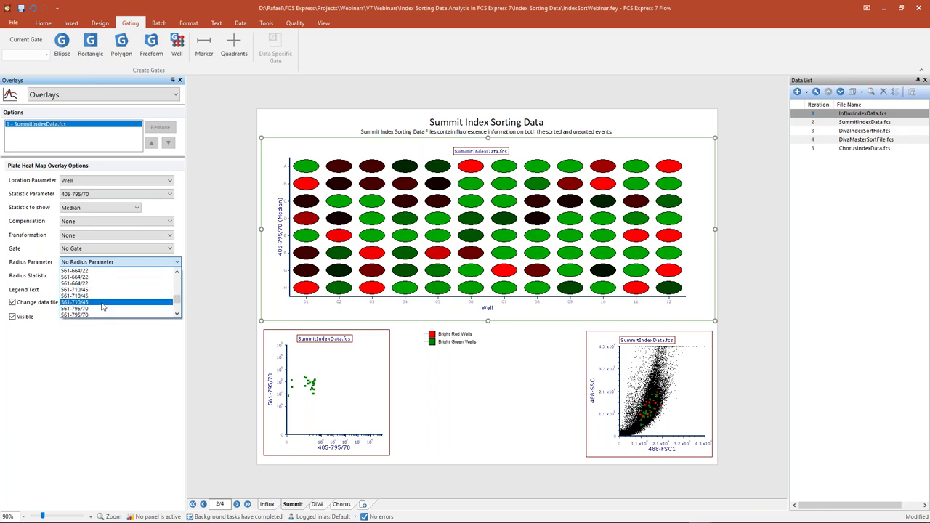
{"action": "scroll", "coordinate": [98, 303], "scroll_direction": "down", "scroll_amount": 1}
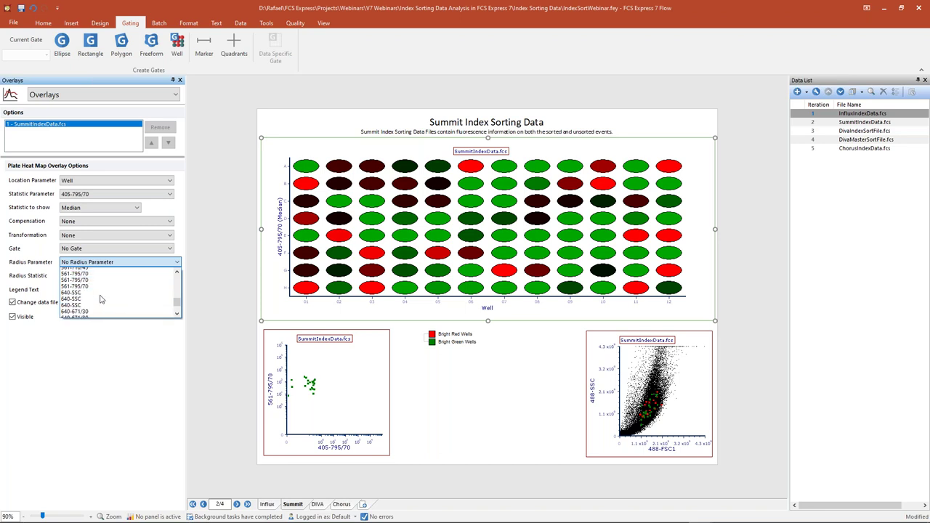
{"action": "left_click", "coordinate": [94, 297]}
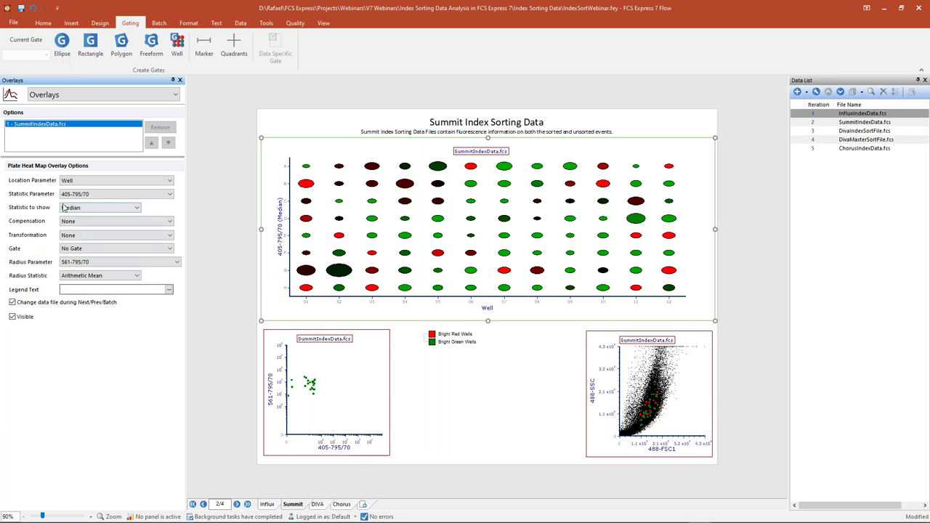
{"action": "left_click", "coordinate": [91, 281]}
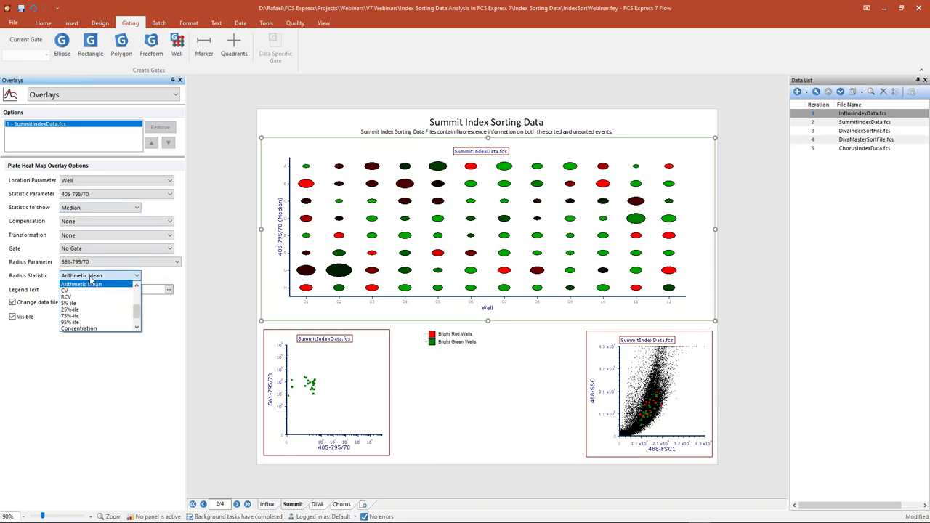
{"action": "left_click", "coordinate": [88, 286]}
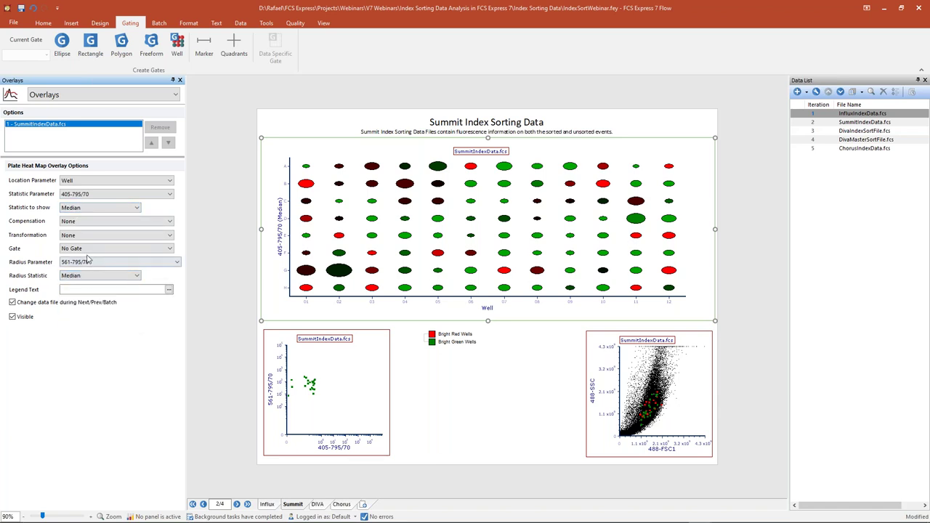
{"action": "left_click", "coordinate": [434, 252]}
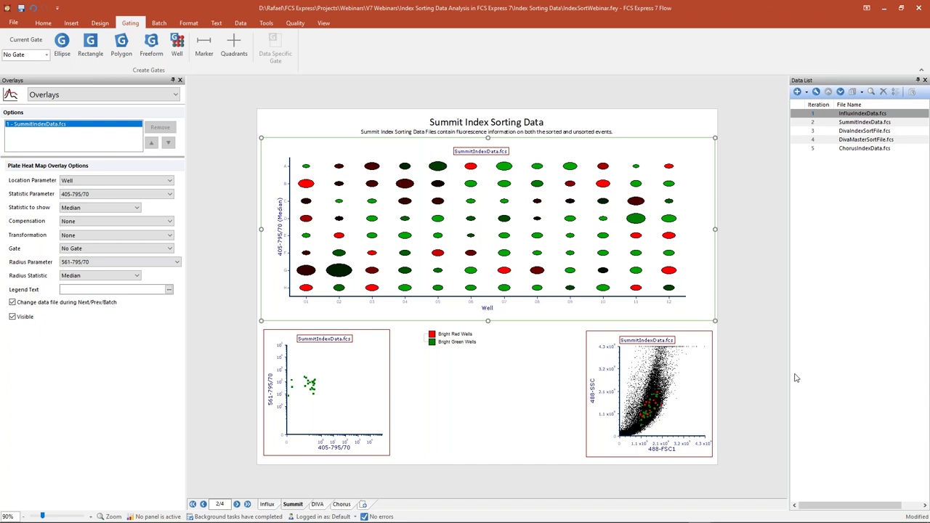
- Open the DIVA page and examine its master and index sort files, plate heat map, PE-A versus FITC-A plot and SSC-A versus FSC-A plot
{"action": "left_click", "coordinate": [317, 503]}
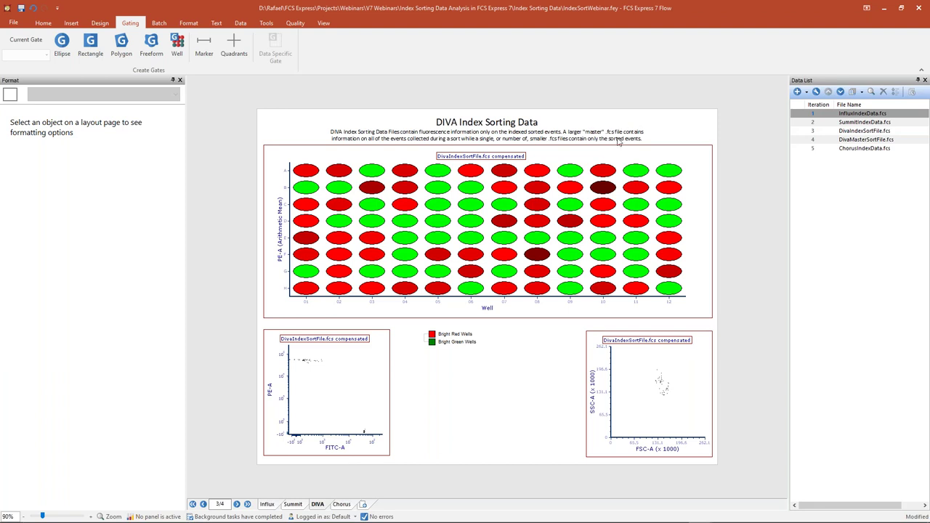
{"action": "left_click", "coordinate": [867, 142]}
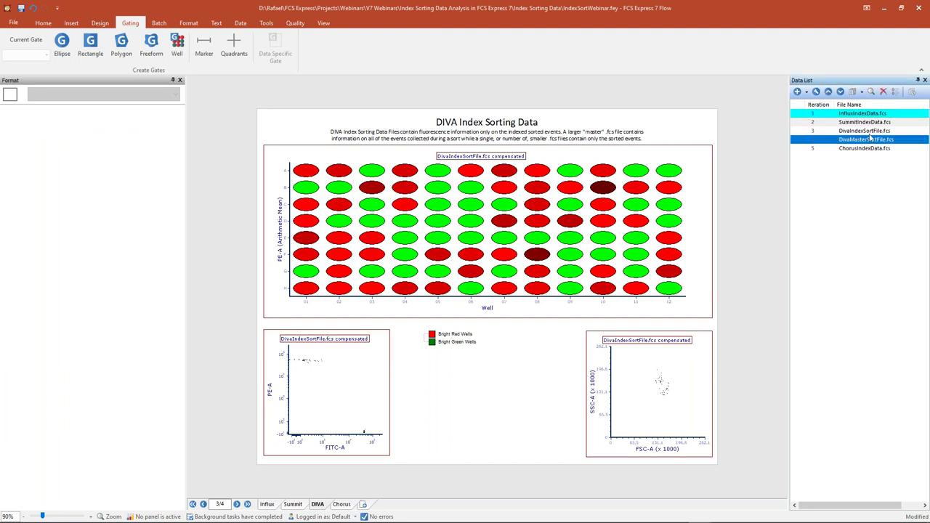
{"action": "left_click", "coordinate": [869, 132]}
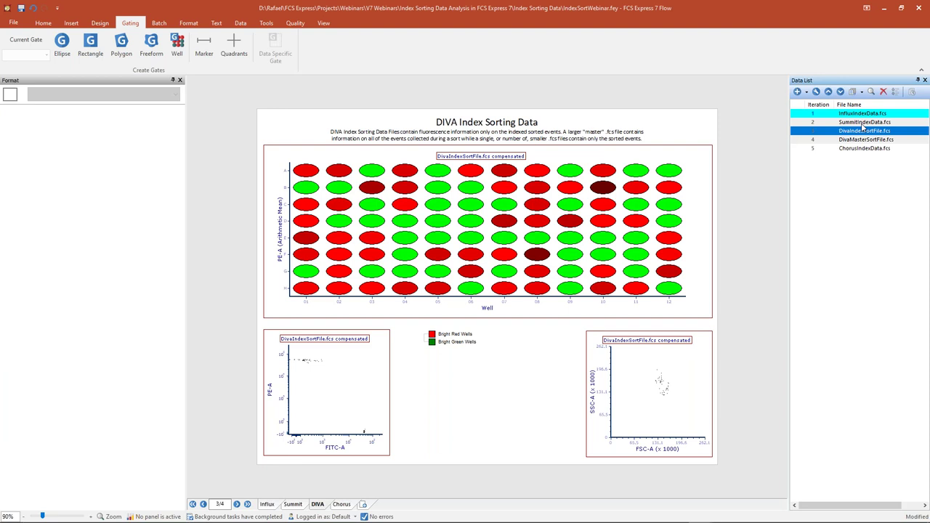
{"action": "left_click", "coordinate": [493, 218]}
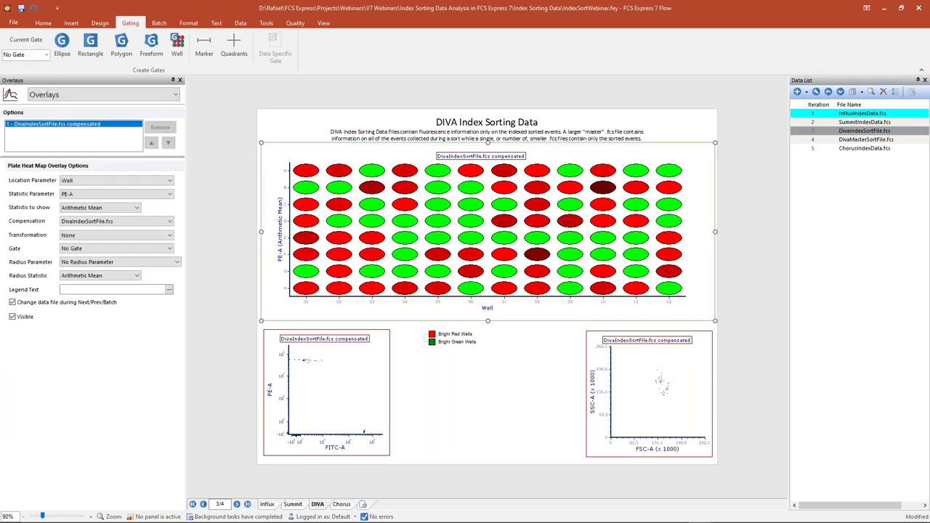
{"action": "left_click", "coordinate": [343, 398]}
{"action": "left_click", "coordinate": [639, 379]}
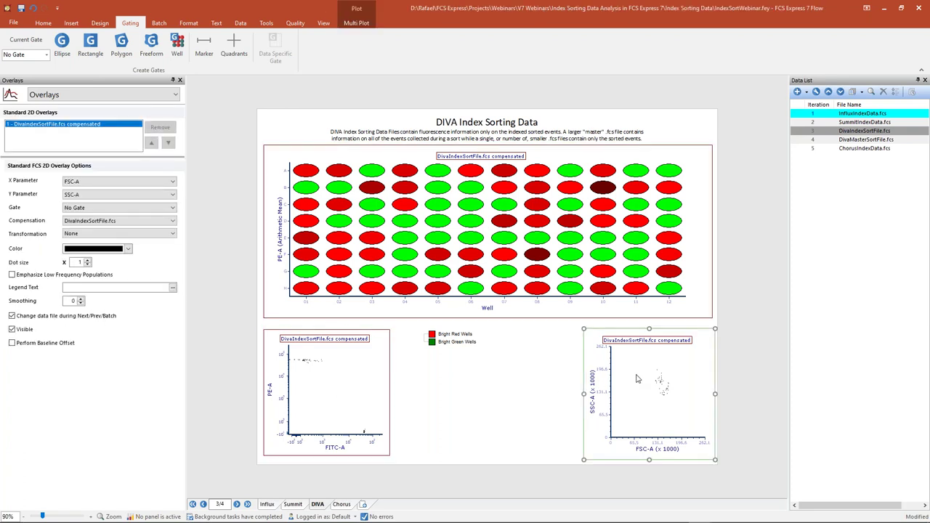
{"action": "left_click", "coordinate": [503, 249]}
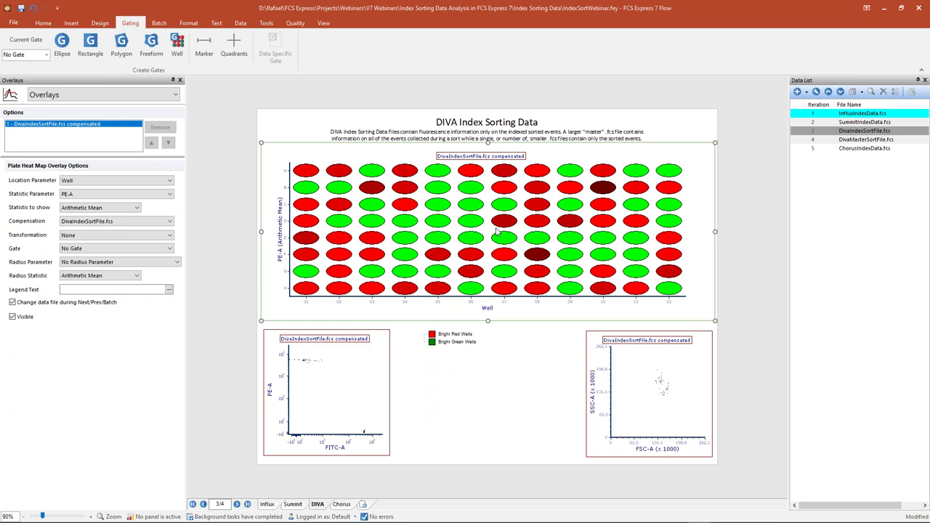
{"action": "left_click", "coordinate": [339, 375]}
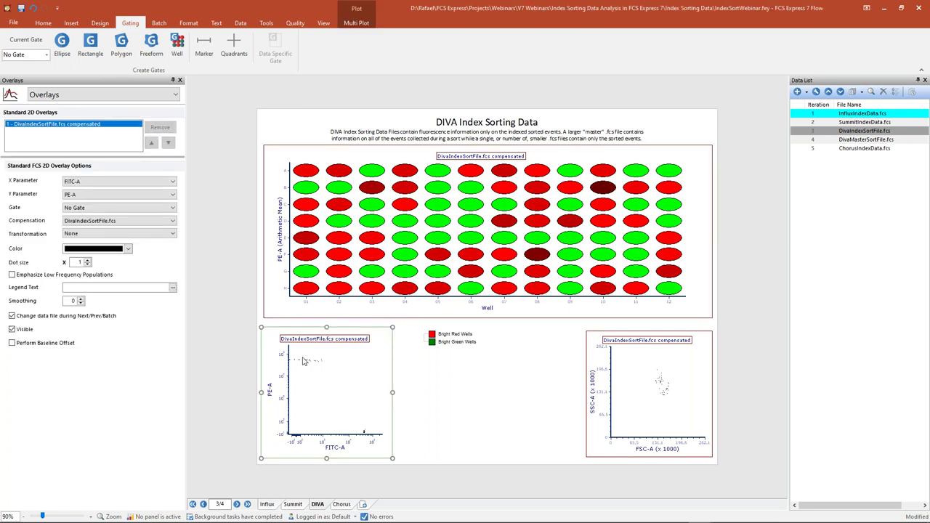
- Delete the Bright Red Wells and Bright Green Wells gates from the gate legend on the DIVA page
{"action": "left_click", "coordinate": [506, 375]}
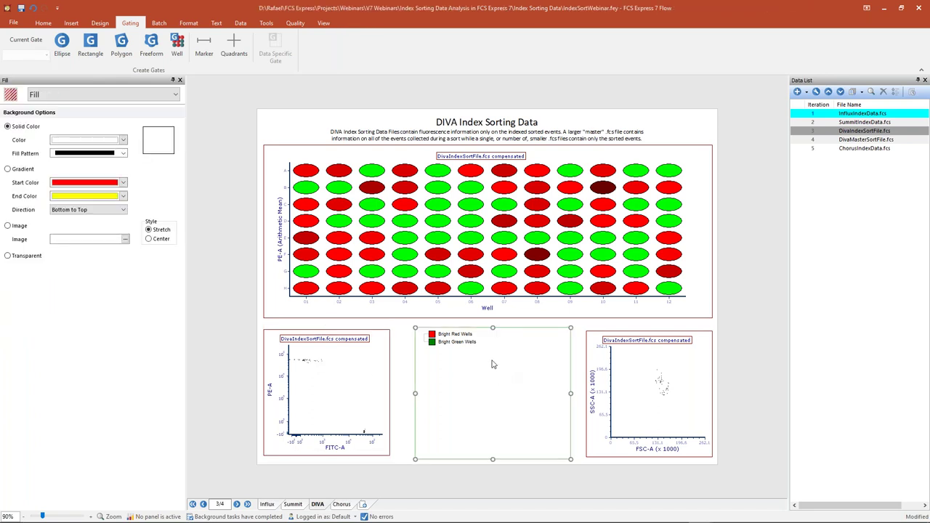
{"action": "left_click", "coordinate": [440, 336]}
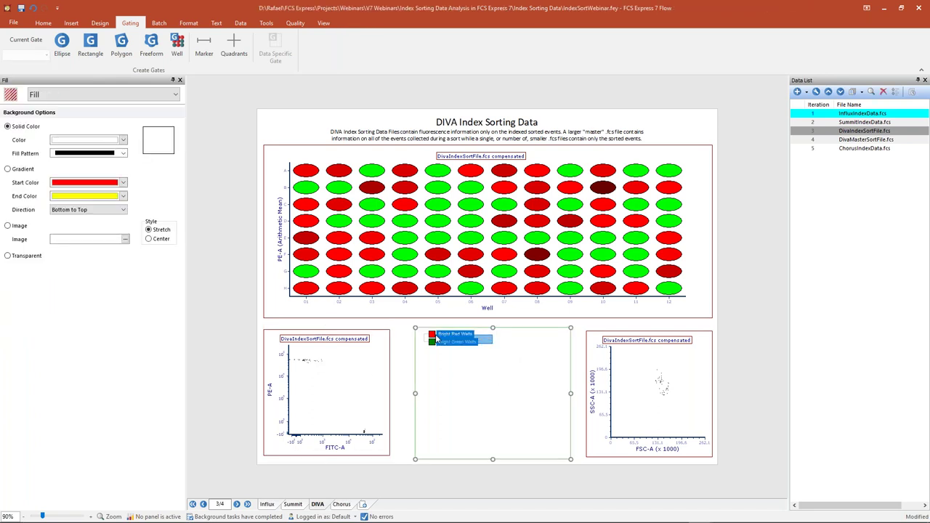
{"action": "key", "text": "Delete"}
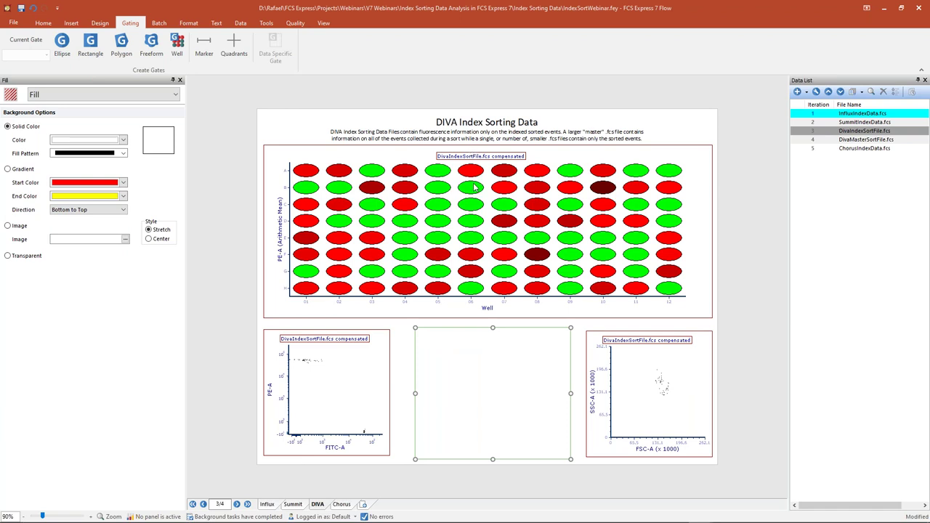
- Create a red well gate named A1 on the DIVA plate heat map that includes well A1
{"action": "left_click", "coordinate": [175, 43]}
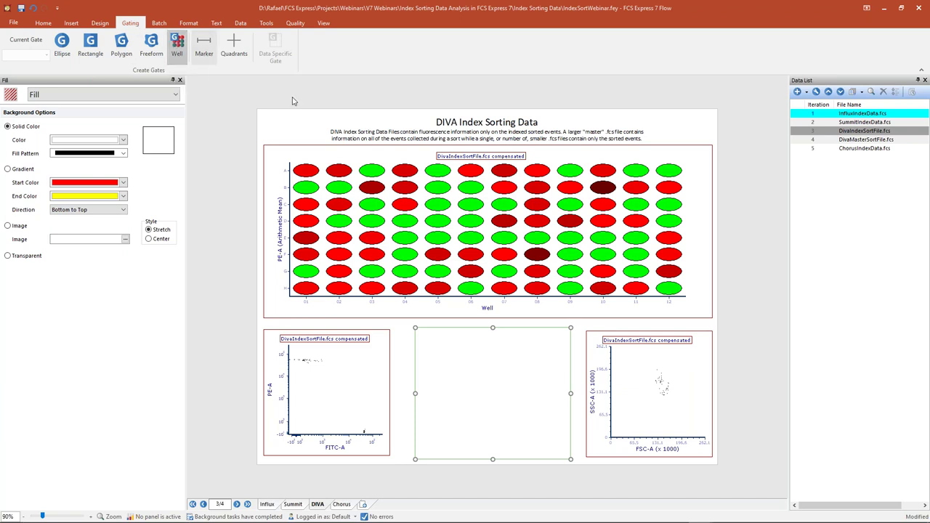
{"action": "left_click", "coordinate": [305, 173]}
{"action": "type", "text": "A1"}
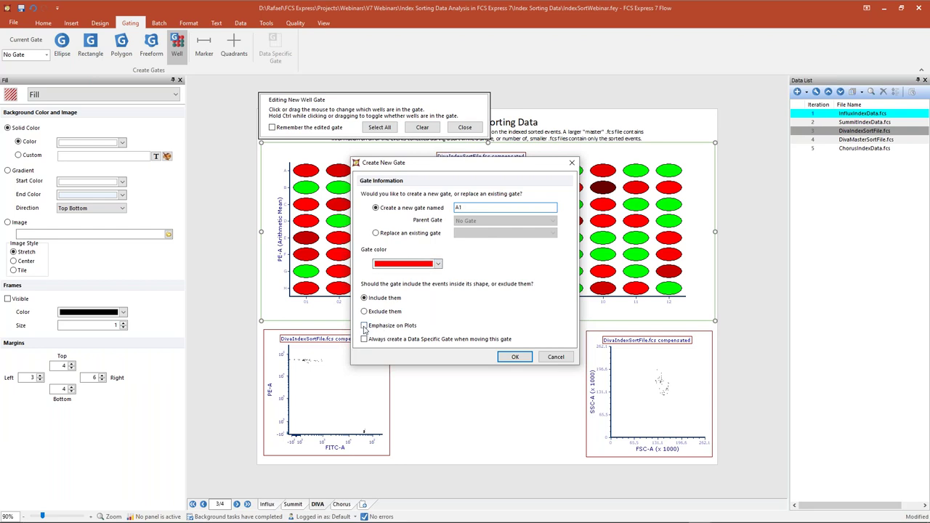
{"action": "left_click", "coordinate": [513, 357]}
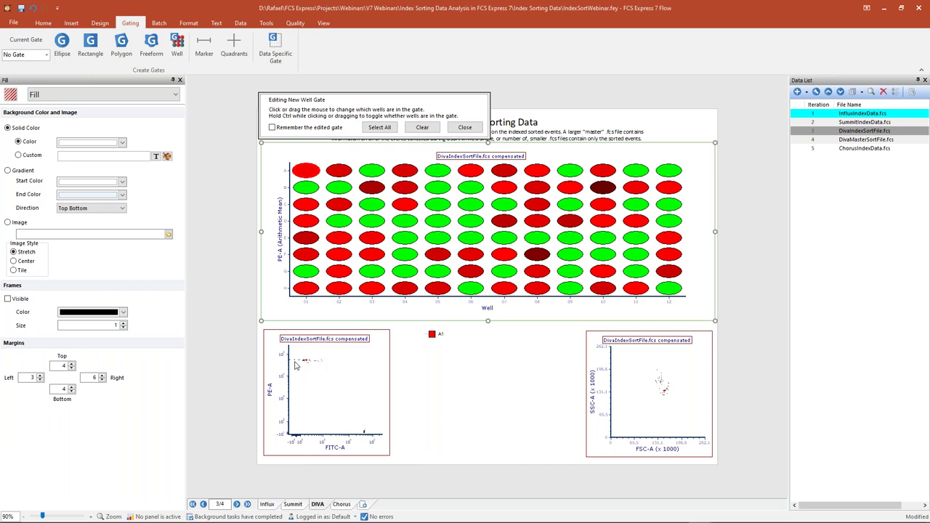
{"action": "left_click", "coordinate": [466, 128]}
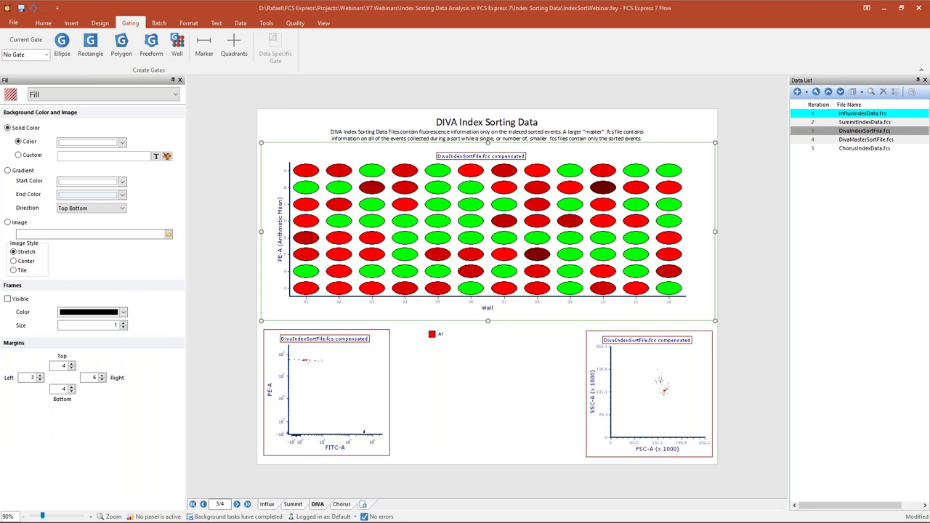
- Create a green well gate named E11 on the DIVA plate heat map, emphasized on plots, that includes well E11
{"action": "left_click", "coordinate": [178, 45]}
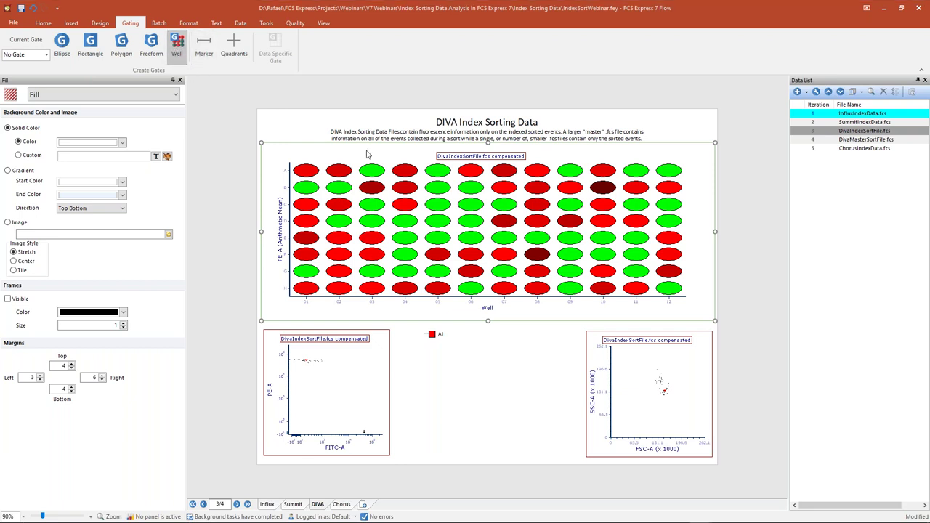
{"action": "left_click", "coordinate": [602, 191]}
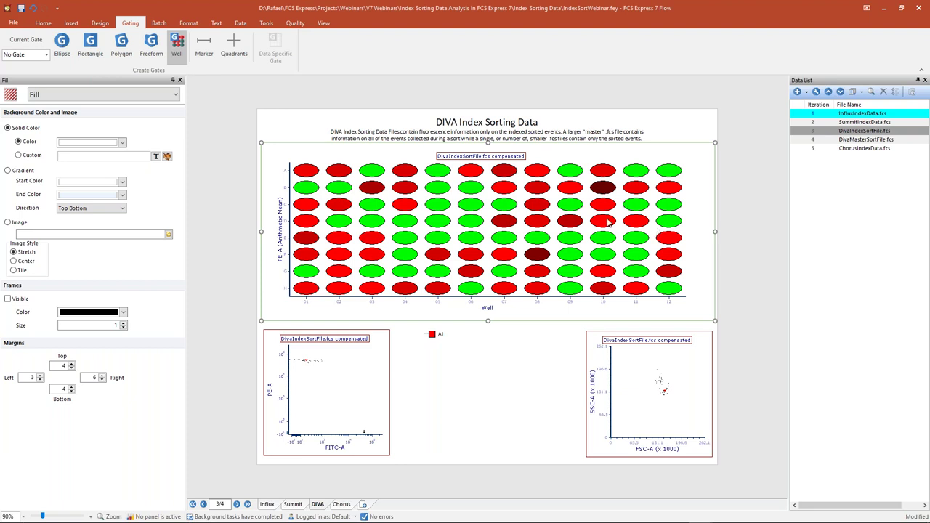
{"action": "double_click", "coordinate": [639, 244]}
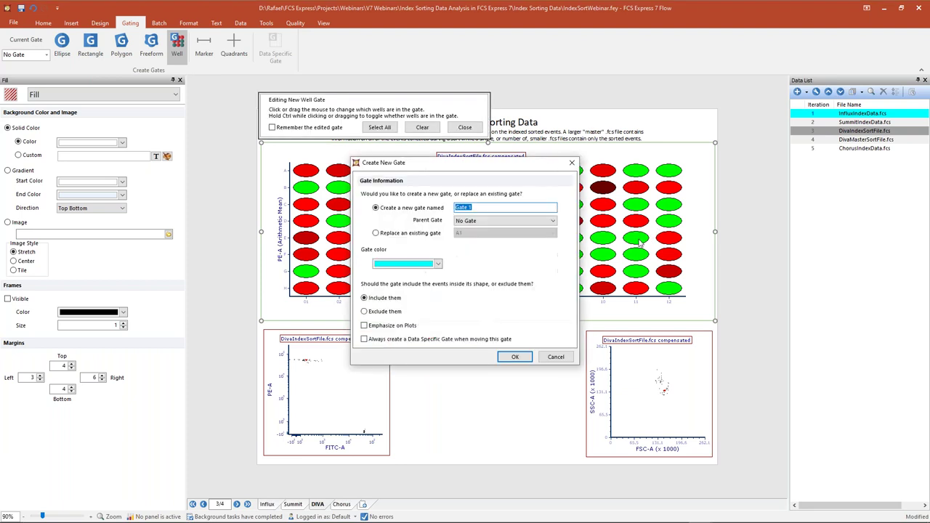
{"action": "type", "text": "E11"}
{"action": "left_click", "coordinate": [439, 264]}
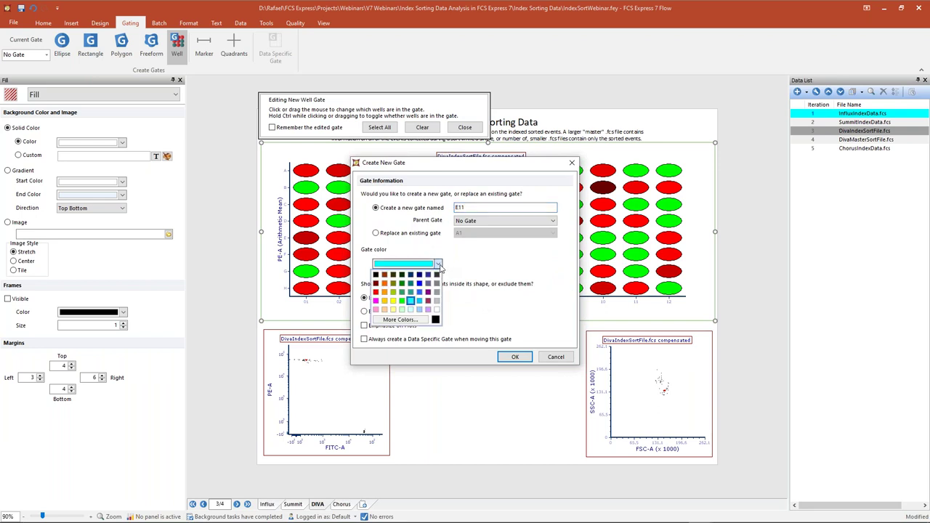
{"action": "left_click", "coordinate": [400, 284]}
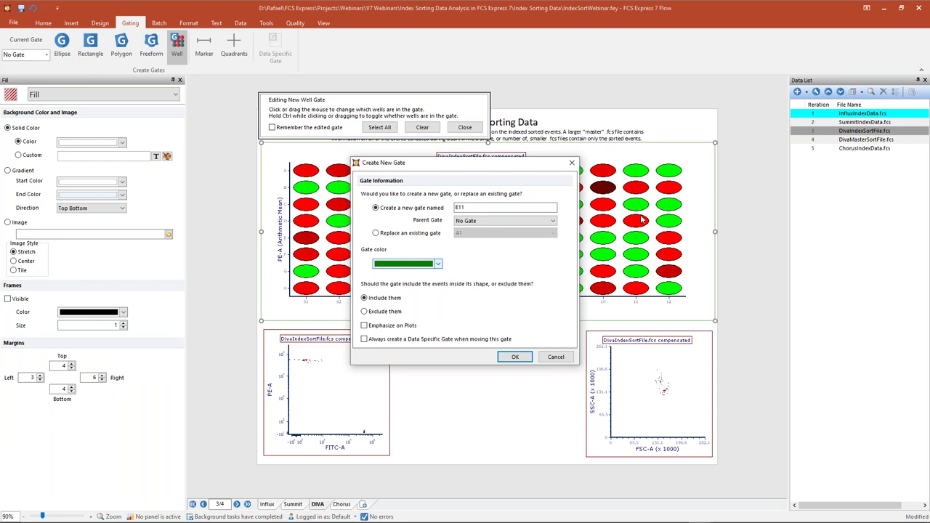
{"action": "left_click", "coordinate": [365, 325]}
{"action": "left_click", "coordinate": [502, 357]}
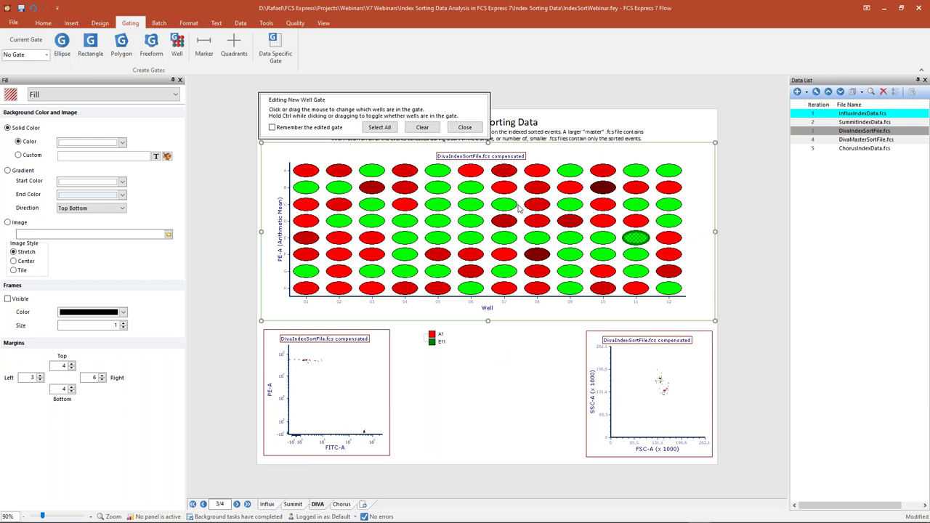
{"action": "left_click", "coordinate": [465, 128]}
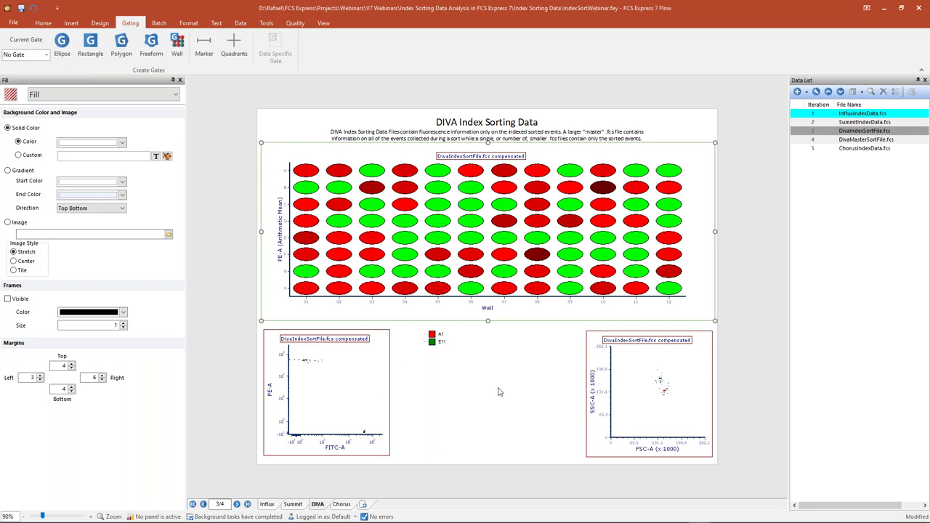
- Apply gate A1 to the DIVA PE-A versus FITC-A plot and gate E11 to the SSC-A versus FSC-A plot
{"action": "left_click", "coordinate": [436, 340]}
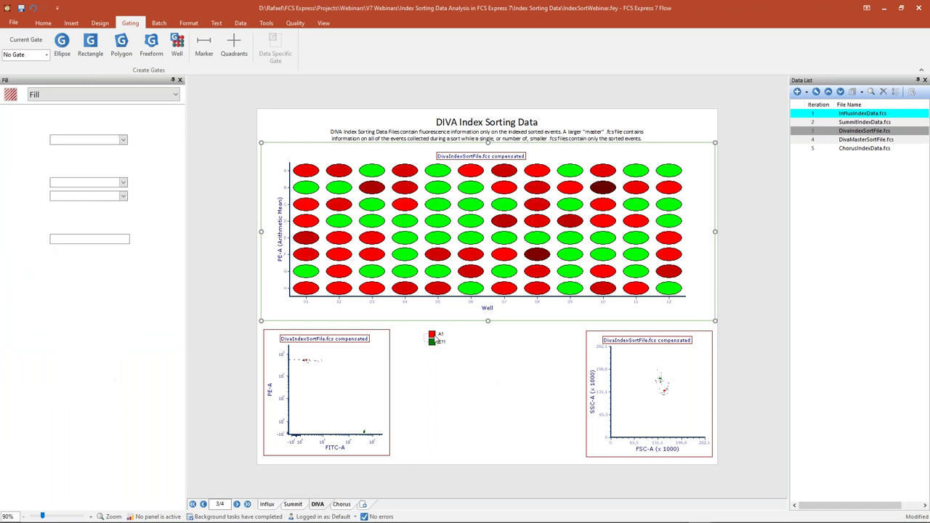
{"action": "left_click", "coordinate": [371, 365]}
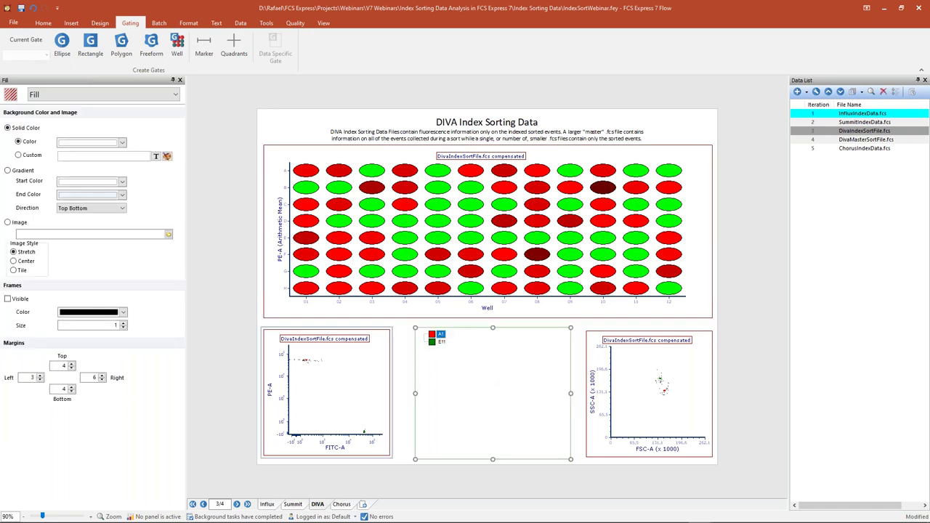
{"action": "left_click", "coordinate": [427, 357]}
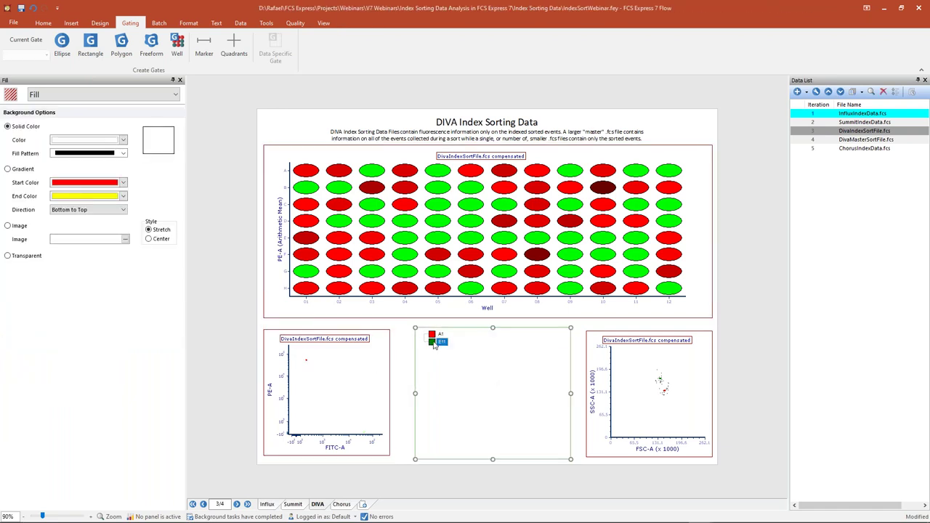
{"action": "left_click", "coordinate": [632, 377]}
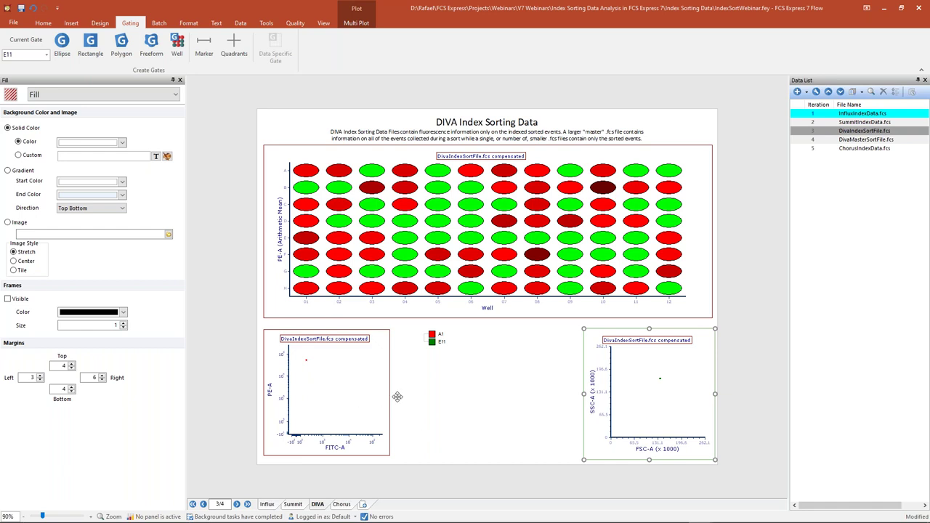
- Set both DIVA dot plots, PE-A versus FITC-A and SSC-A versus FSC-A, back to No Gate
{"action": "left_click", "coordinate": [503, 422]}
{"action": "left_click", "coordinate": [357, 402]}
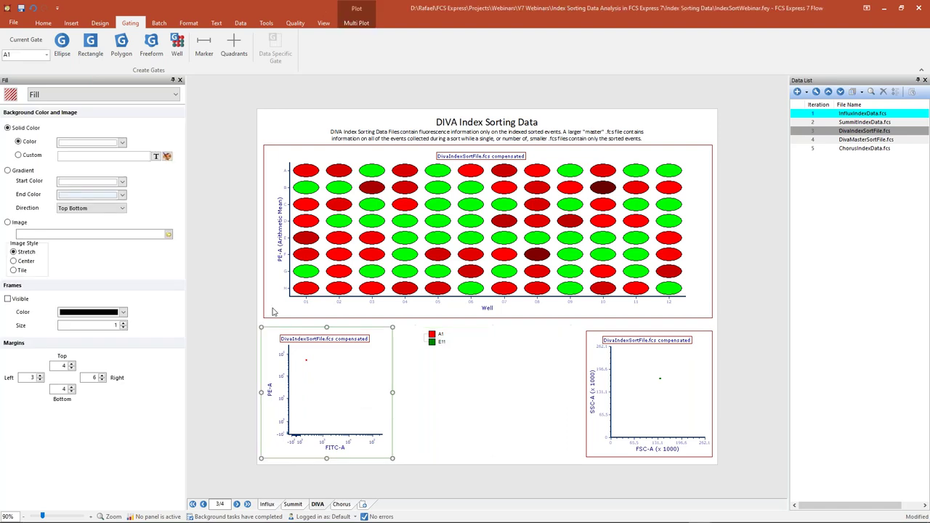
{"action": "left_click", "coordinate": [46, 56]}
{"action": "left_click", "coordinate": [29, 80]}
{"action": "left_click", "coordinate": [607, 390]}
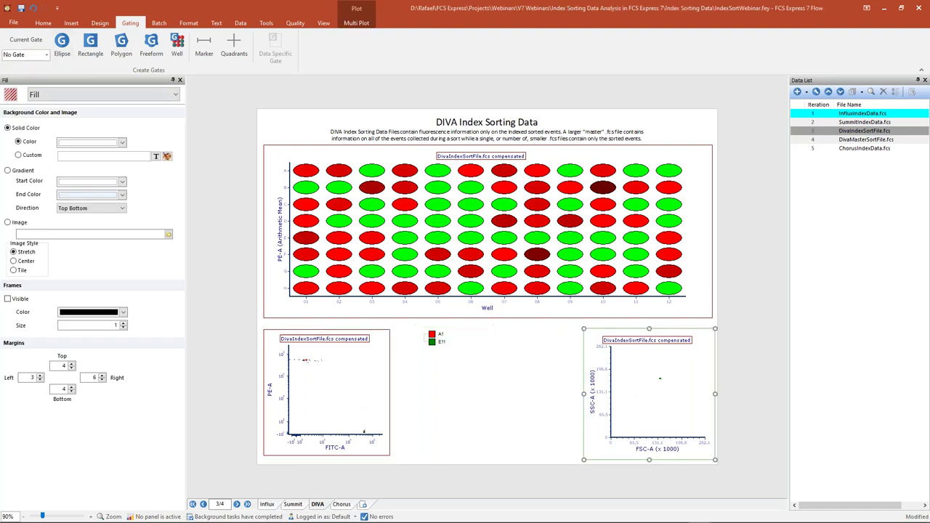
{"action": "left_click", "coordinate": [47, 55]}
{"action": "left_click", "coordinate": [36, 82]}
- Add DivaMasterSortFile.fcs to the DIVA PE-A versus FITC-A plot as a new overlay
{"action": "left_click", "coordinate": [863, 140]}
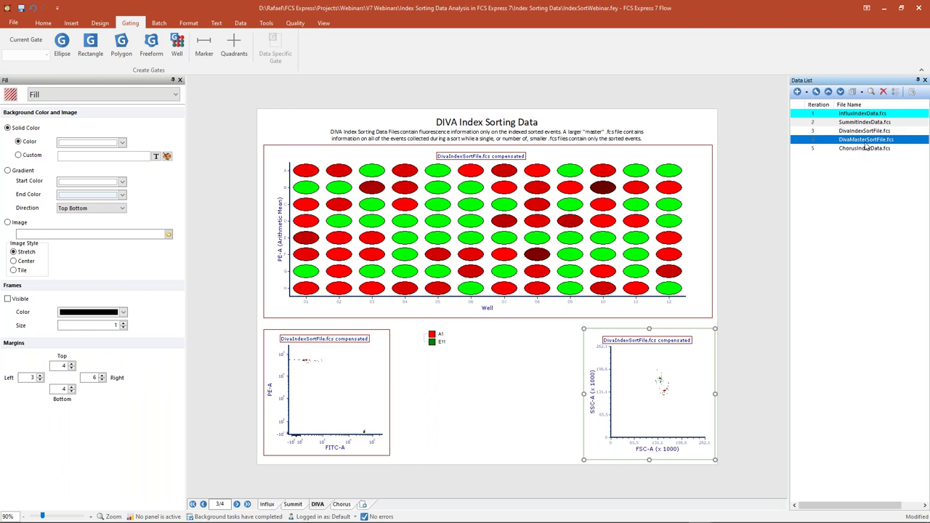
{"action": "left_click_drag", "start_coordinate": [868, 143], "coordinate": [331, 384]}
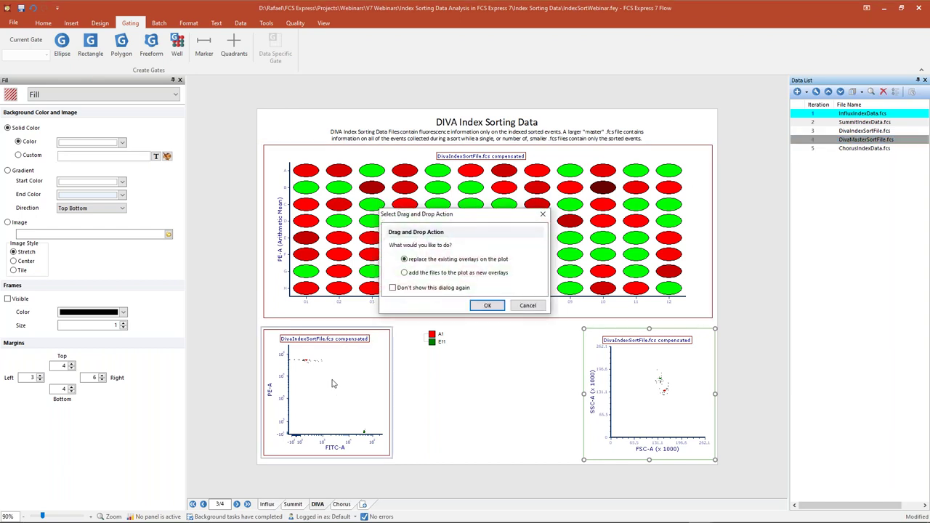
{"action": "left_click", "coordinate": [406, 276]}
{"action": "left_click", "coordinate": [486, 307]}
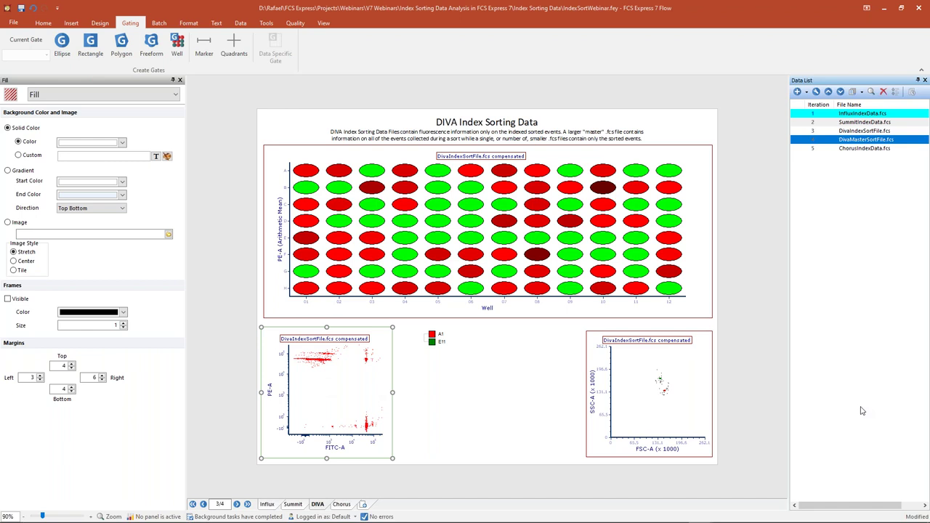
- Move the DivaMasterSortFile.fcs overlay ahead of DivaIndexSortFile.fcs in the overlay order of the PE-A versus FITC-A plot
{"action": "left_click", "coordinate": [357, 402]}
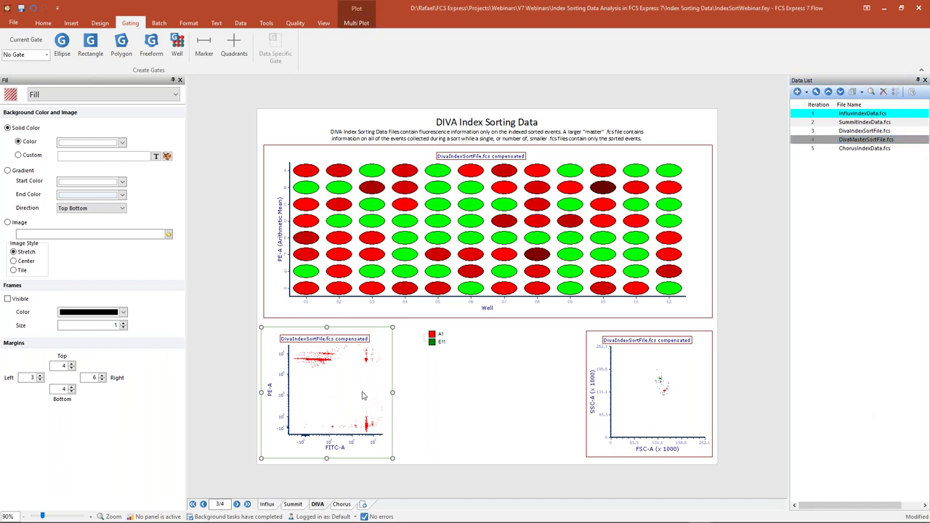
{"action": "left_click", "coordinate": [142, 96]}
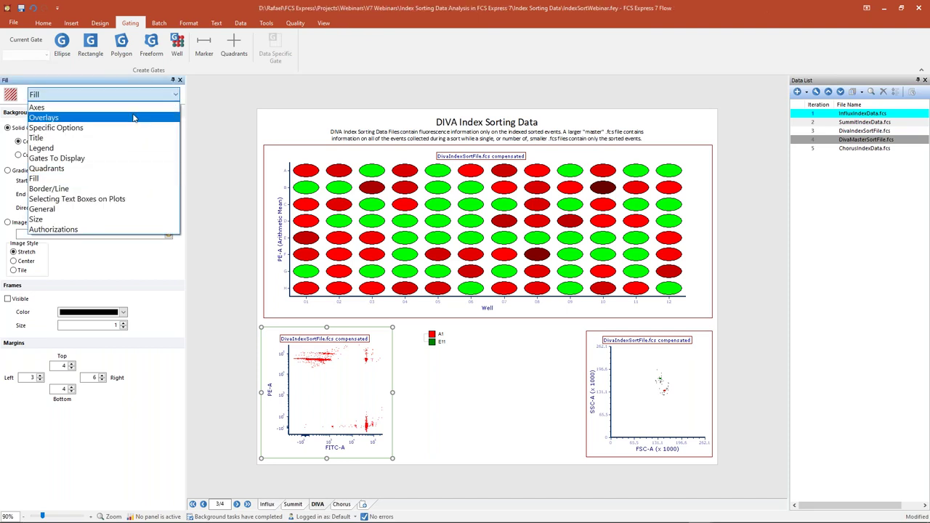
{"action": "left_click", "coordinate": [132, 120]}
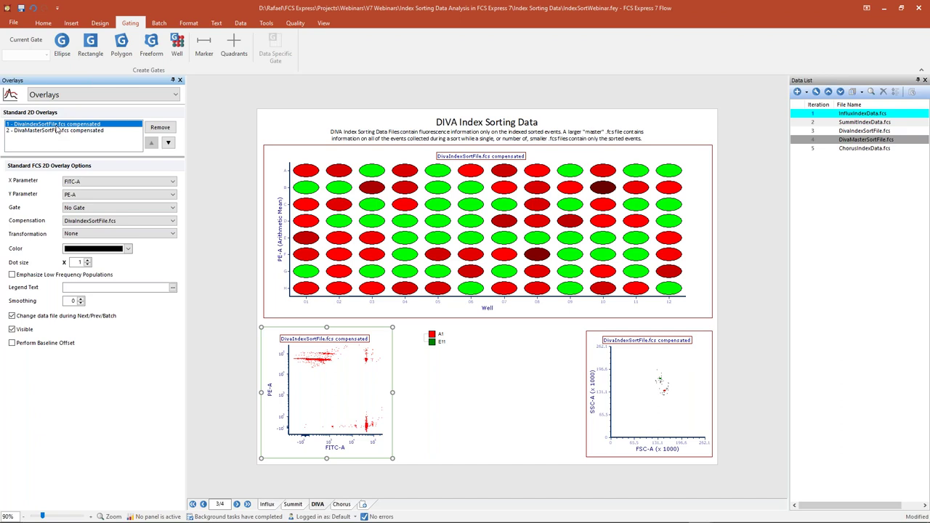
{"action": "left_click", "coordinate": [53, 131]}
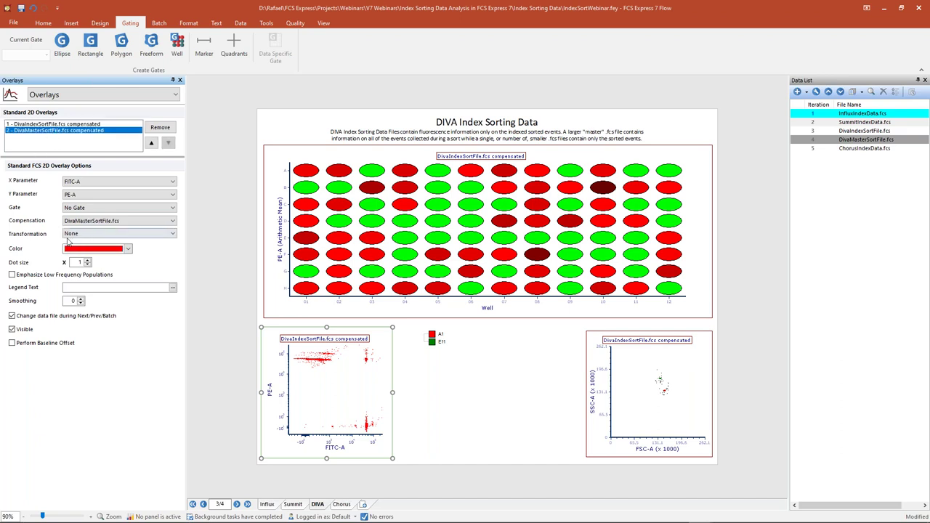
{"action": "key", "text": "Up"}
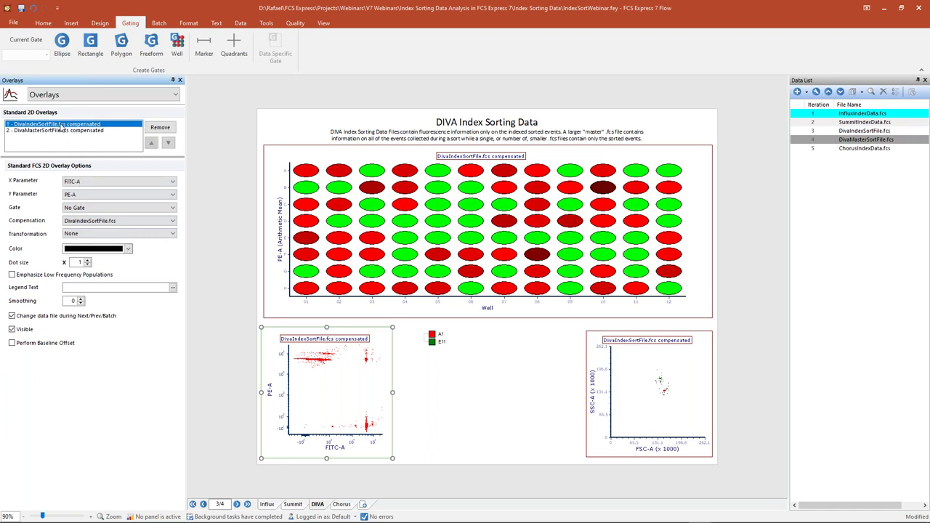
{"action": "left_click", "coordinate": [63, 131]}
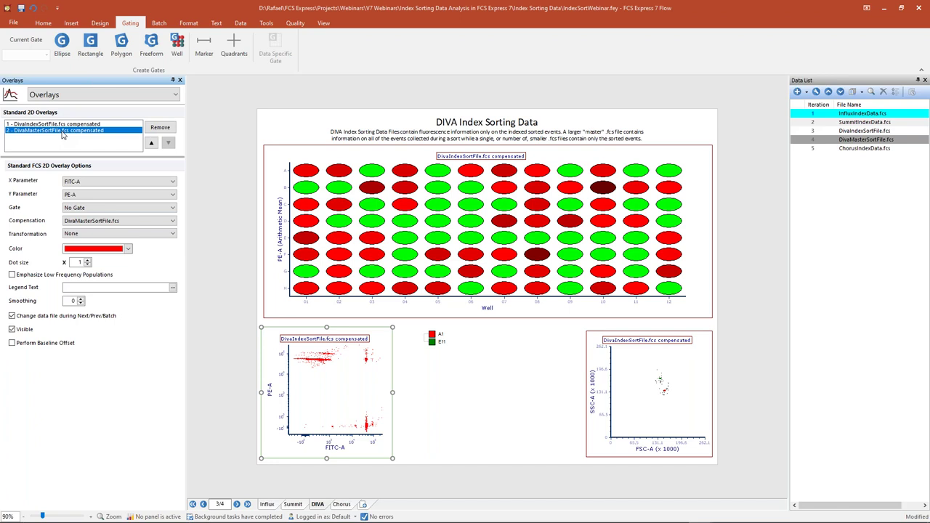
{"action": "left_click", "coordinate": [151, 143]}
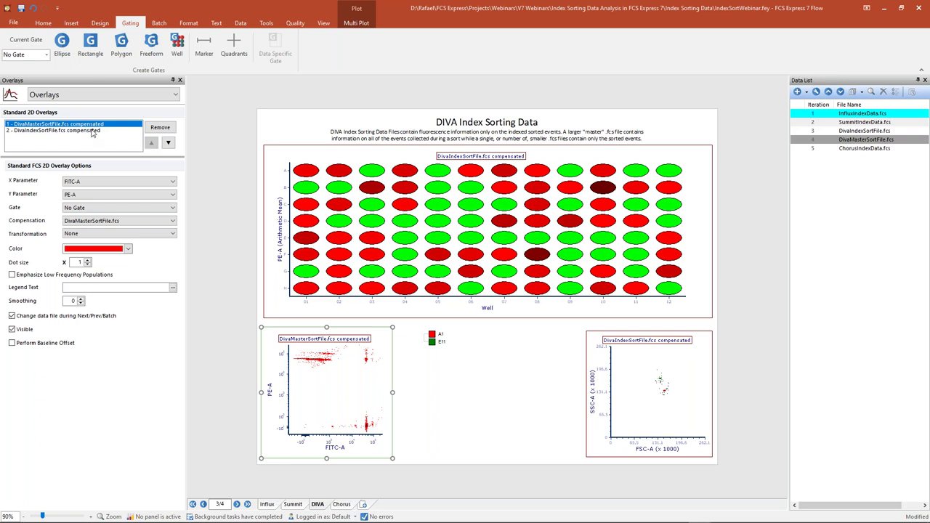
- Set the dot size of the DivaIndexSortFile.fcs overlay on the PE-A versus FITC-A plot to 5
{"action": "left_click", "coordinate": [48, 132]}
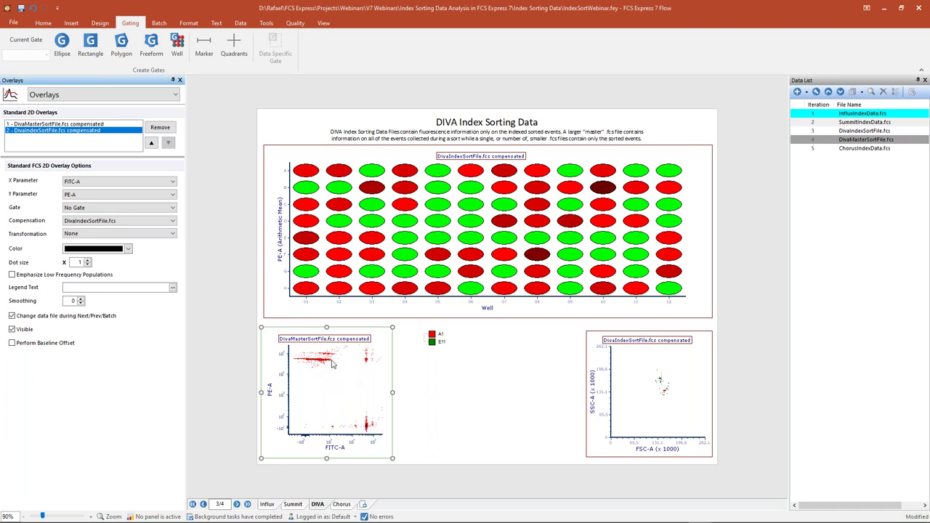
{"action": "left_click", "coordinate": [88, 125]}
{"action": "left_click", "coordinate": [86, 131]}
{"action": "left_click", "coordinate": [87, 261]}
{"action": "left_click", "coordinate": [87, 261]}
{"action": "left_click", "coordinate": [87, 262]}
{"action": "left_click", "coordinate": [87, 261]}
- Maximize the PE-A versus FITC-A plot to compare the master and index sort overlays, and restore its original size
{"action": "right_click", "coordinate": [340, 391]}
{"action": "left_click", "coordinate": [371, 355]}
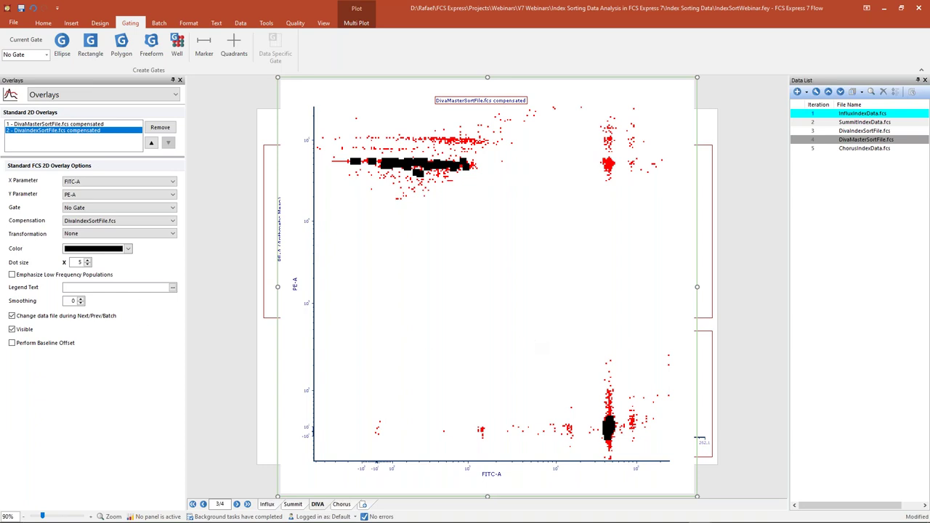
{"action": "left_click", "coordinate": [66, 124]}
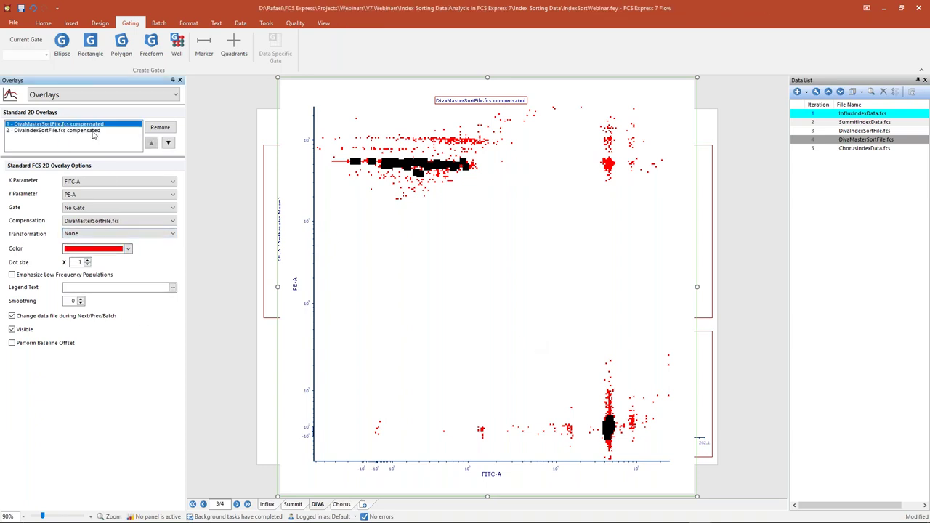
{"action": "left_click", "coordinate": [69, 130]}
{"action": "right_click", "coordinate": [480, 250]}
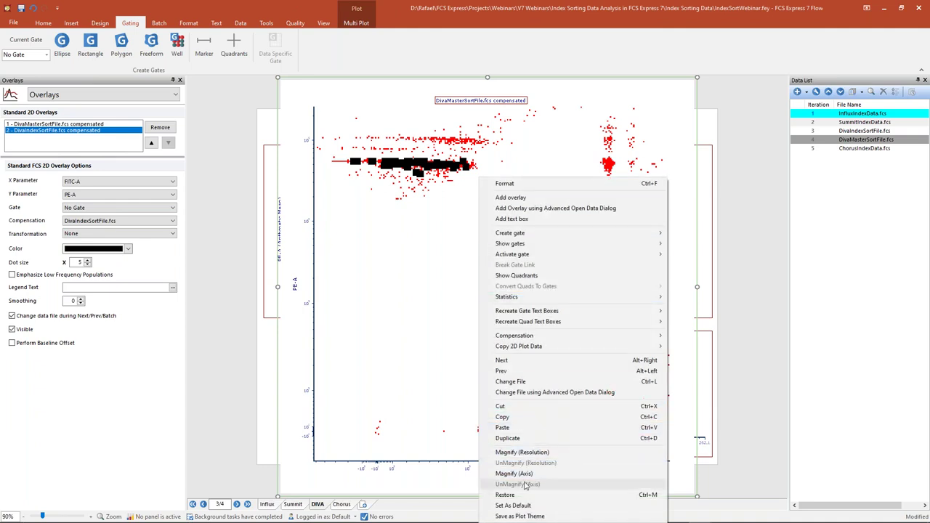
{"action": "left_click", "coordinate": [521, 497]}
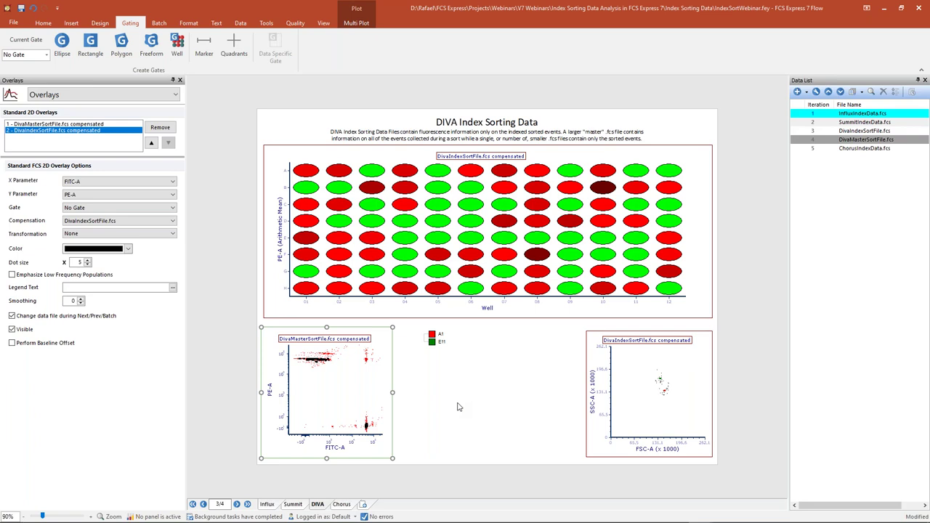
- Add DivaIndexSortFile.fcs as a second overlay on the DIVA plate heat map, with Well against FITC-A
{"action": "left_click", "coordinate": [515, 266]}
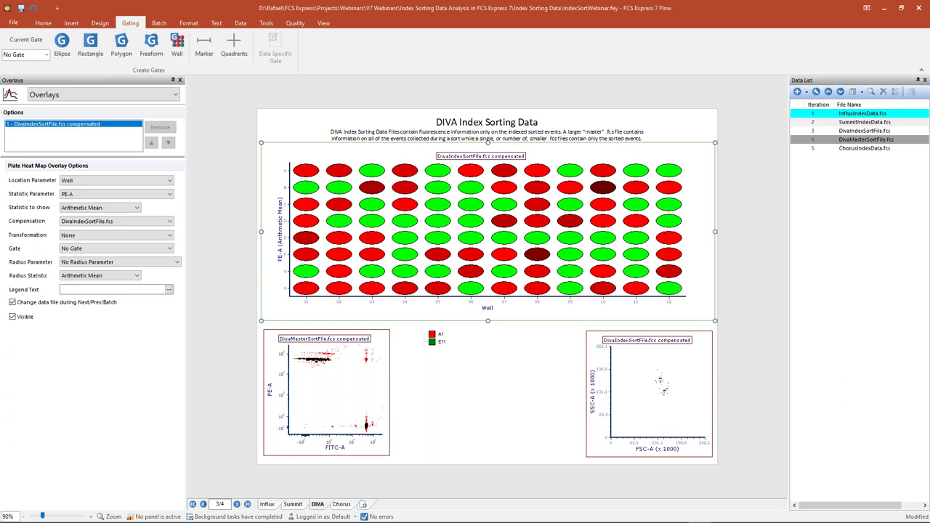
{"action": "right_click", "coordinate": [492, 232]}
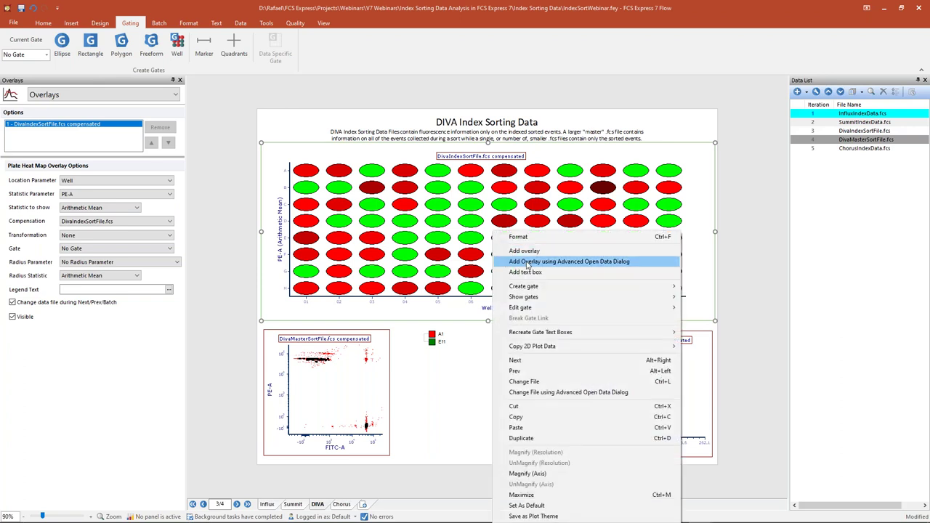
{"action": "left_click", "coordinate": [529, 263]}
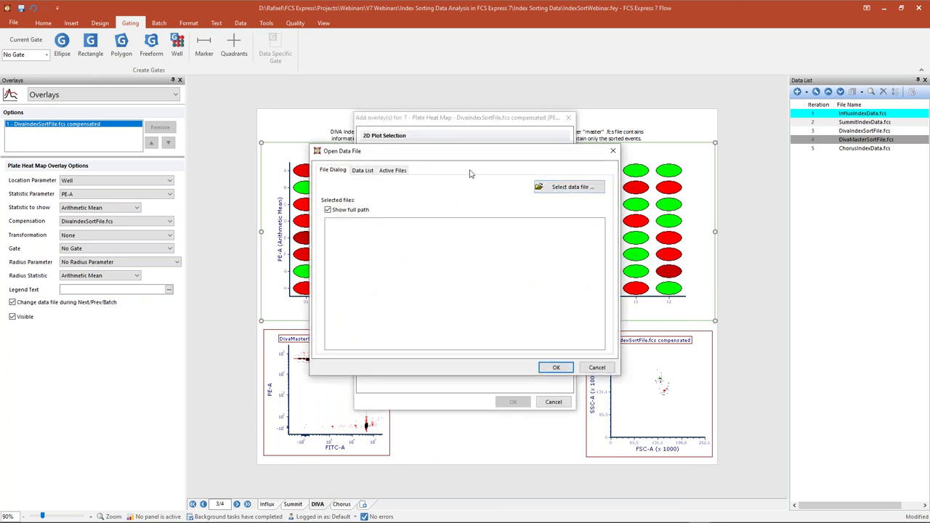
{"action": "left_click", "coordinate": [366, 170]}
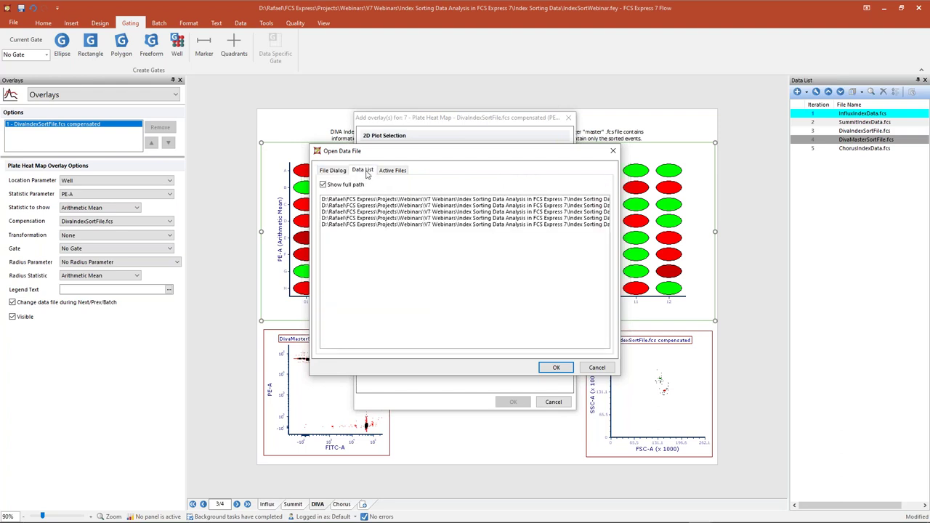
{"action": "left_click", "coordinate": [323, 185]}
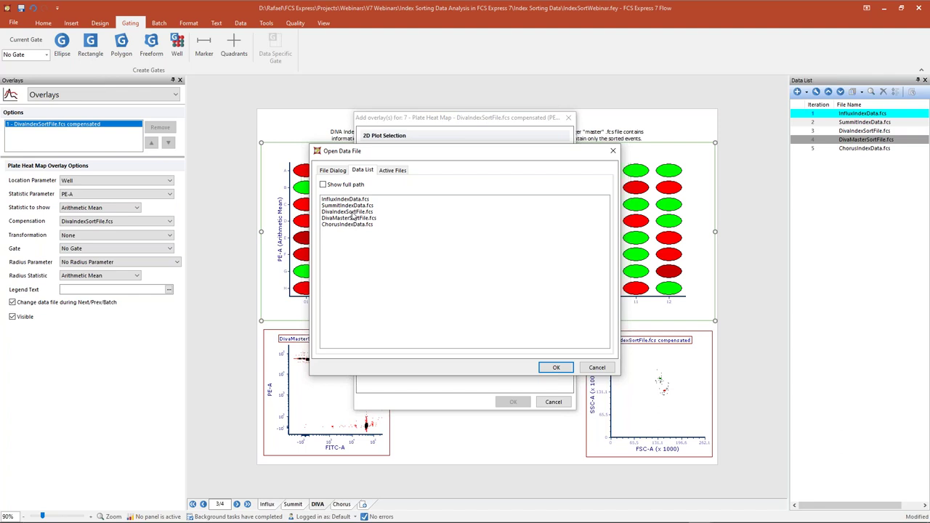
{"action": "left_click", "coordinate": [353, 212]}
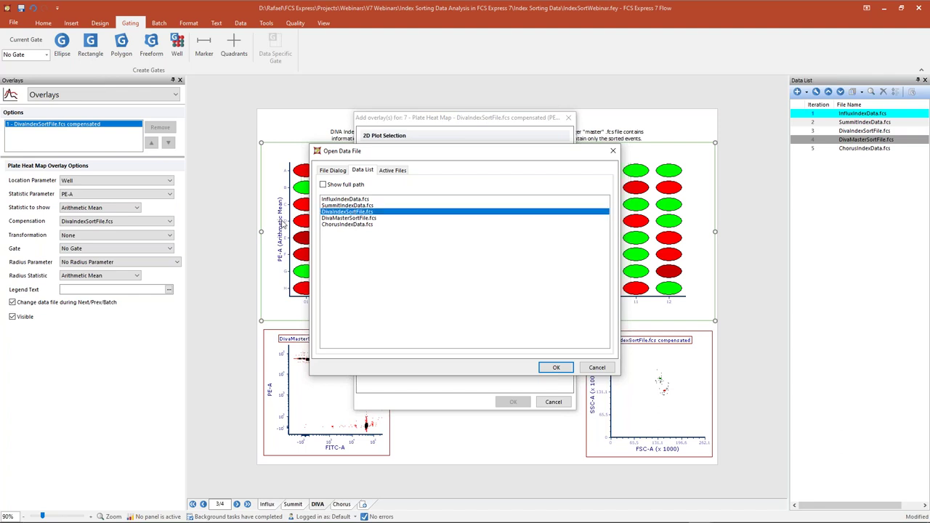
{"action": "left_click", "coordinate": [550, 368]}
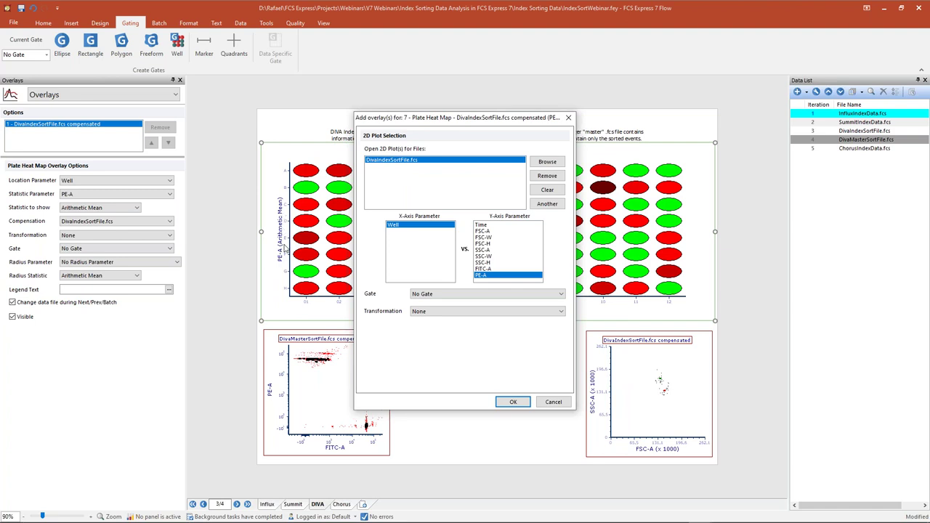
{"action": "left_click", "coordinate": [490, 270]}
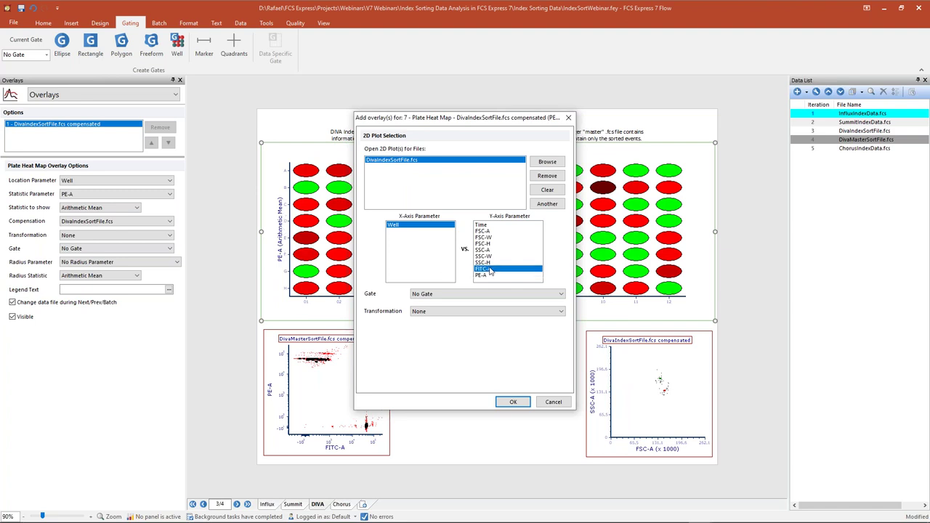
{"action": "left_click", "coordinate": [513, 402]}
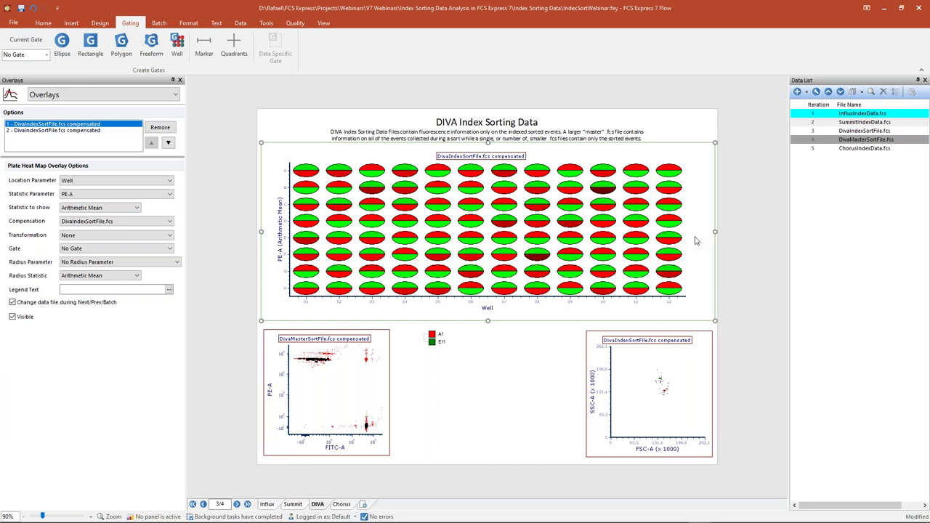
- Open the Chorus page and examine its plate heat map, Red_B-A versus Blue_D-A plot and SSC-A versus FSC-A plot
{"action": "left_click", "coordinate": [342, 504]}
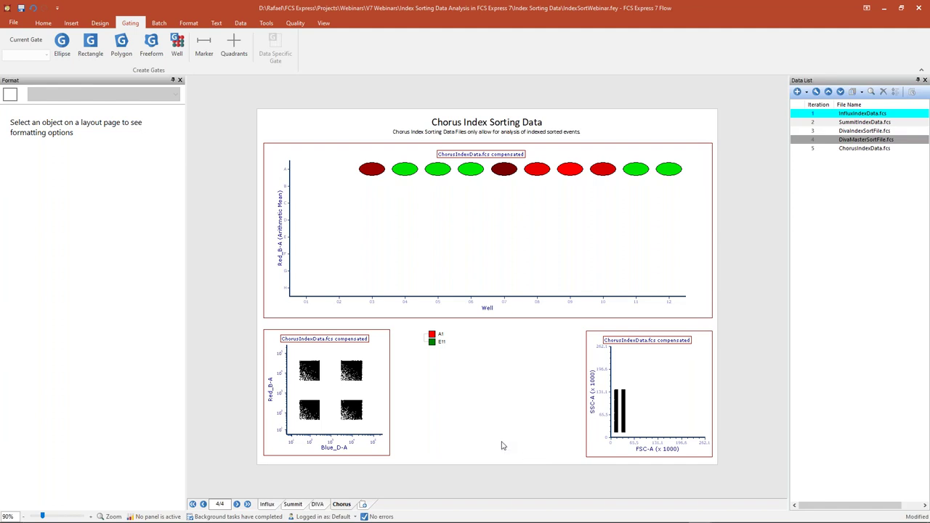
{"action": "left_click", "coordinate": [555, 218]}
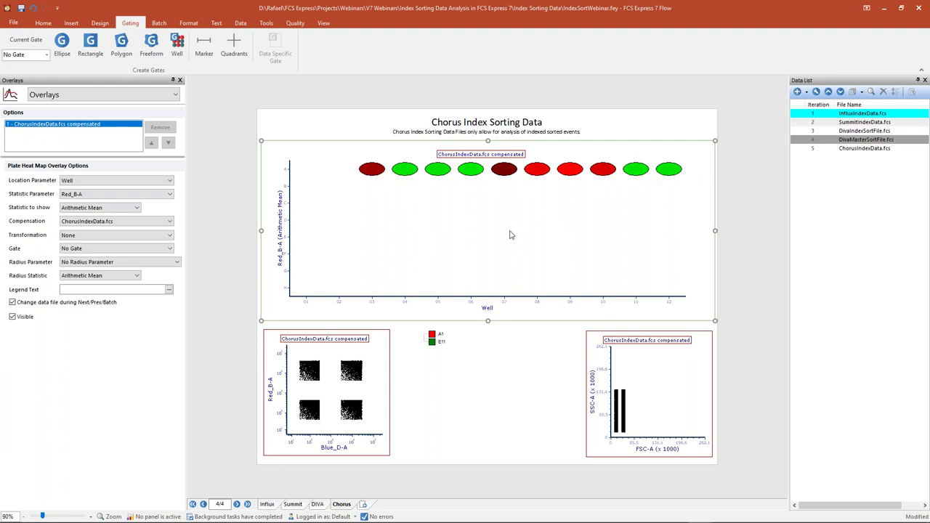
{"action": "left_click", "coordinate": [316, 385]}
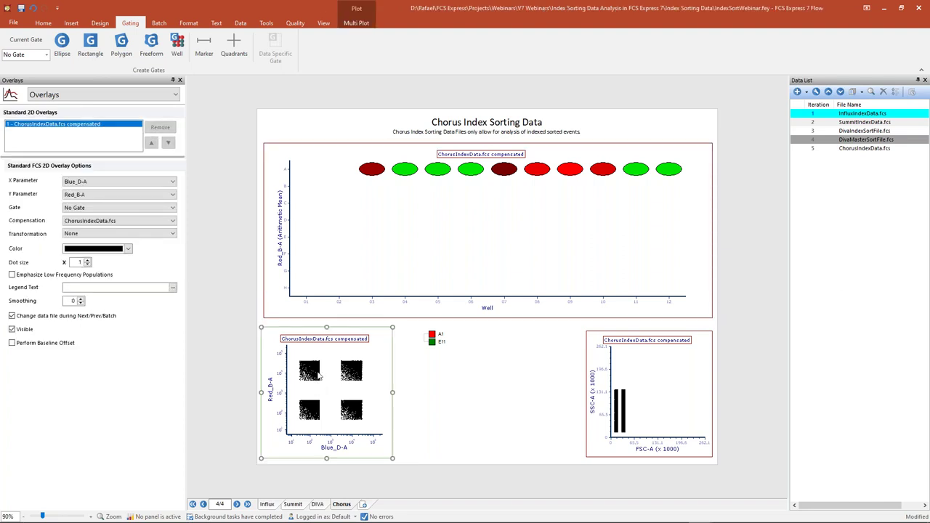
{"action": "left_click", "coordinate": [633, 405]}
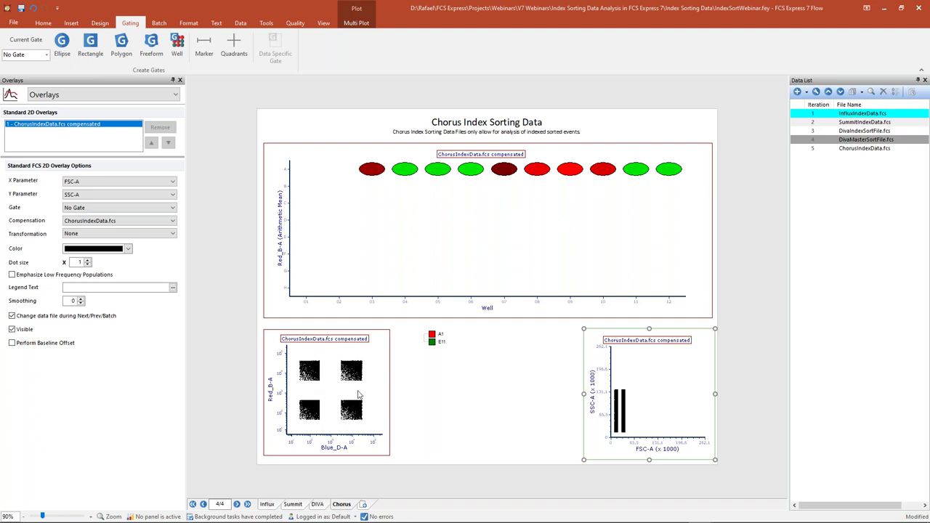
- Delete the existing A1 and E11 gates from the gate view on the Chorus page
{"action": "left_click", "coordinate": [463, 372]}
{"action": "left_click_drag", "start_coordinate": [463, 372], "coordinate": [429, 334]}
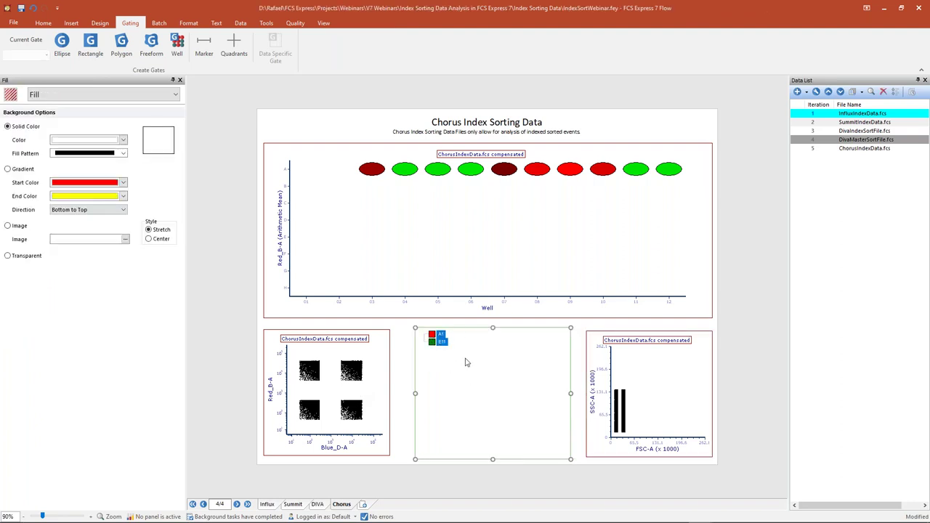
{"action": "key", "text": "Delete"}
- Create a blue well gate named All Wells around wells A03 to A12 of the plate heat map, emphasized on plots
{"action": "left_click", "coordinate": [469, 216]}
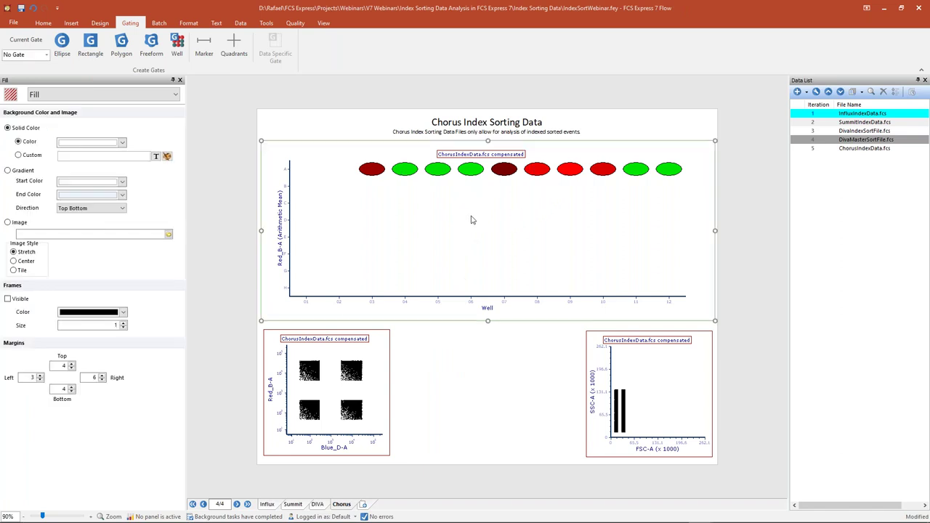
{"action": "left_click", "coordinate": [177, 43]}
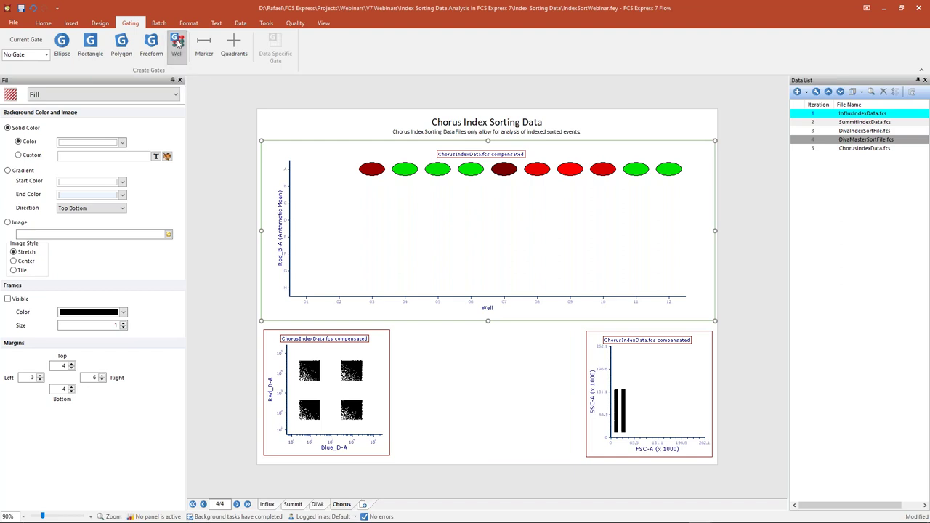
{"action": "left_click_drag", "start_coordinate": [354, 157], "coordinate": [687, 181]}
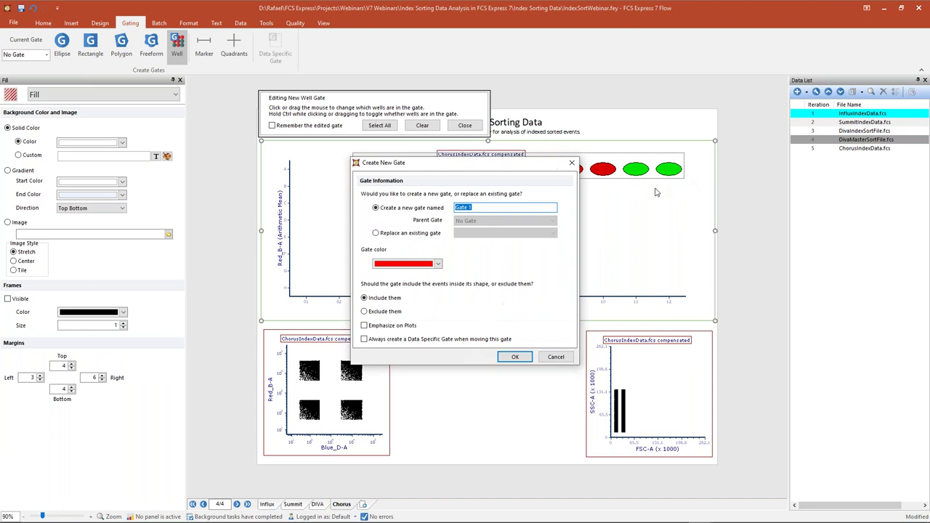
{"action": "type", "text": "All Wells"}
{"action": "left_click", "coordinate": [364, 327]}
{"action": "left_click", "coordinate": [437, 264]}
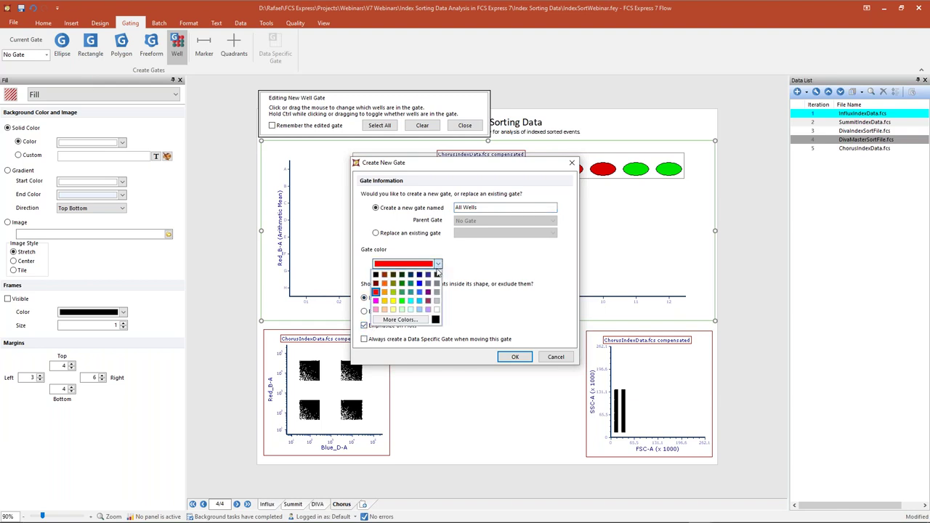
{"action": "left_click", "coordinate": [420, 284]}
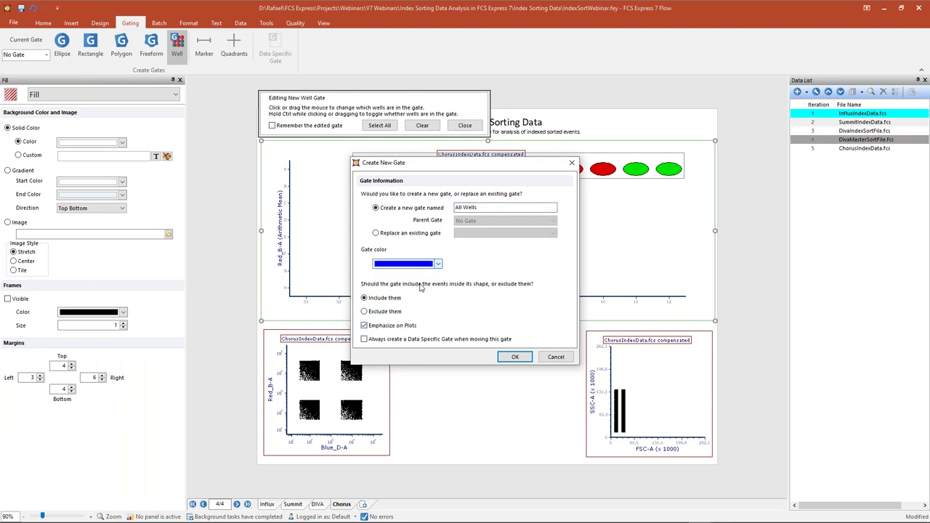
{"action": "left_click", "coordinate": [514, 357]}
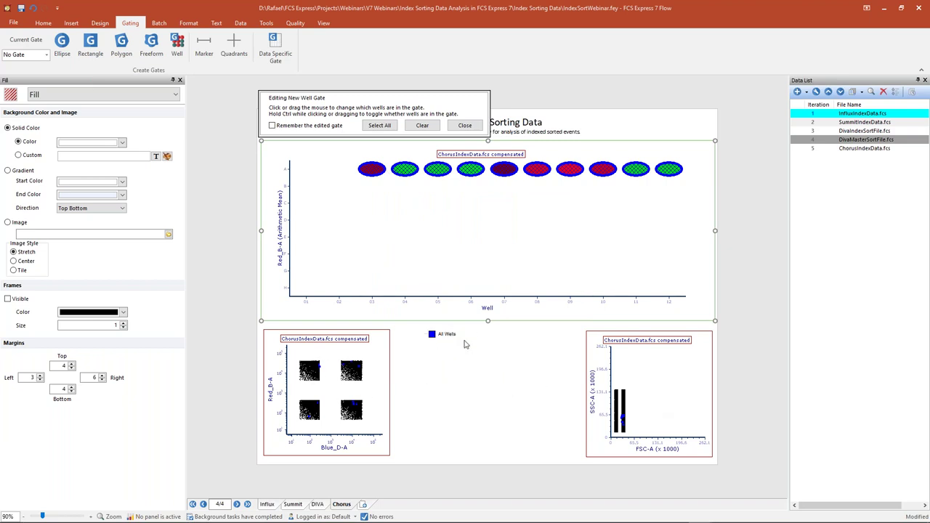
{"action": "left_click", "coordinate": [468, 125]}
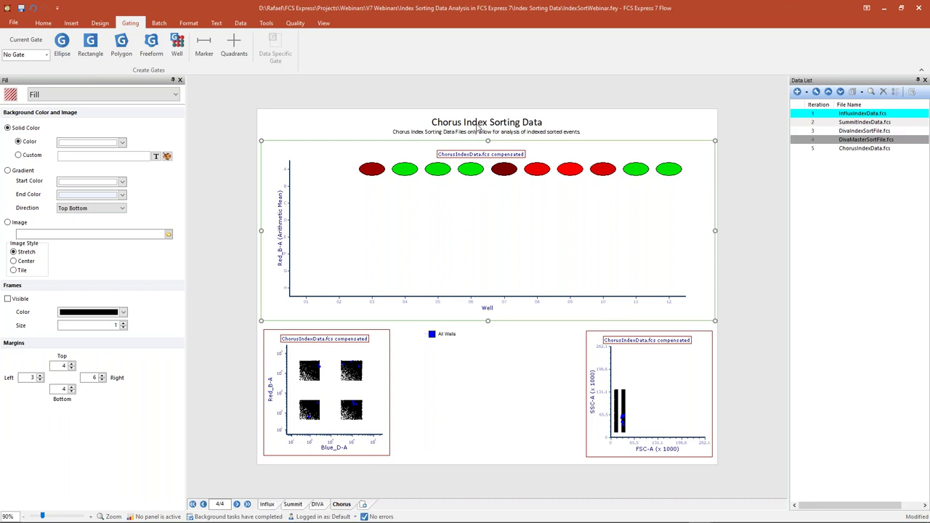
- Apply the All Wells gate to the Red_B-A versus Blue_D-A plot and the SSC-A versus FSC-A plot
{"action": "left_click", "coordinate": [433, 337]}
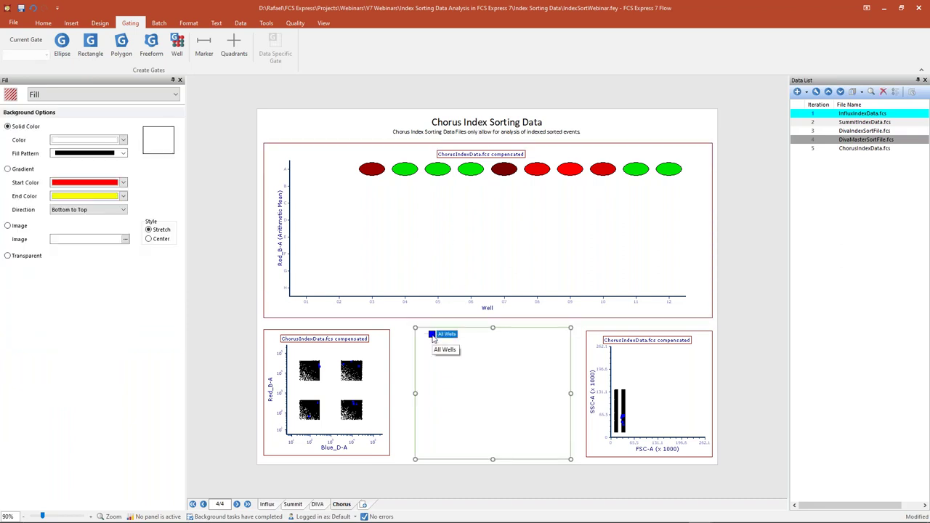
{"action": "left_click_drag", "start_coordinate": [435, 337], "coordinate": [335, 392]}
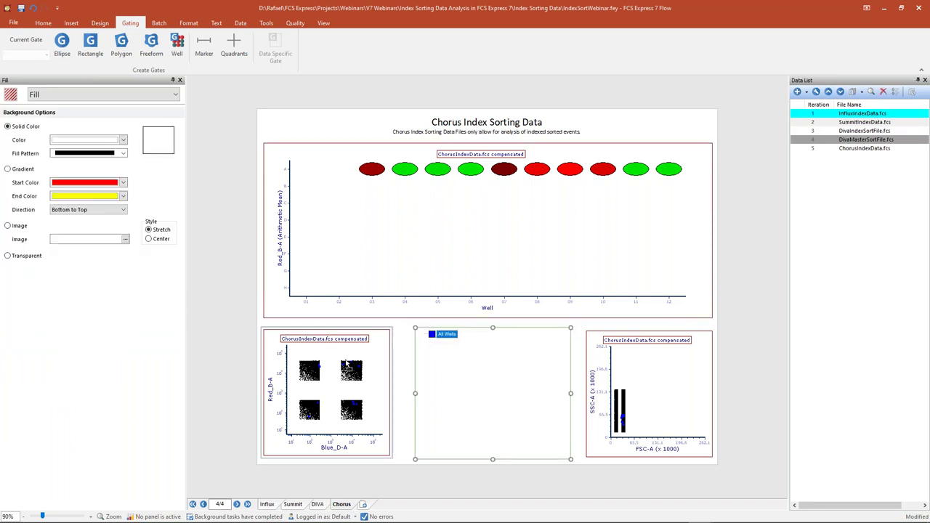
{"action": "left_click", "coordinate": [435, 337]}
{"action": "left_click_drag", "start_coordinate": [434, 337], "coordinate": [632, 384]}
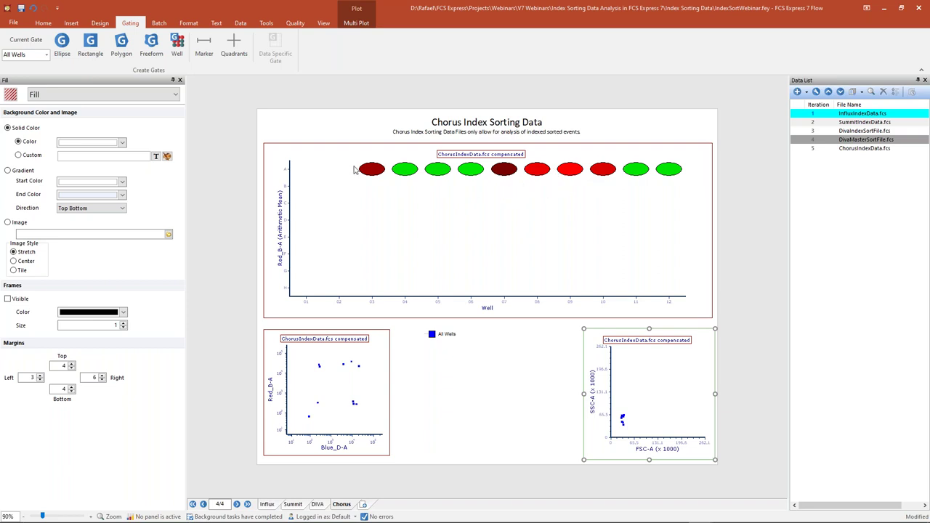
- Create a red well gate named Red Wells from wells A03 and A07 to A10, emphasized on plots
{"action": "left_click", "coordinate": [176, 50]}
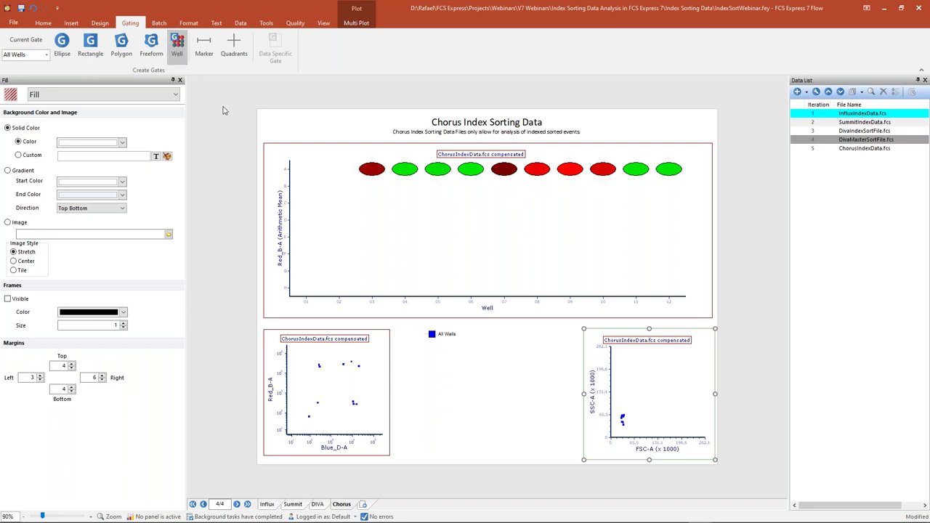
{"action": "left_click", "coordinate": [372, 174]}
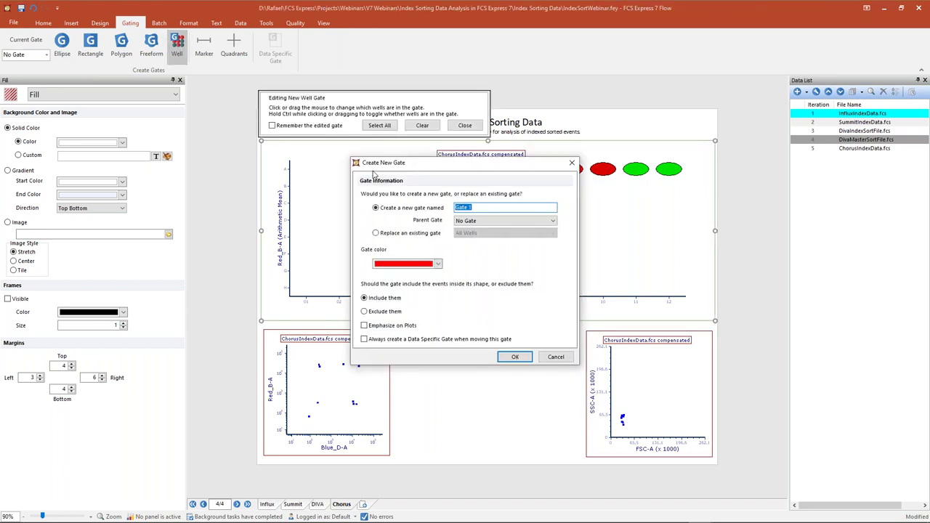
{"action": "type", "text": "Red Wells"}
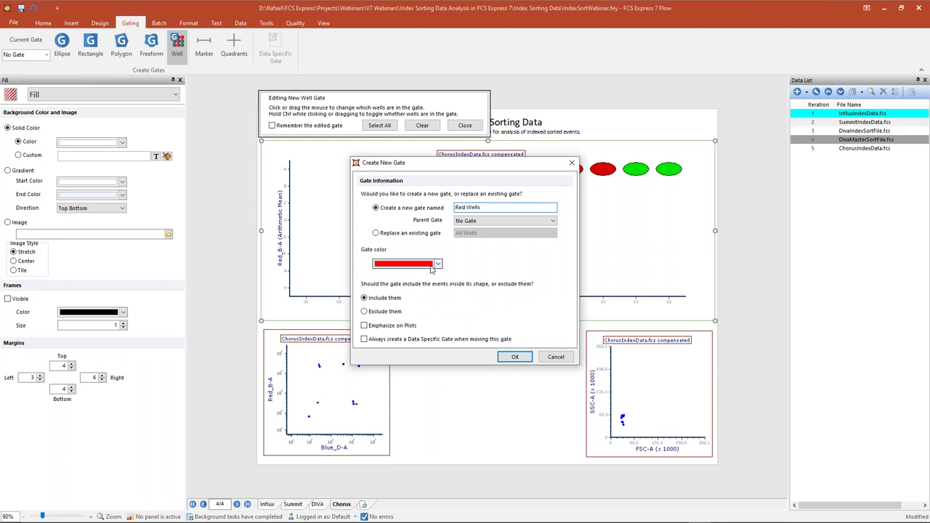
{"action": "left_click", "coordinate": [364, 325]}
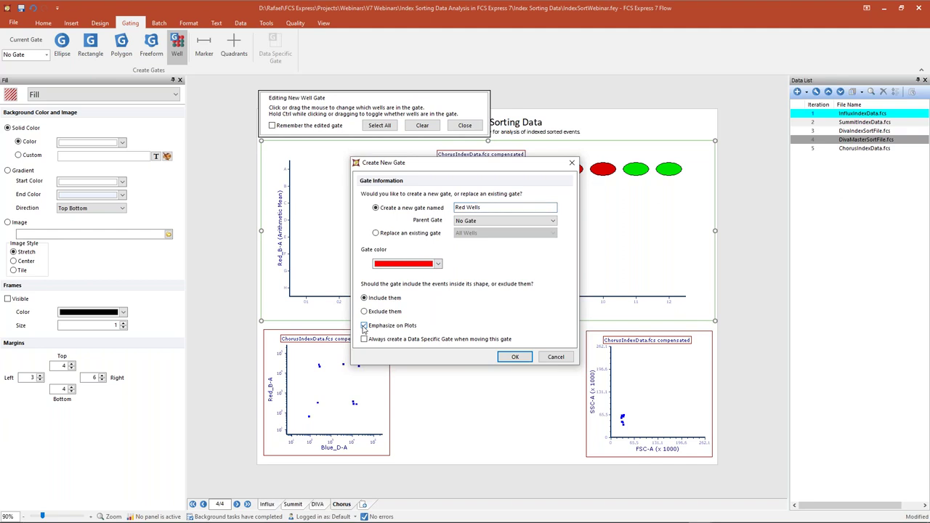
{"action": "left_click", "coordinate": [509, 359]}
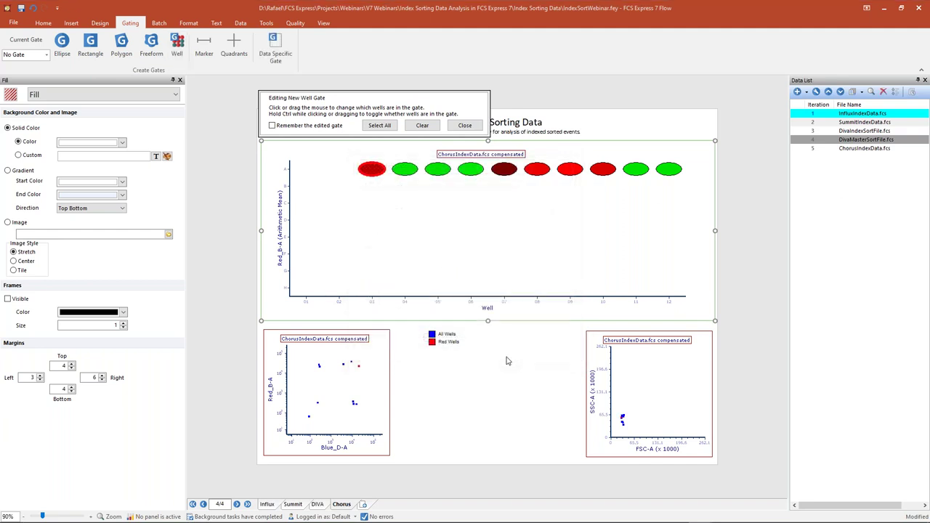
{"action": "left_click", "coordinate": [510, 172]}
{"action": "left_click", "coordinate": [536, 172]}
{"action": "left_click", "coordinate": [575, 175]}
{"action": "left_click", "coordinate": [606, 174]}
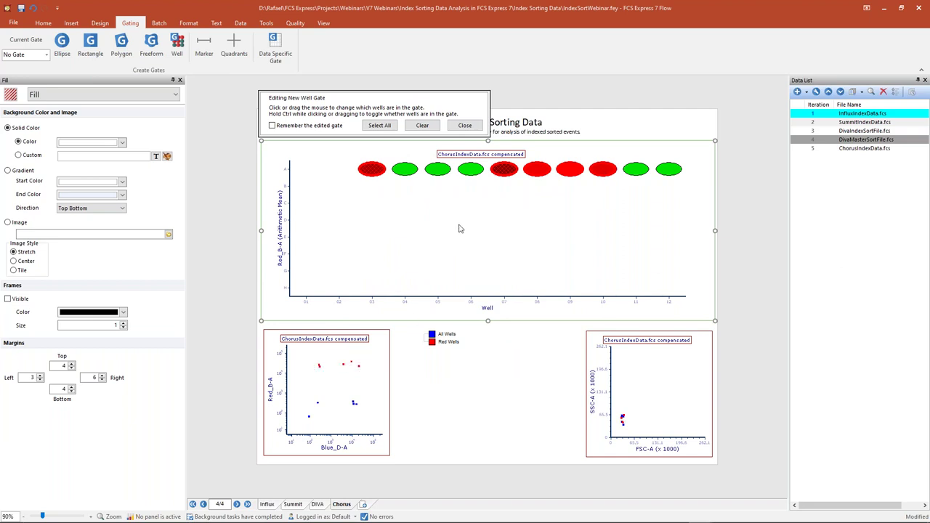
{"action": "left_click", "coordinate": [465, 125]}
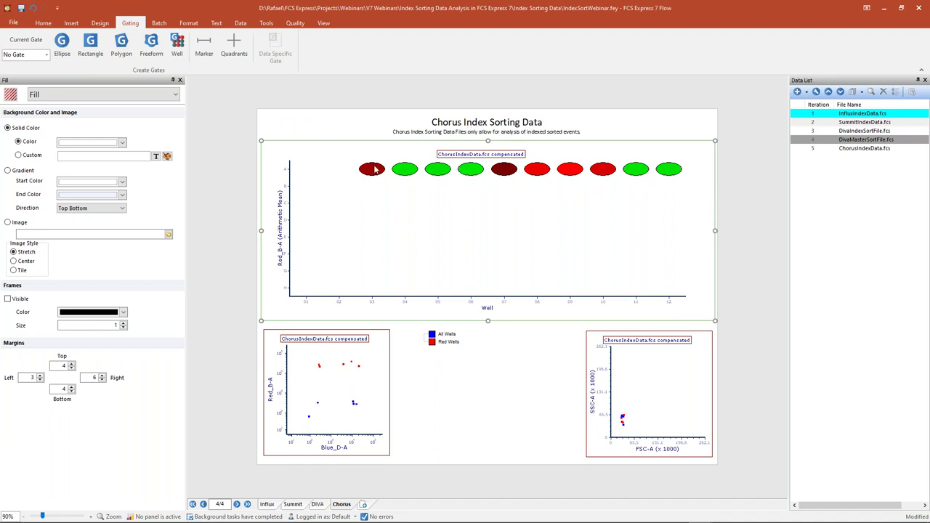
- Create a green well gate named Green Wells from wells A04 to A06, A11 and A12, emphasized on plots
{"action": "left_click", "coordinate": [177, 45]}
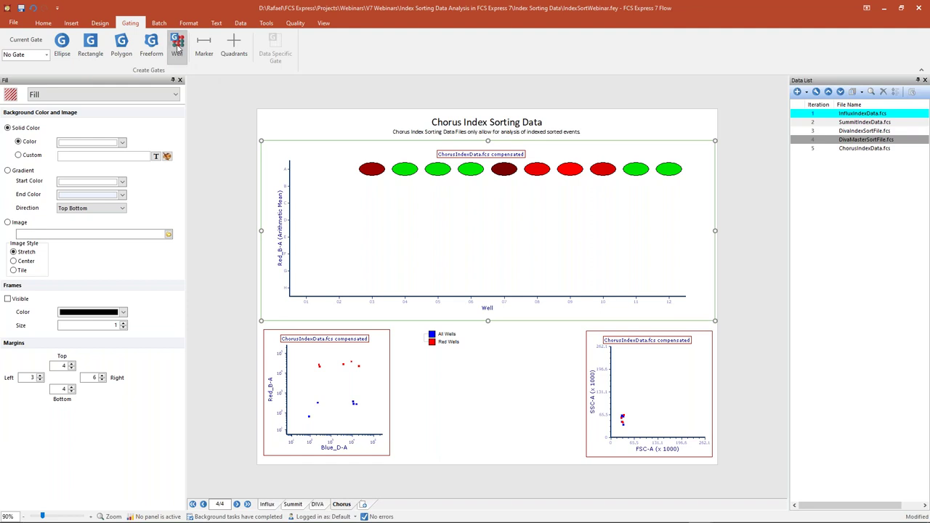
{"action": "left_click", "coordinate": [406, 172]}
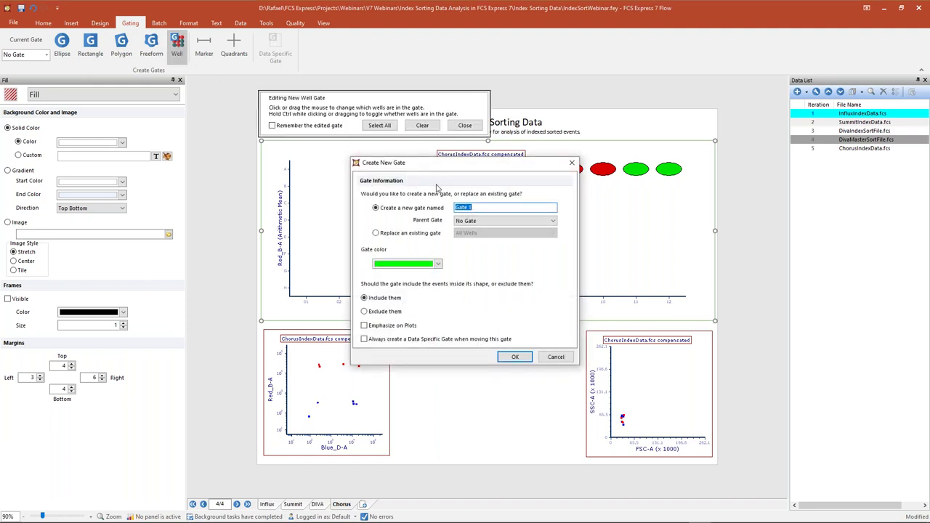
{"action": "type", "text": "Green"}
{"action": "left_click", "coordinate": [364, 326]}
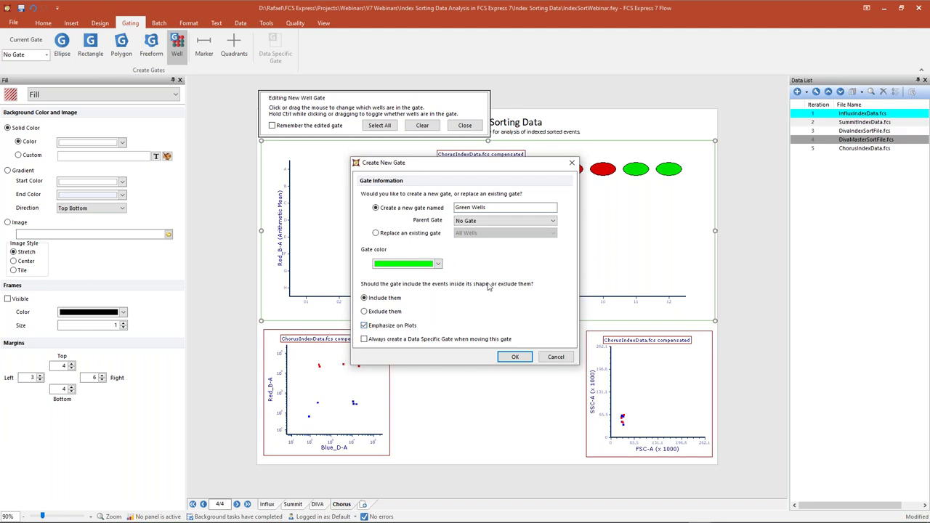
{"action": "left_click", "coordinate": [516, 356]}
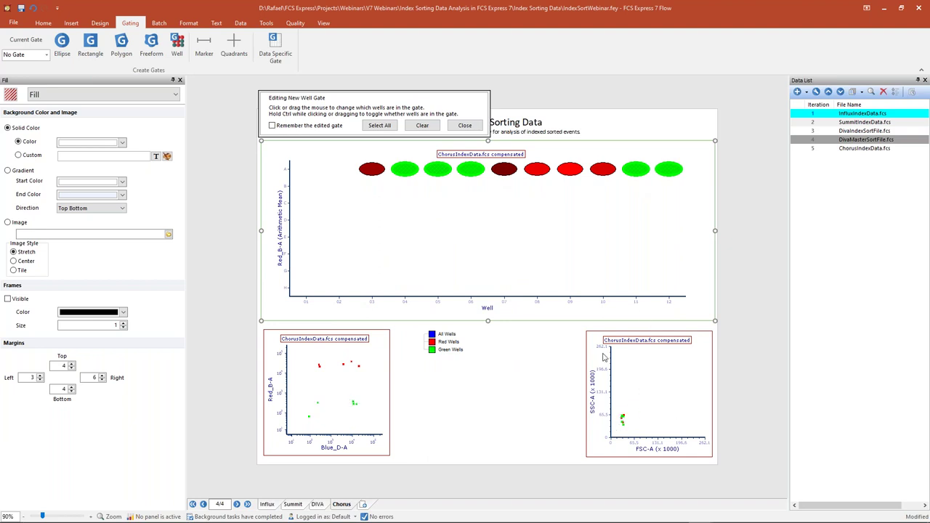
{"action": "left_click", "coordinate": [465, 126]}
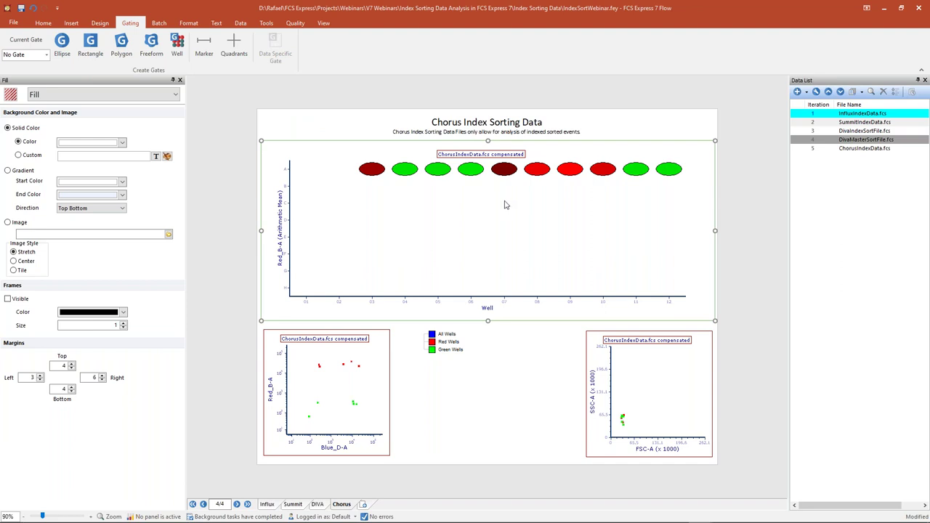
- Create a purple rectangle gate named Red+ around the upper events of the Red_B-A versus Blue_D-A plot, with parent All Wells and emphasis on plots
{"action": "left_click", "coordinate": [334, 399]}
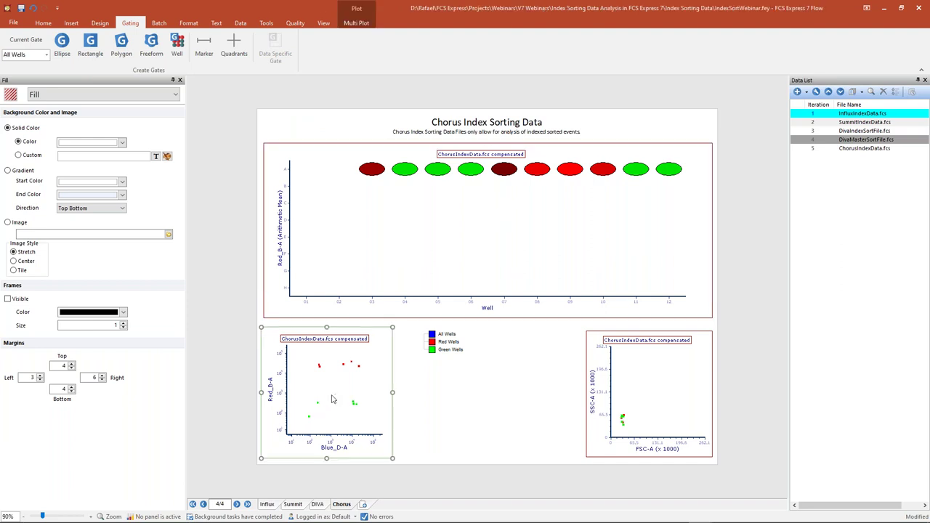
{"action": "left_click", "coordinate": [90, 45]}
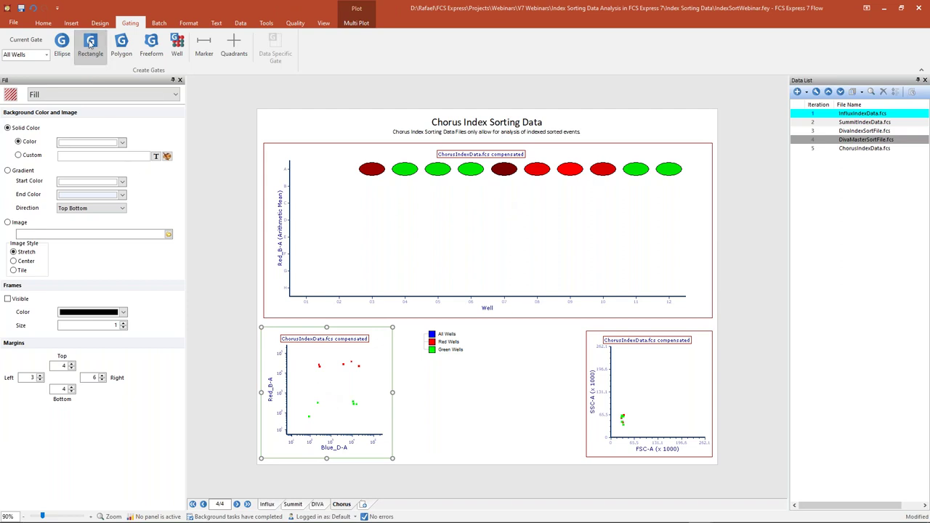
{"action": "left_click_drag", "start_coordinate": [302, 349], "coordinate": [378, 391]}
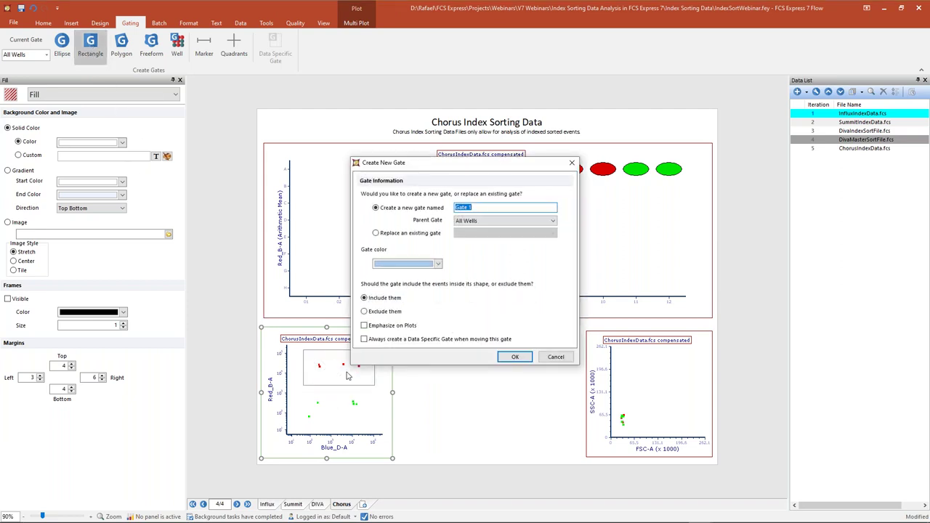
{"action": "type", "text": "Red+"}
{"action": "left_click", "coordinate": [438, 264]}
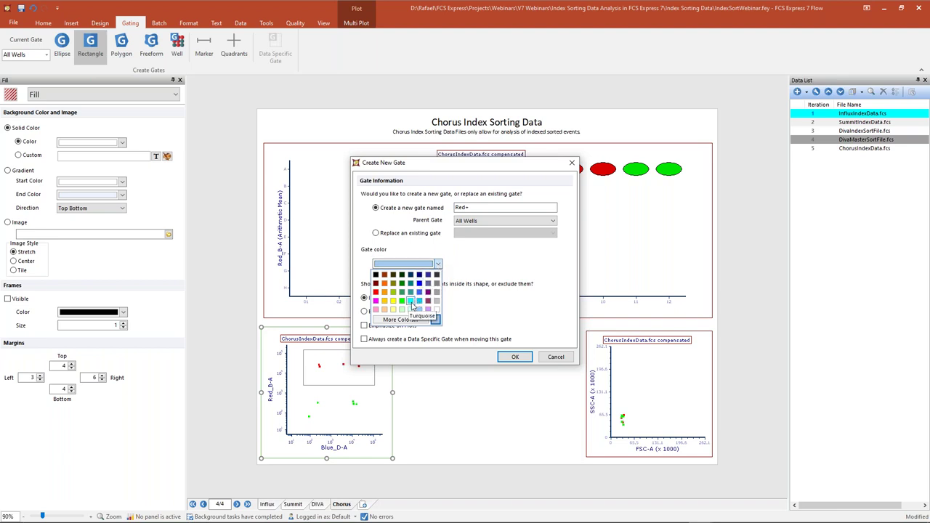
{"action": "left_click", "coordinate": [428, 298]}
{"action": "left_click", "coordinate": [365, 326]}
{"action": "left_click", "coordinate": [515, 357]}
- Narrow the Red+ gate to the upper-left events, apply it to the SSC-A versus FSC-A plot, and shift the gate slightly
{"action": "left_click_drag", "start_coordinate": [375, 386], "coordinate": [339, 387]}
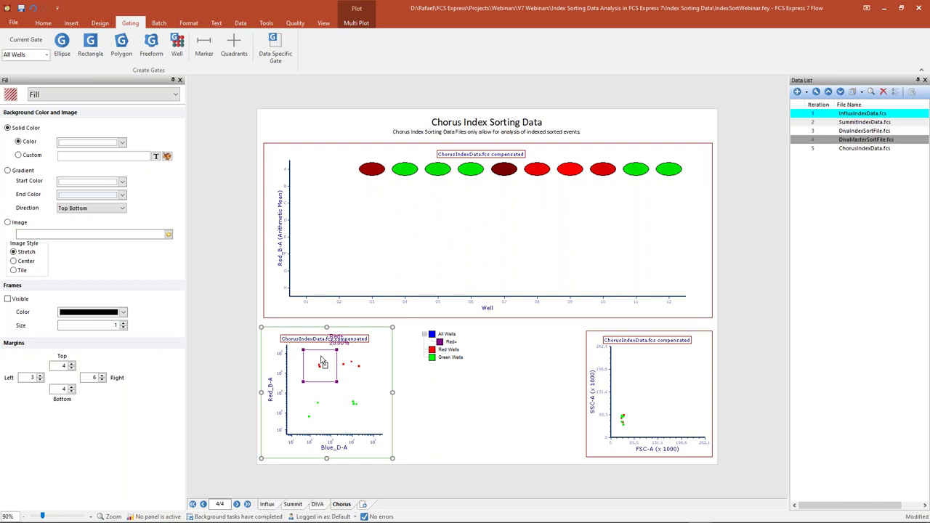
{"action": "left_click", "coordinate": [658, 396]}
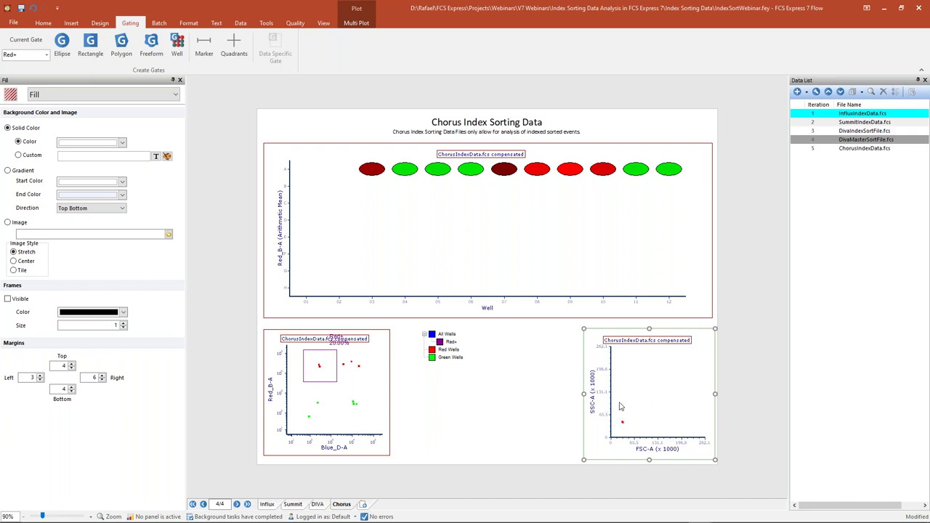
{"action": "left_click", "coordinate": [320, 367]}
{"action": "mouse_move", "coordinate": [320, 367]}
{"action": "left_mouse_down"}
{"action": "mouse_move", "coordinate": [314, 398]}
{"action": "mouse_move", "coordinate": [364, 407]}
{"action": "mouse_move", "coordinate": [382, 382]}
{"action": "mouse_move", "coordinate": [321, 368]}
{"action": "left_mouse_up"}
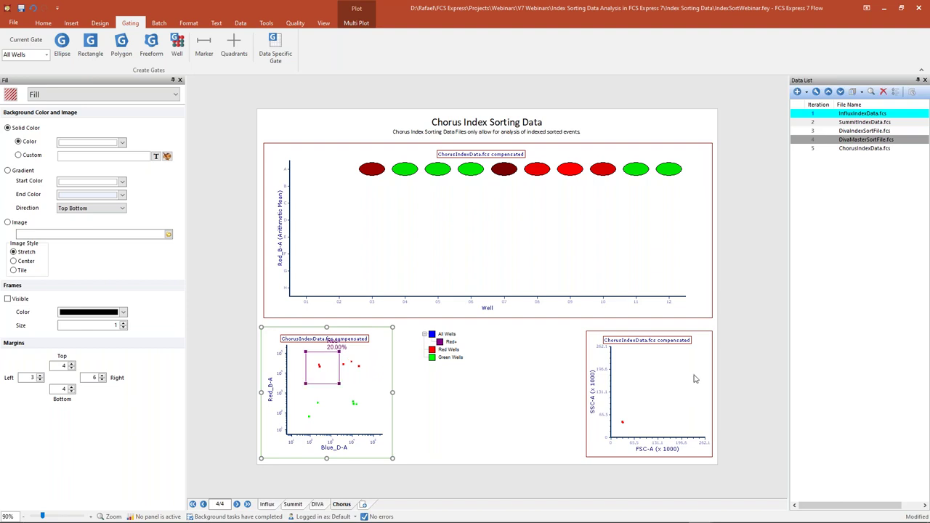
- Insert a text box below the Chorus plate heat map, covering the full width of the page
{"action": "left_click", "coordinate": [453, 209]}
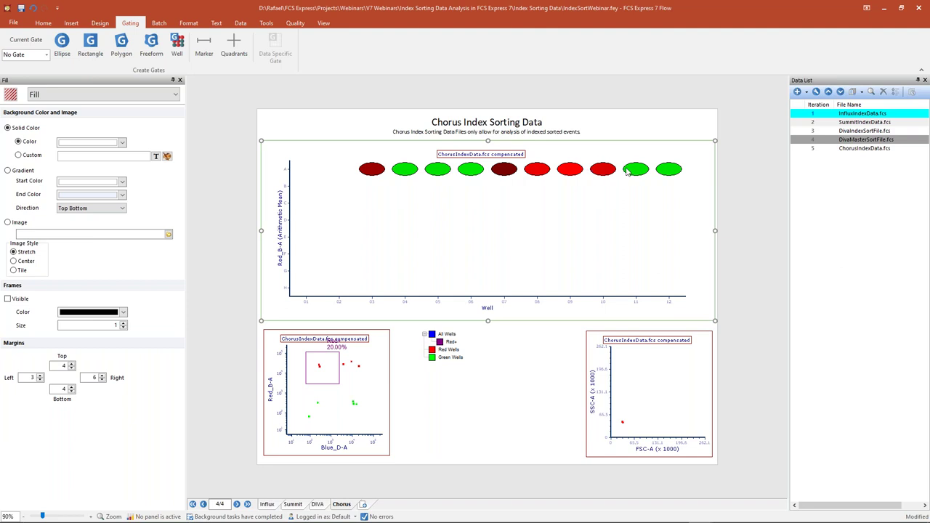
{"action": "left_click", "coordinate": [207, 254]}
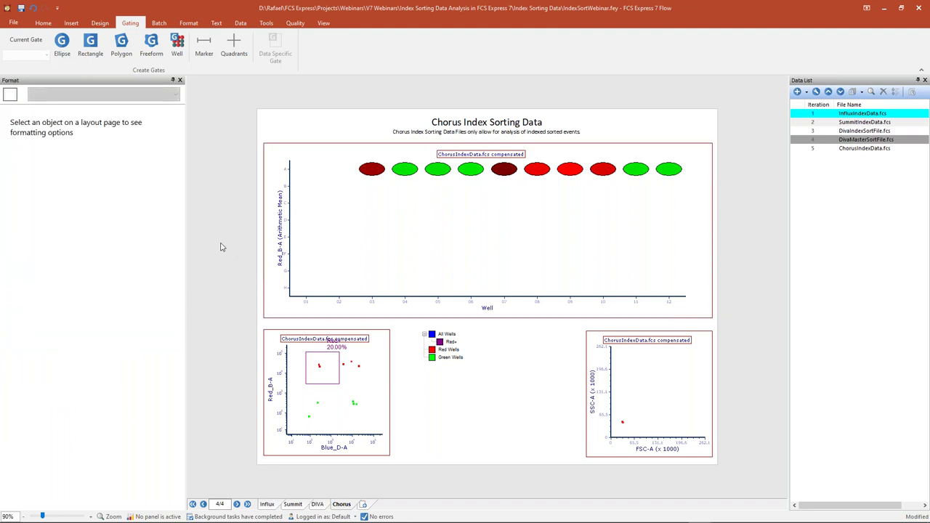
{"action": "left_click", "coordinate": [70, 22]}
{"action": "left_click", "coordinate": [37, 47]}
{"action": "left_click_drag", "start_coordinate": [253, 325], "coordinate": [744, 487]}
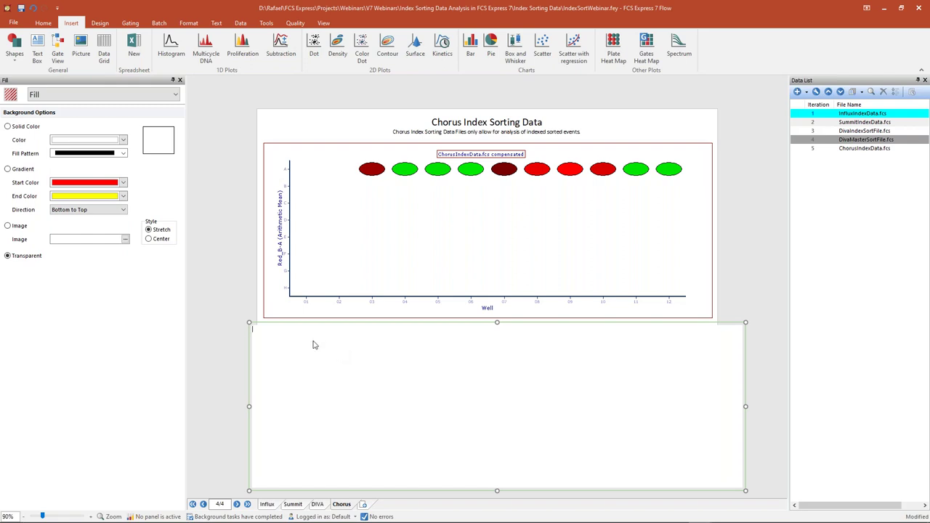
- Insert the Grid Layout stats grid of the ChorusIndexData plate heat map into the text box and highlight cells in row A and rows E to H
{"action": "right_click", "coordinate": [273, 332]}
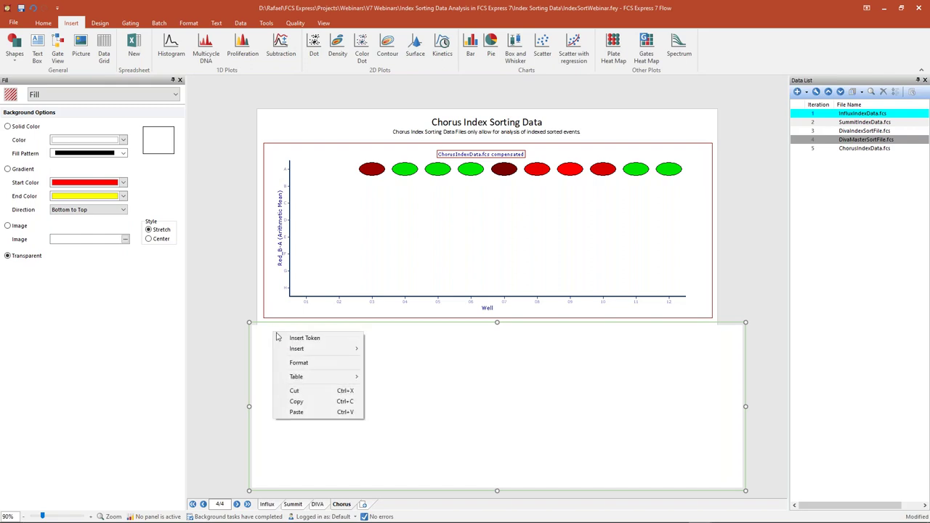
{"action": "mouse_move", "coordinate": [325, 353]}
{"action": "mouse_move", "coordinate": [474, 386]}
{"action": "mouse_move", "coordinate": [606, 412]}
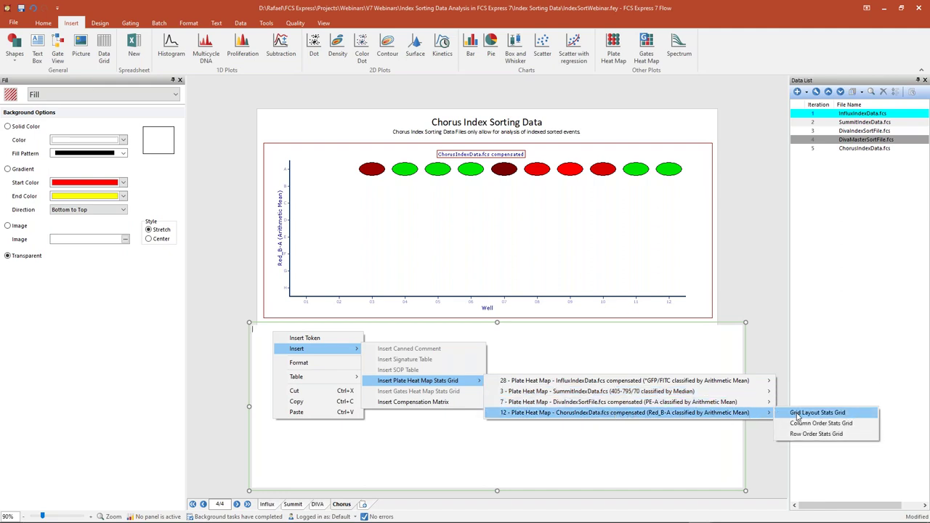
{"action": "left_click", "coordinate": [798, 413]}
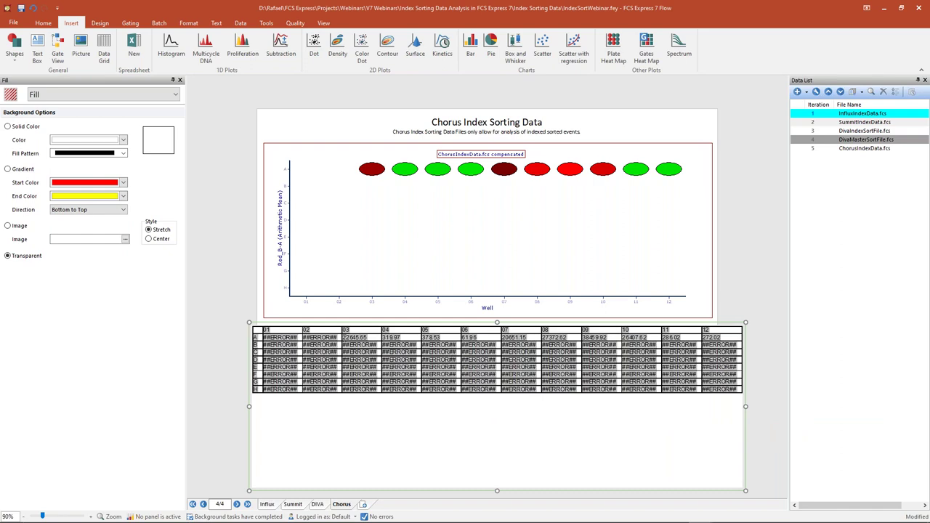
{"action": "left_click_drag", "start_coordinate": [348, 338], "coordinate": [724, 339]}
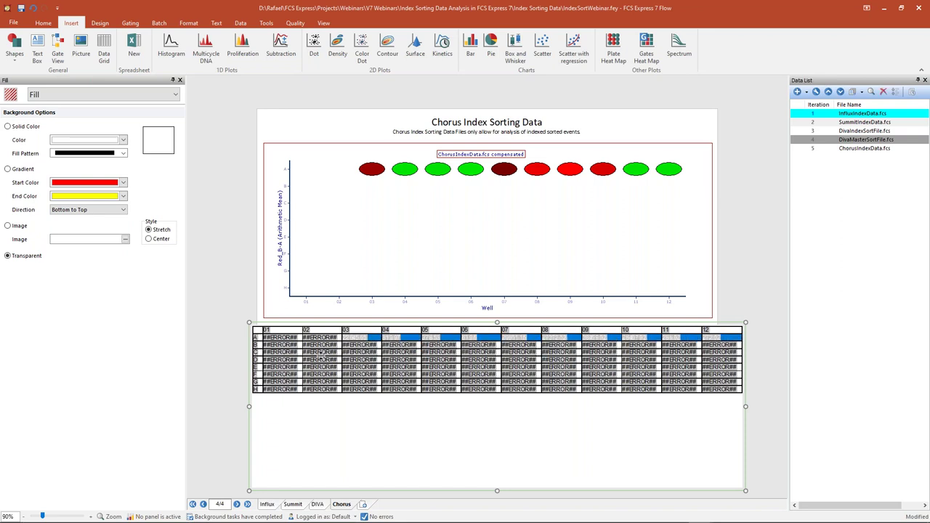
{"action": "left_click_drag", "start_coordinate": [396, 367], "coordinate": [479, 387]}
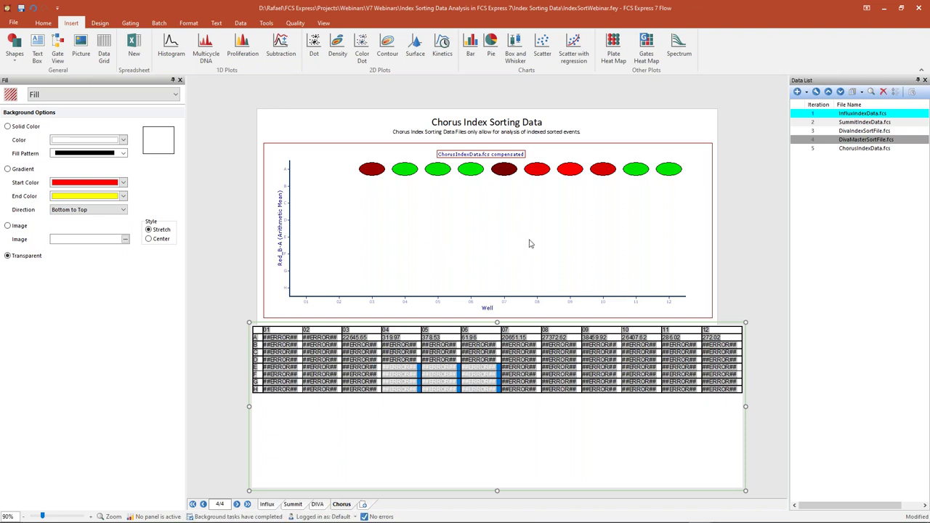
- Set the radius parameter of the Chorus plate heat map's overlay to Blue_D-A
{"action": "left_click", "coordinate": [463, 260]}
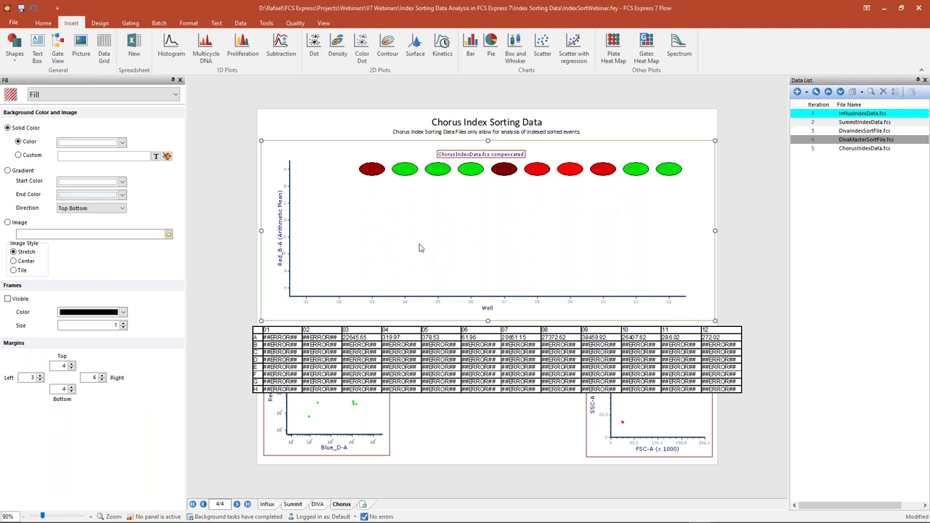
{"action": "left_click", "coordinate": [138, 94]}
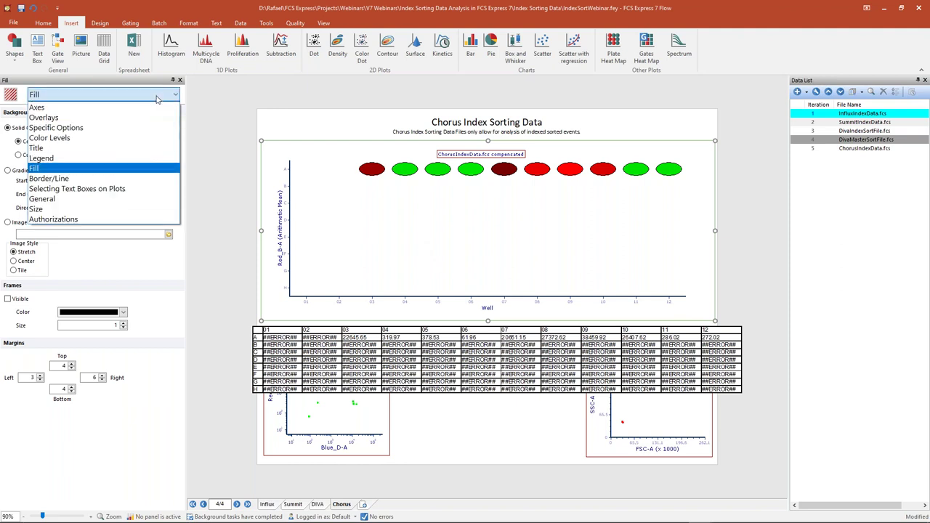
{"action": "left_click", "coordinate": [126, 120]}
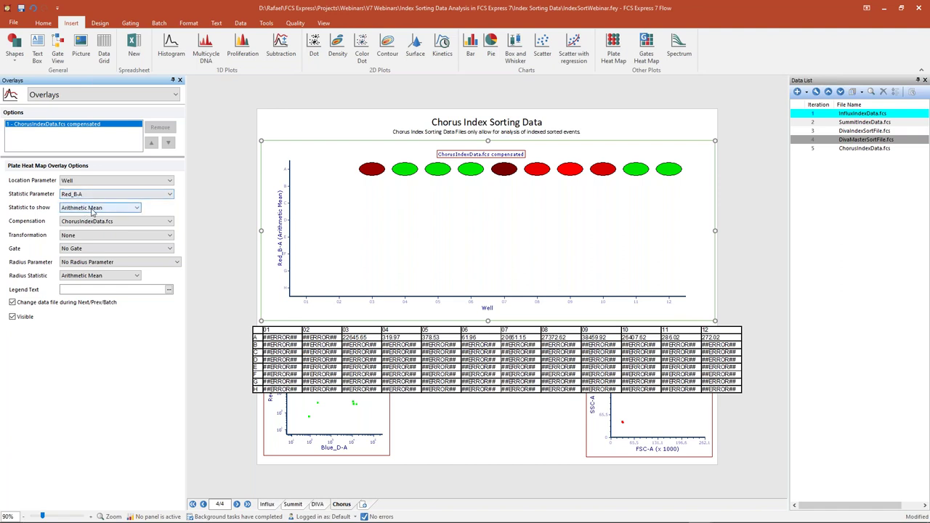
{"action": "left_click", "coordinate": [79, 263]}
{"action": "scroll", "coordinate": [82, 295], "scroll_direction": "down", "scroll_amount": 1}
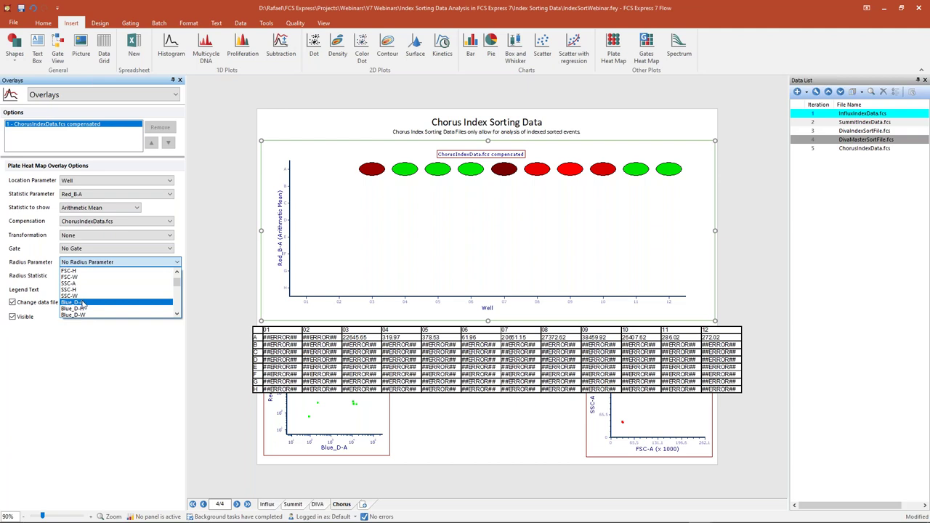
{"action": "left_click", "coordinate": [83, 302]}
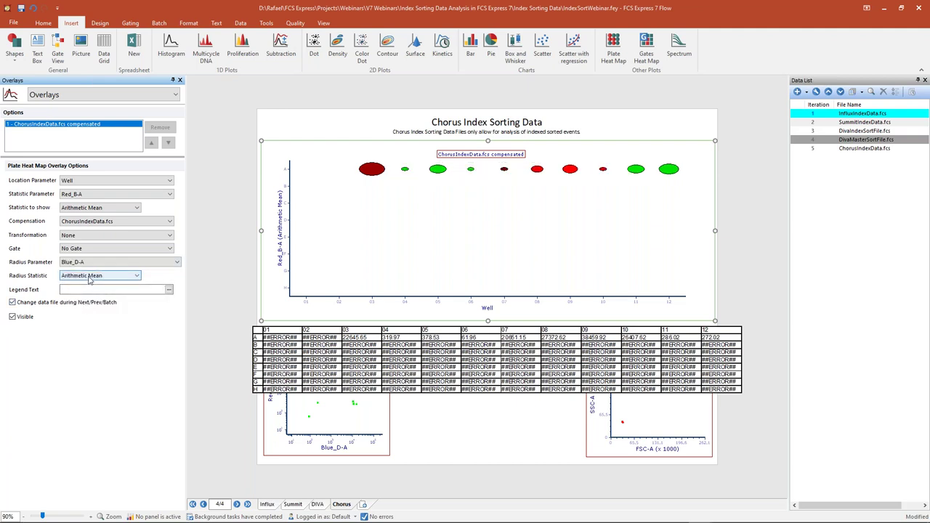